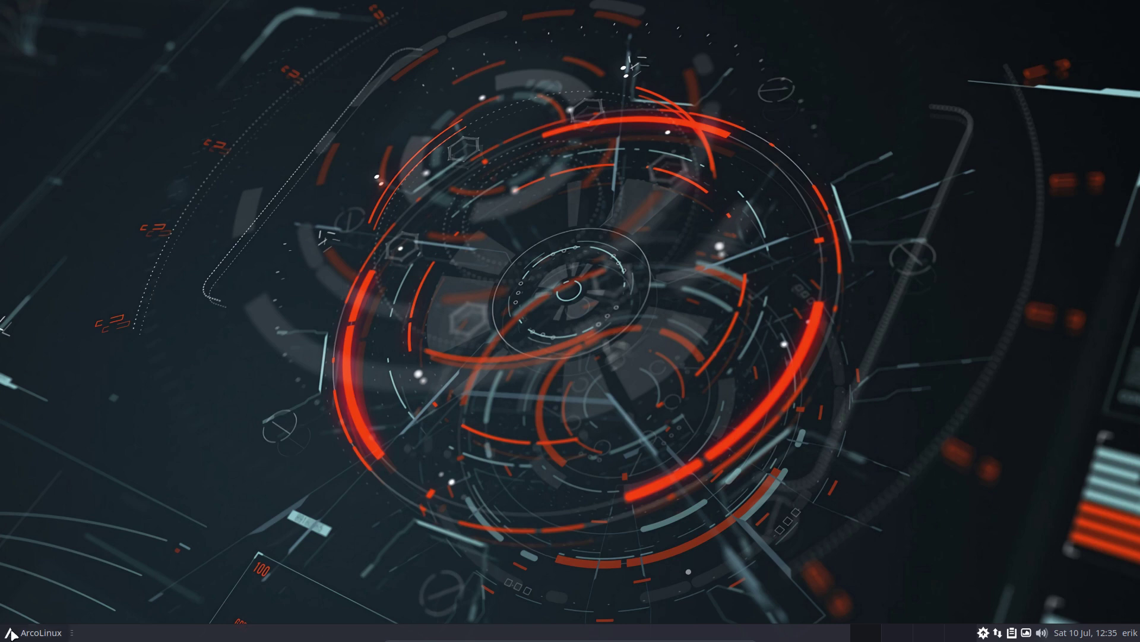
- Open the ArcoLinux Whisker menu to show the Favorites list
left_click(31, 633)
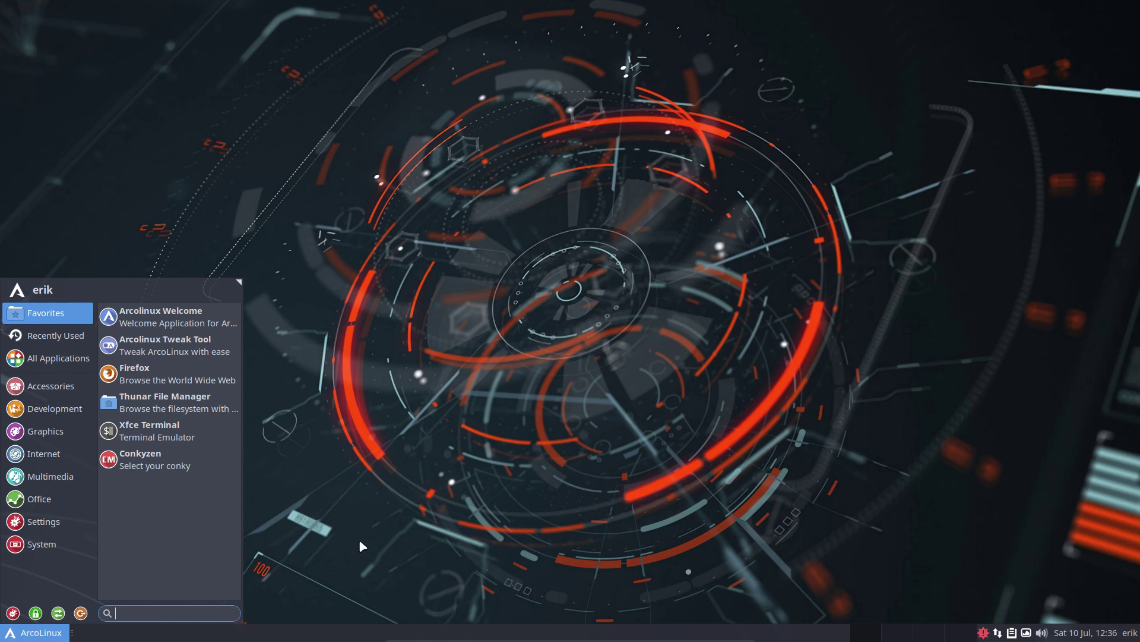
- Show the File System root in Thunar and bring up its context menu
left_click(405, 513)
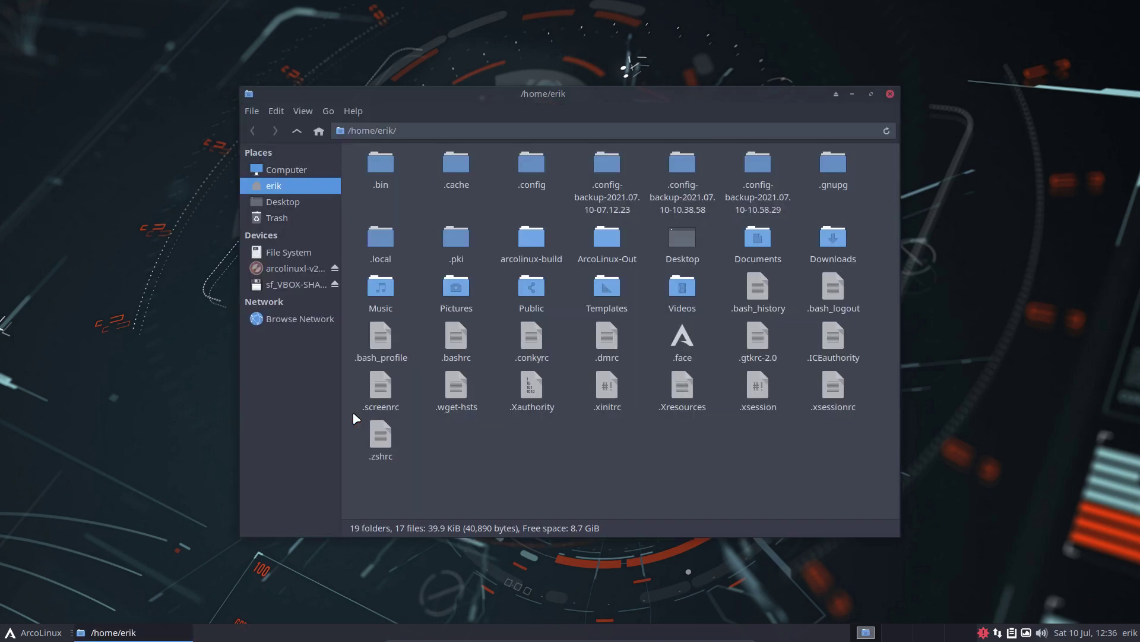
left_click(315, 251)
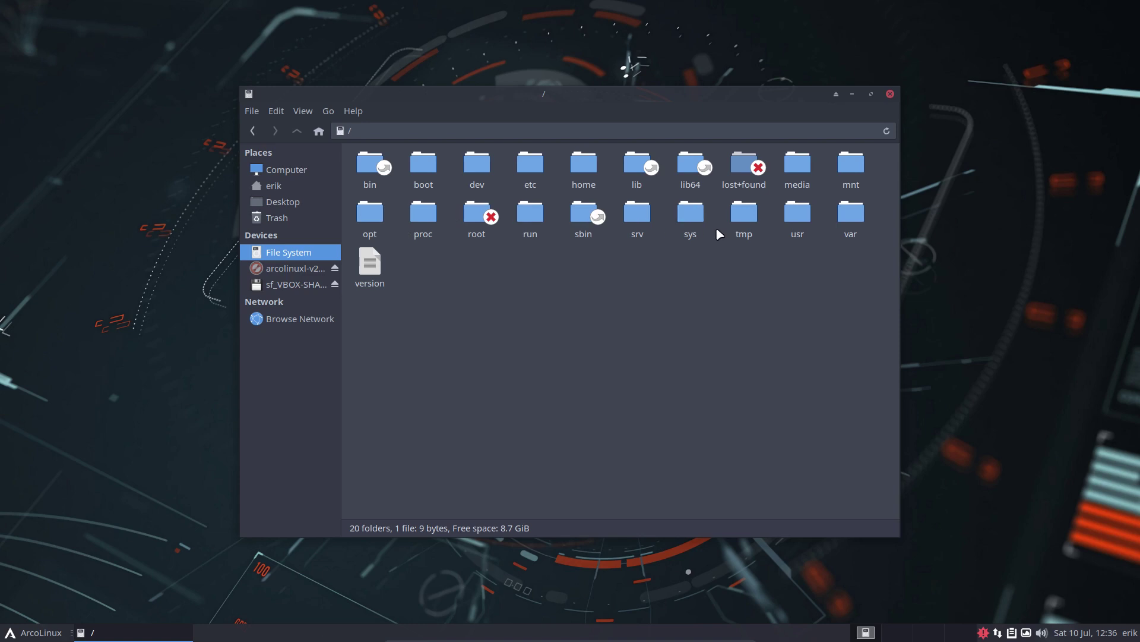
right_click(496, 288)
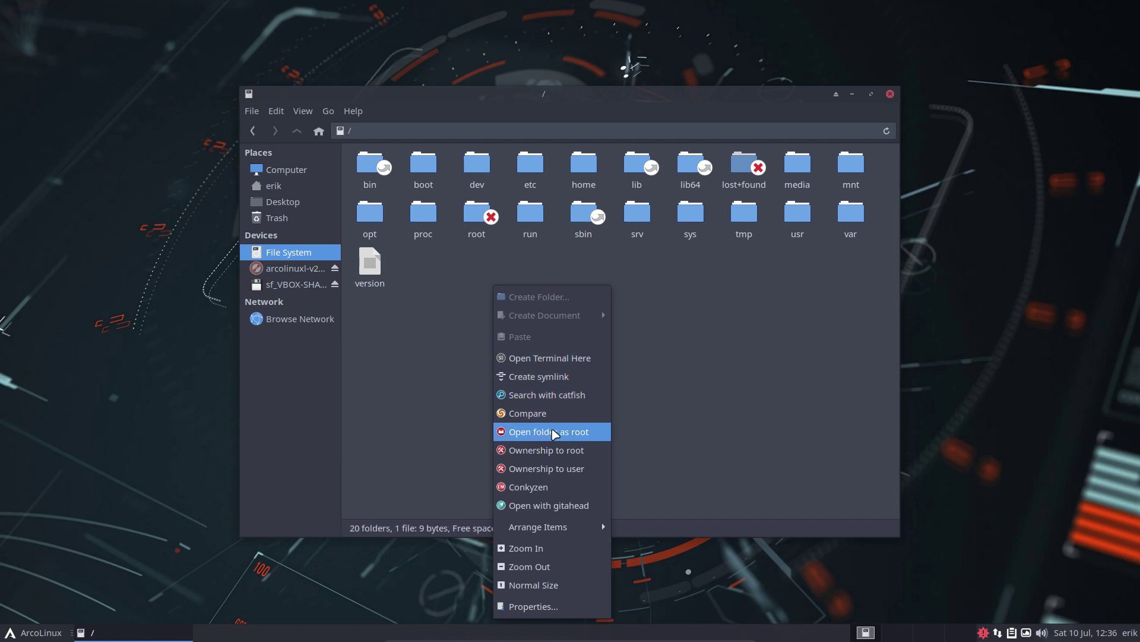
- Reopen the root folder as administrator with the password, and close the regular Thunar window
left_click(555, 432)
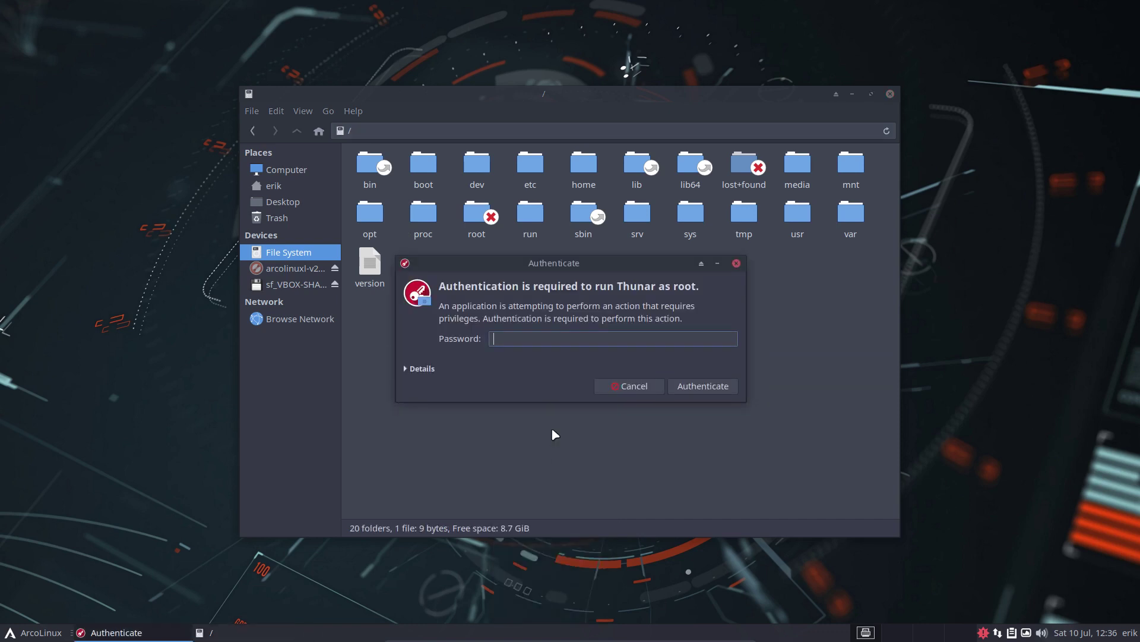
type("****")
key("Return")
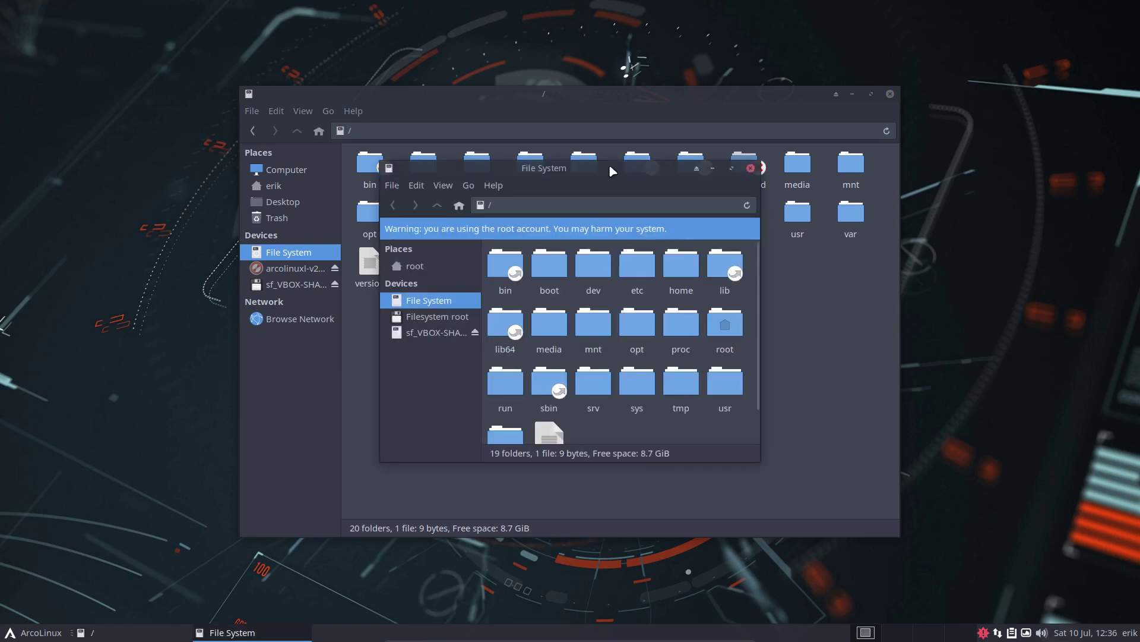
left_click_drag(596, 172, 263, 30)
left_click(629, 105)
left_click_drag(629, 105, 779, 162)
left_click(1041, 152)
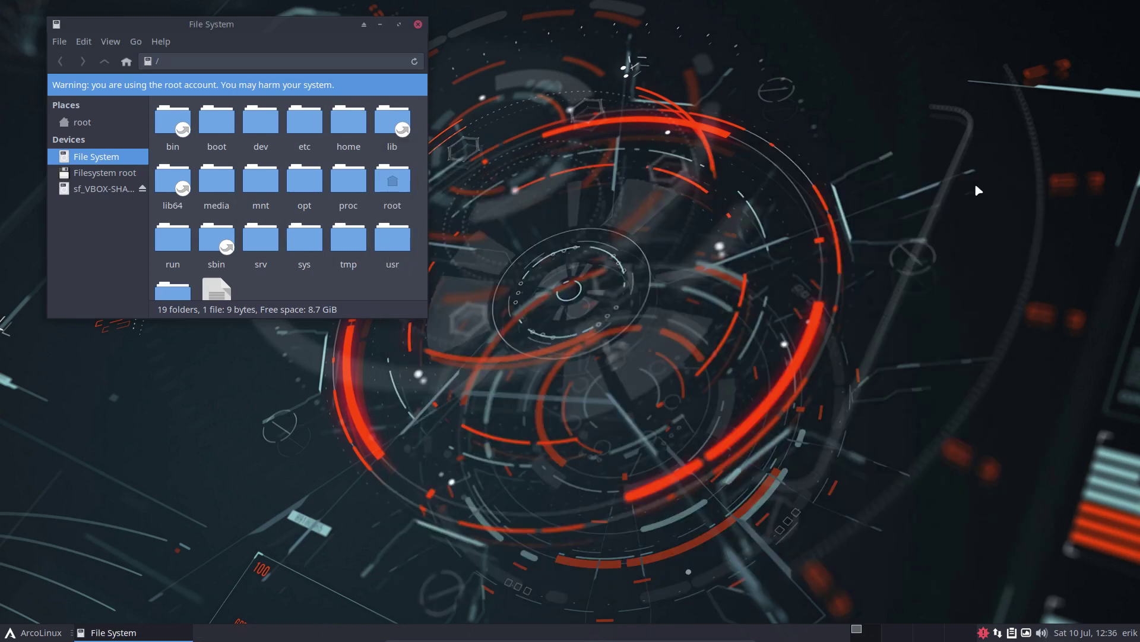
- Create a folder named 'personal' at the filesystem root and open it
right_click(282, 297)
left_click(335, 293)
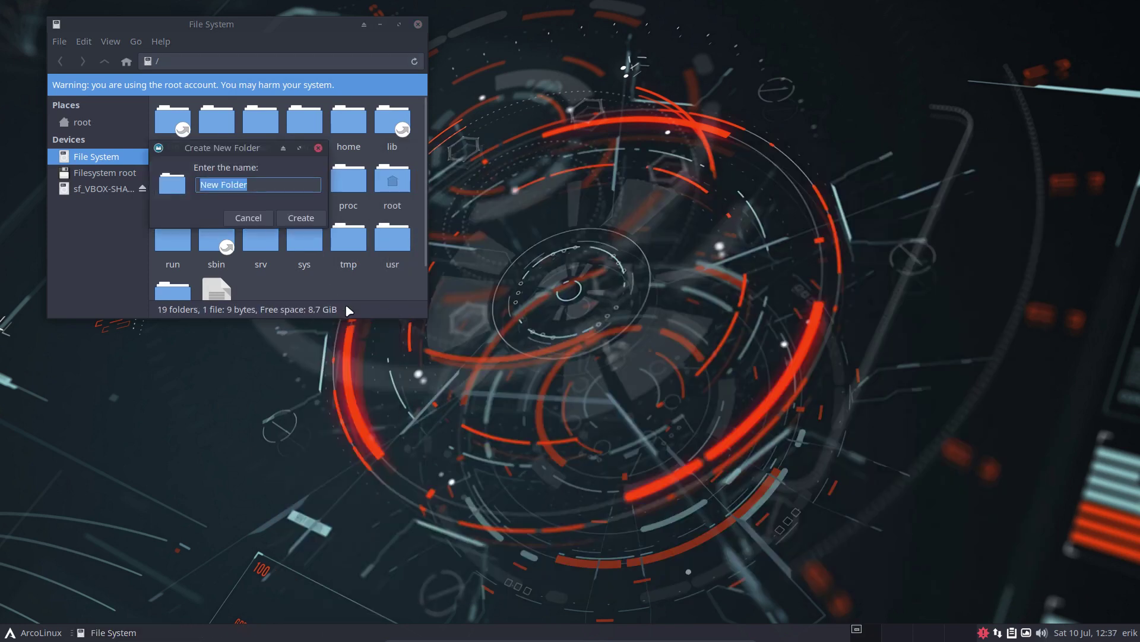
type("personal")
key("Return")
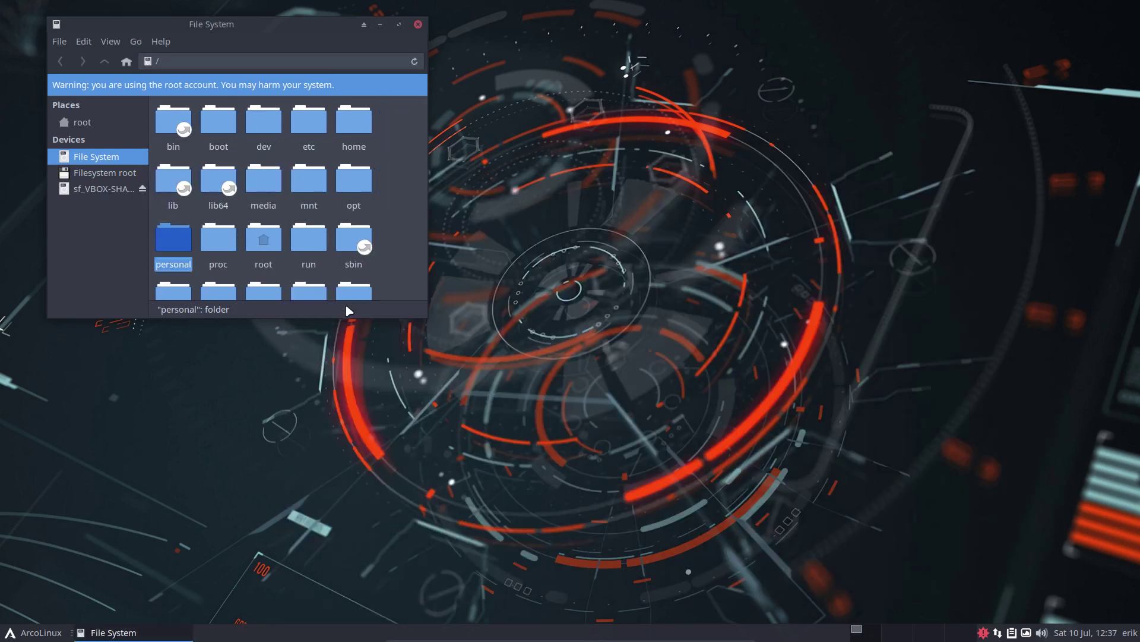
left_click(197, 215)
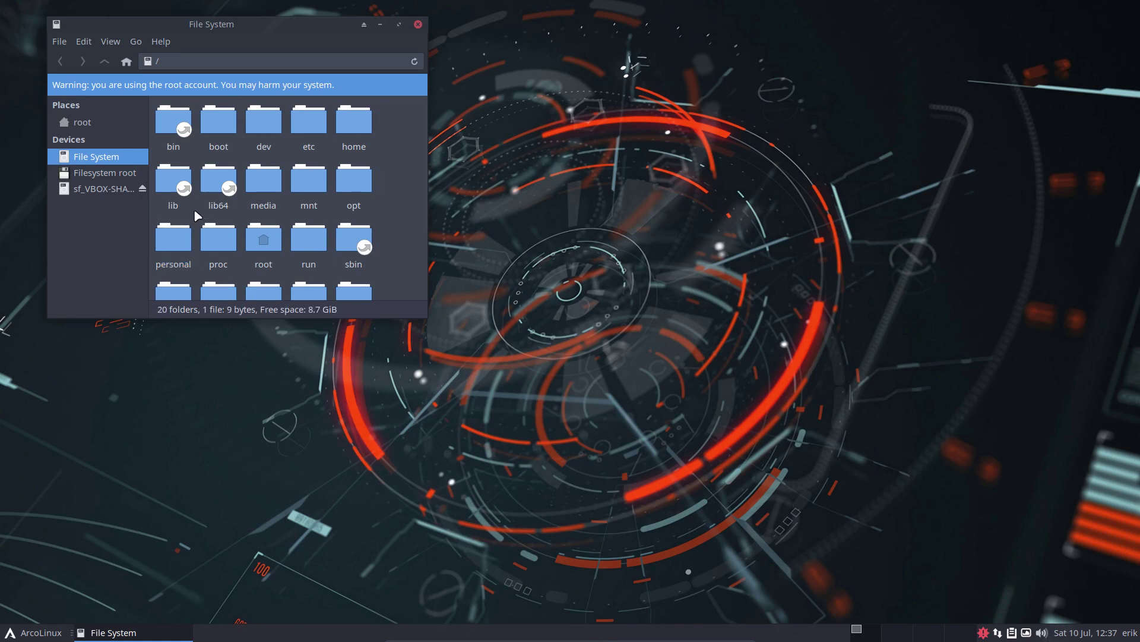
double_click(182, 240)
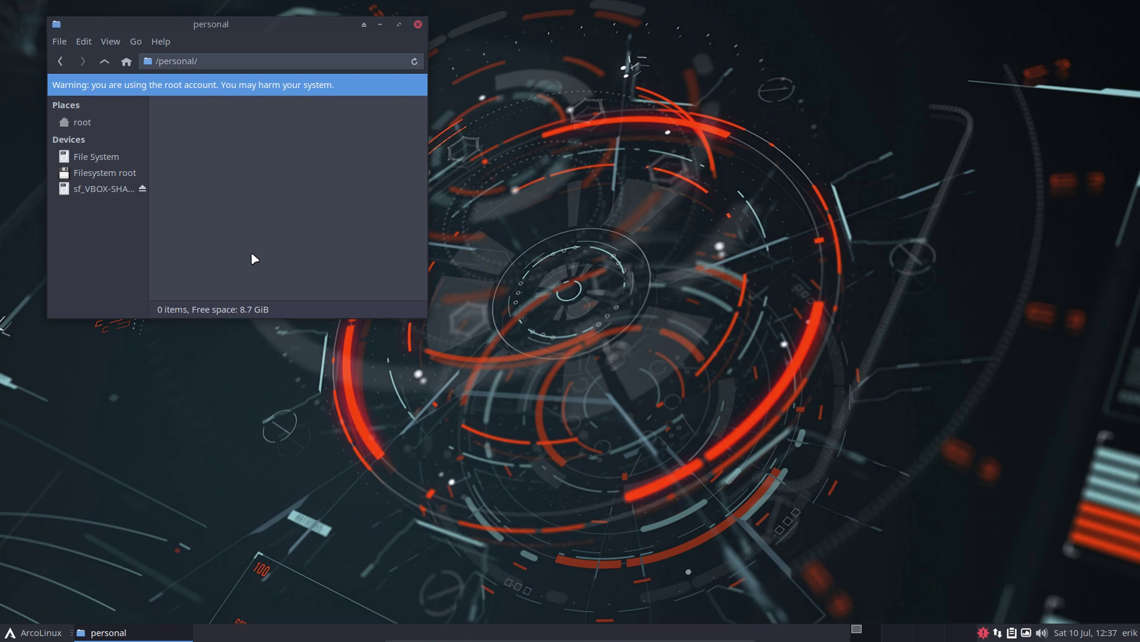
- Open a terminal and run update, supplying the sudo password
left_click(655, 364)
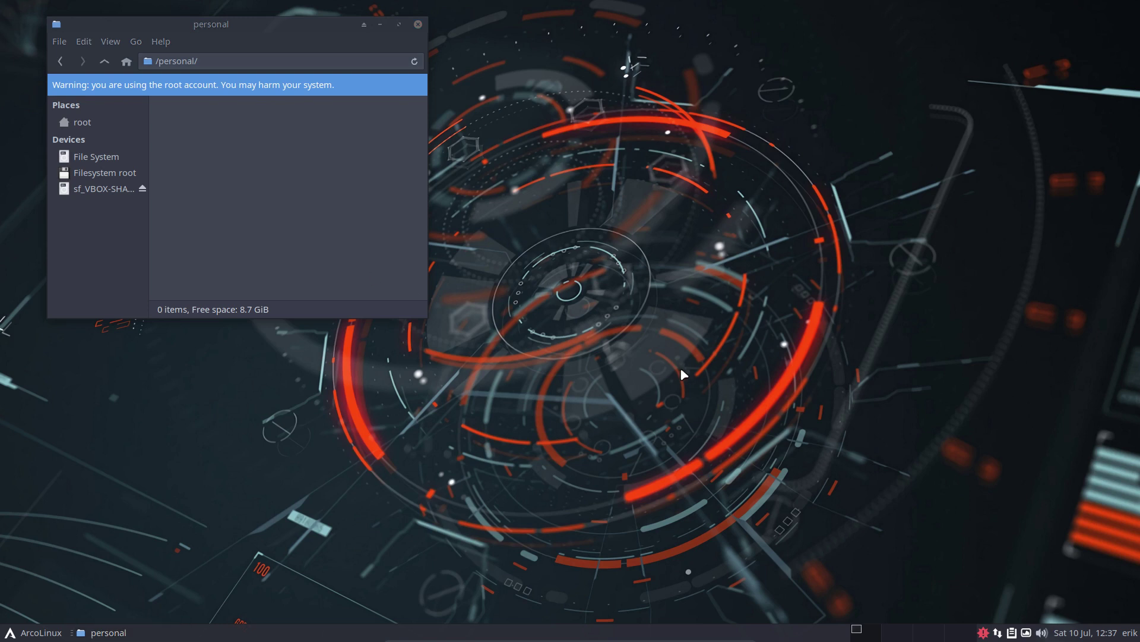
key("ctrl+alt+Return")
type("update")
key("Return")
key("Return")
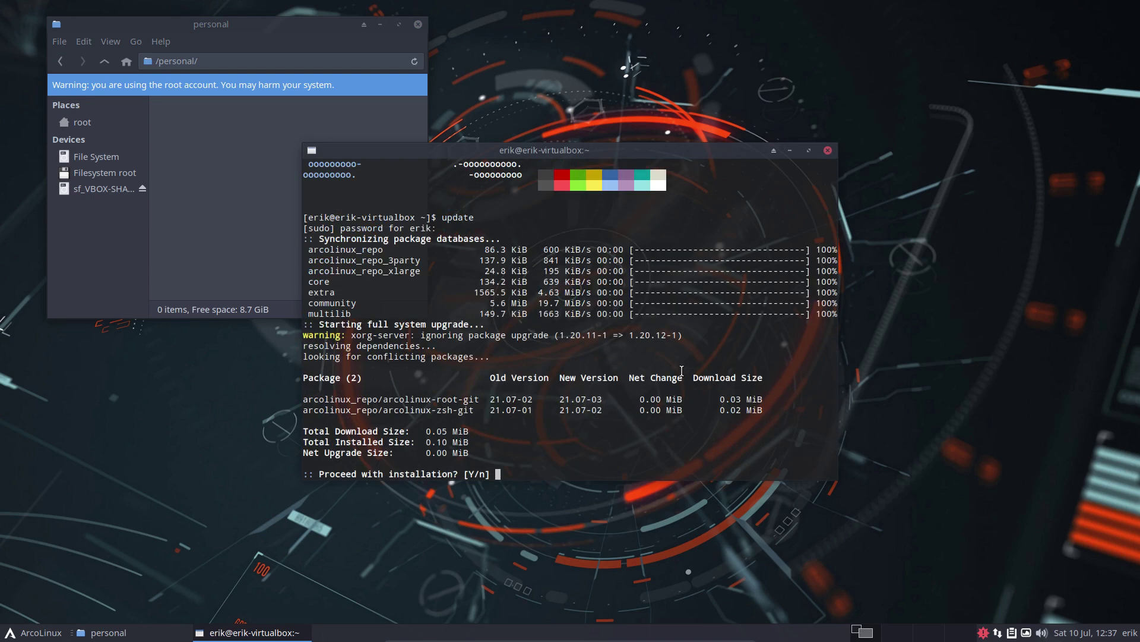
- Confirm the upgrades, then run skel, cb, personal and 'alias personal' to check the copy command
key("Return")
type("skel")
key("Return")
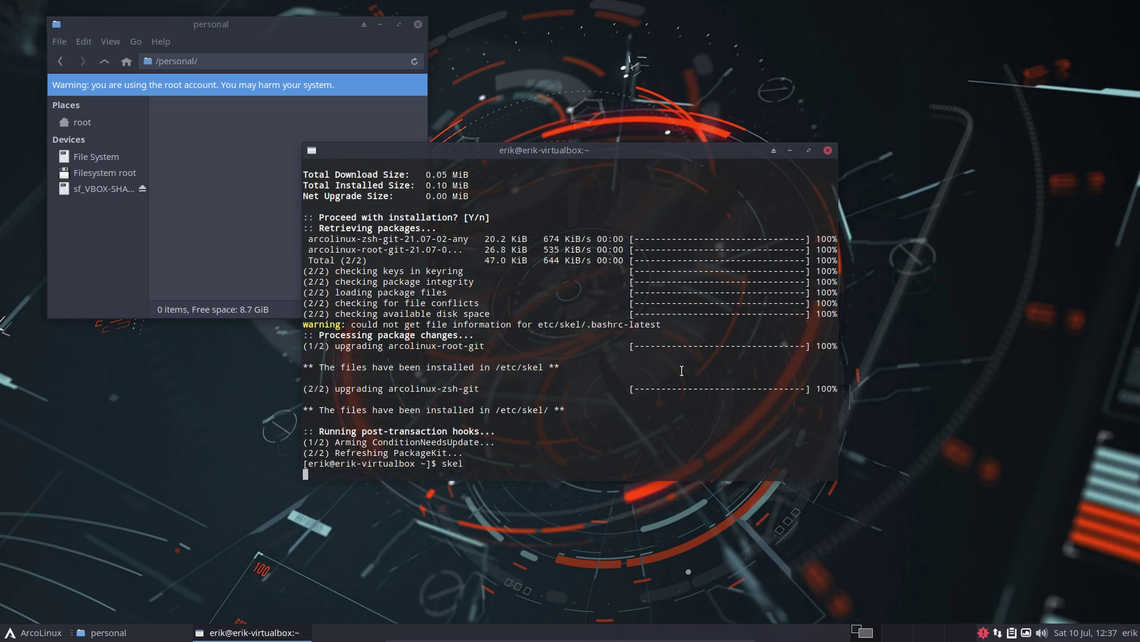
type("cb")
key("Return")
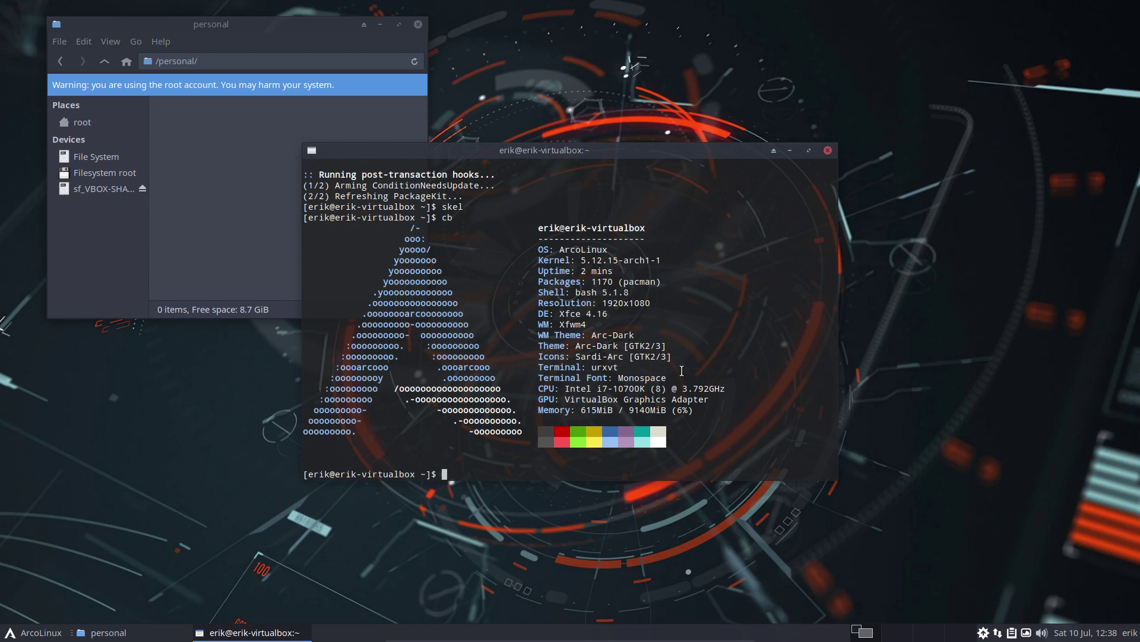
type("personal")
key("Return")
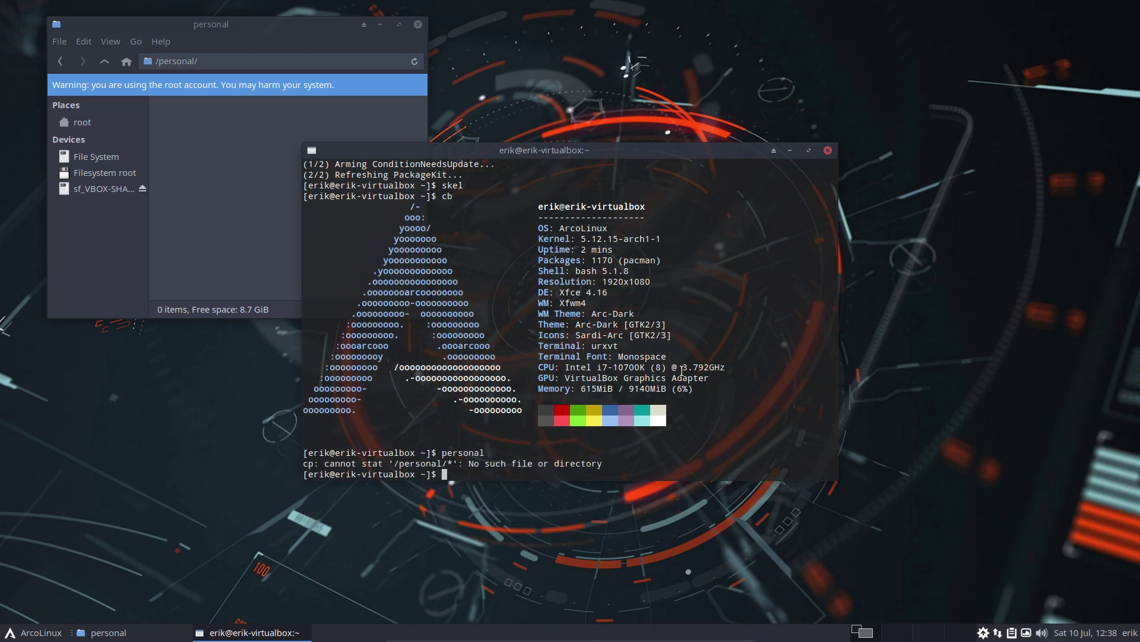
type("alias pa")
type("rsonal")
key("Return")
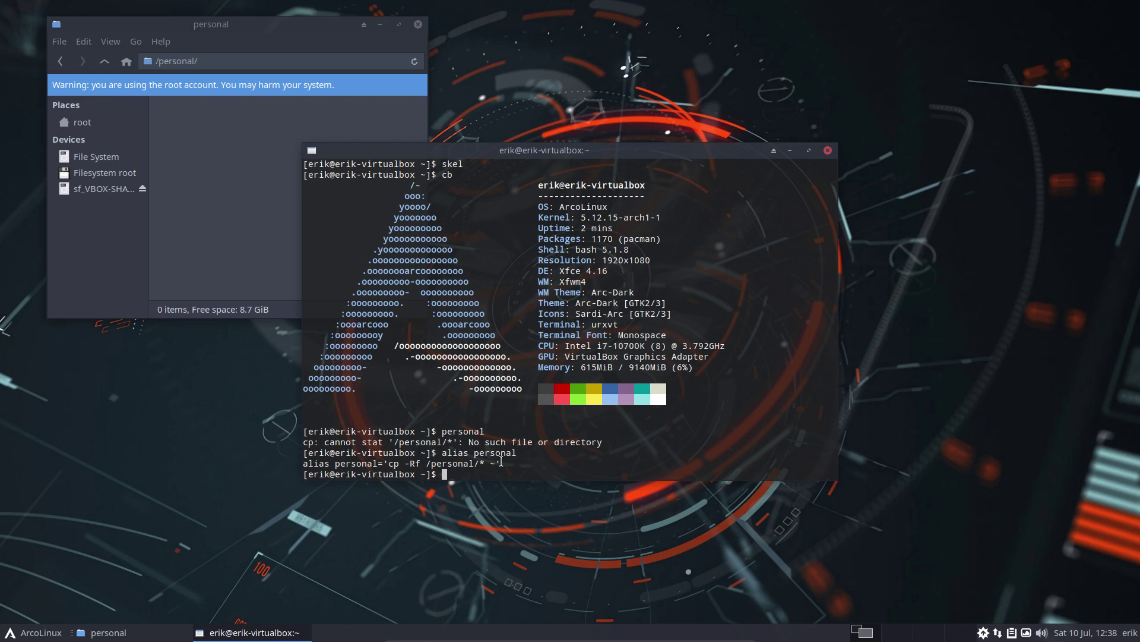
- Close the terminal and move the file manager window aside
left_click_drag(636, 152, 852, 160)
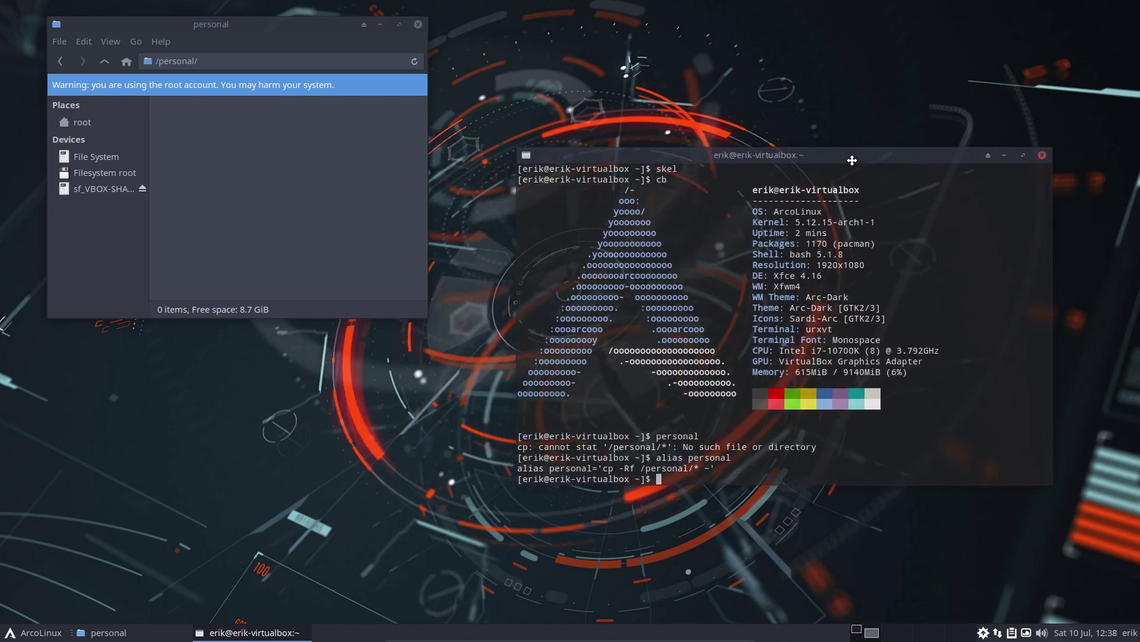
left_click(1042, 155)
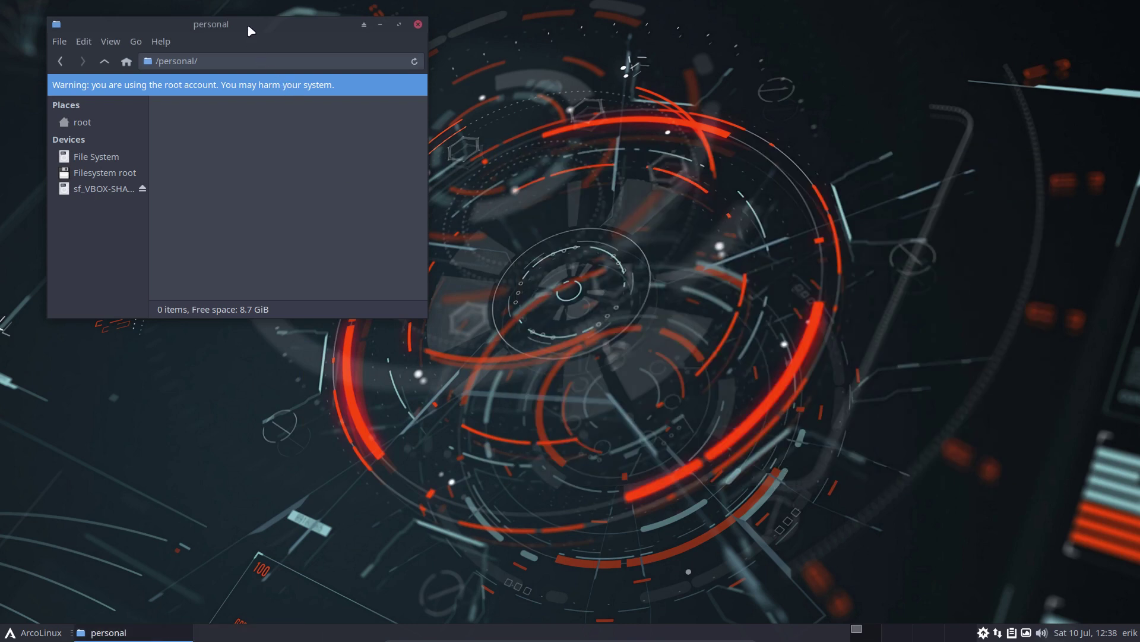
left_click_drag(247, 25, 295, 37)
left_click(428, 36)
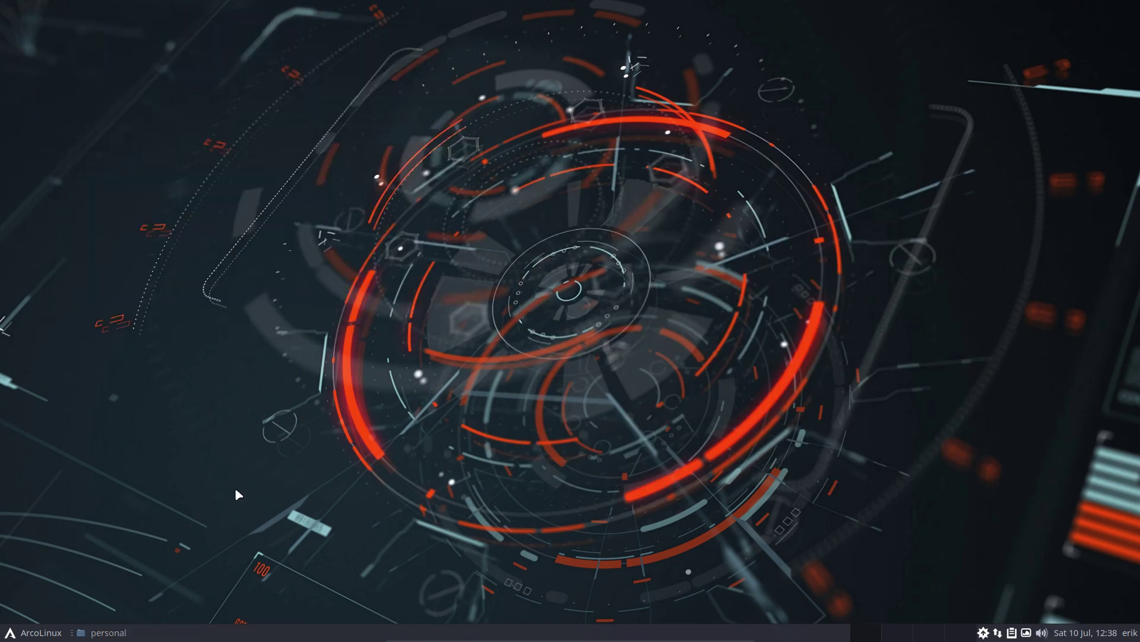
left_click(39, 635)
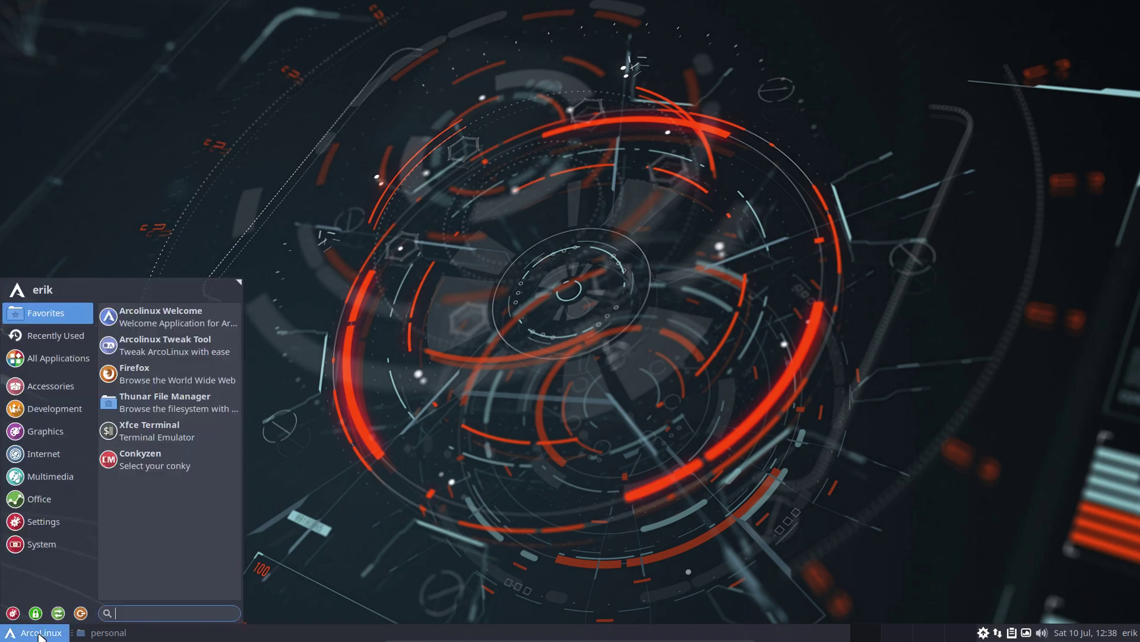
left_click(14, 613)
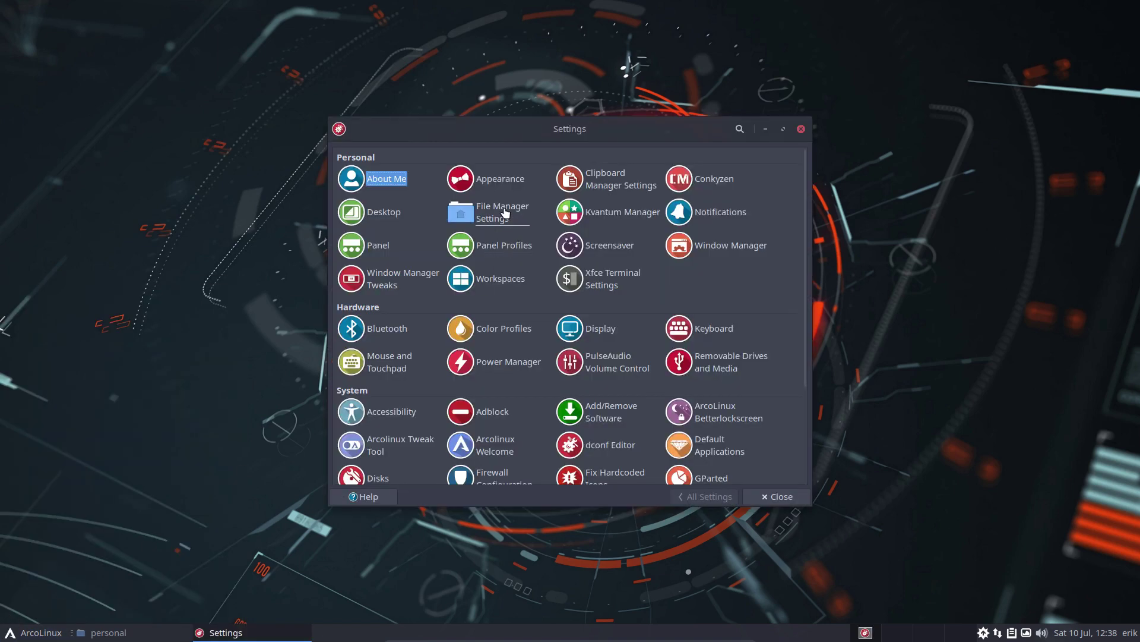
left_click(502, 178)
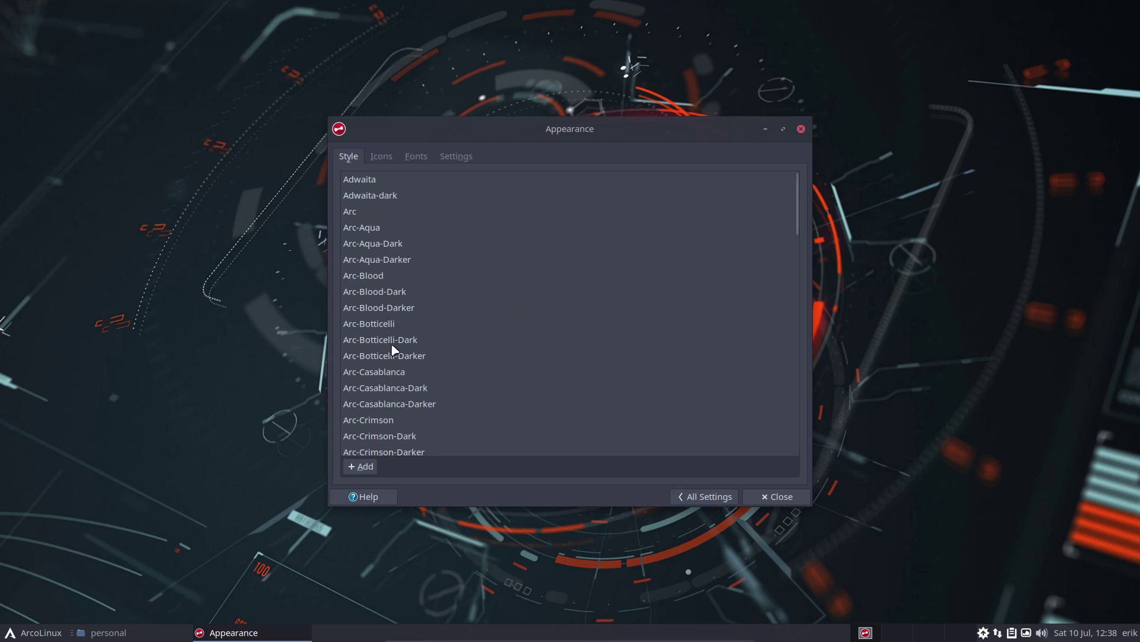
scroll(420, 344, "down", 3)
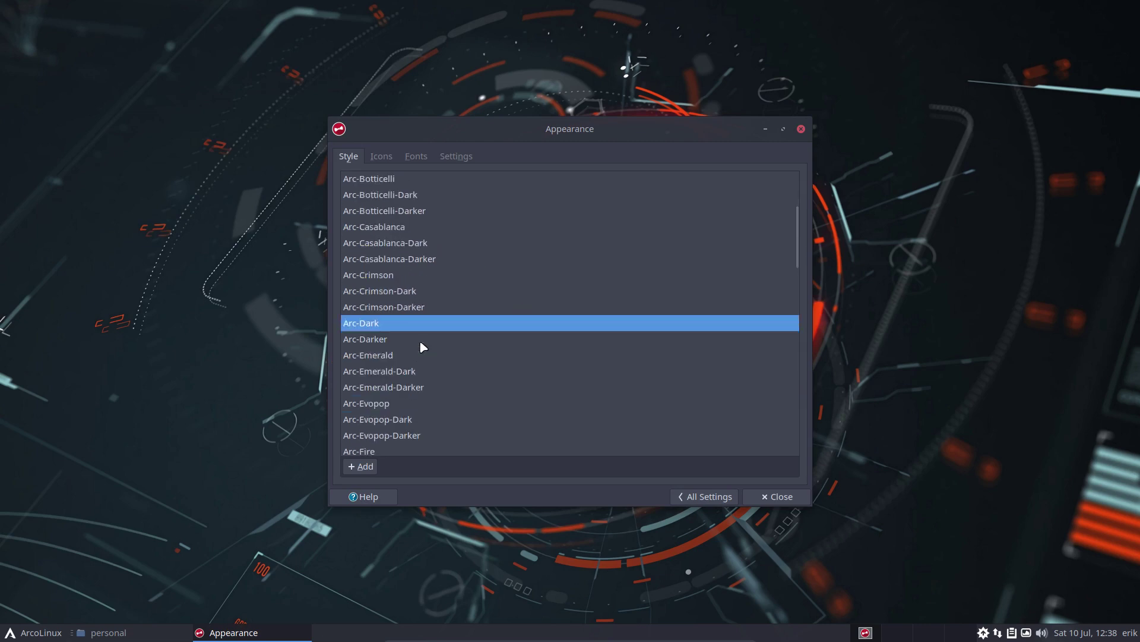
scroll(420, 341, "down", 2)
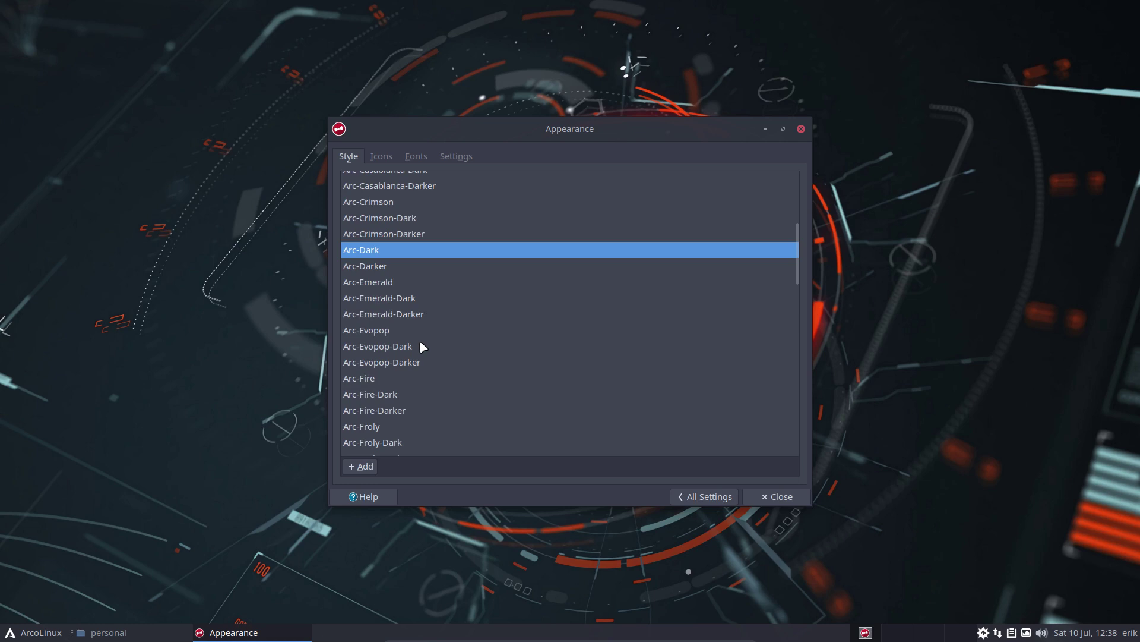
left_click(775, 496)
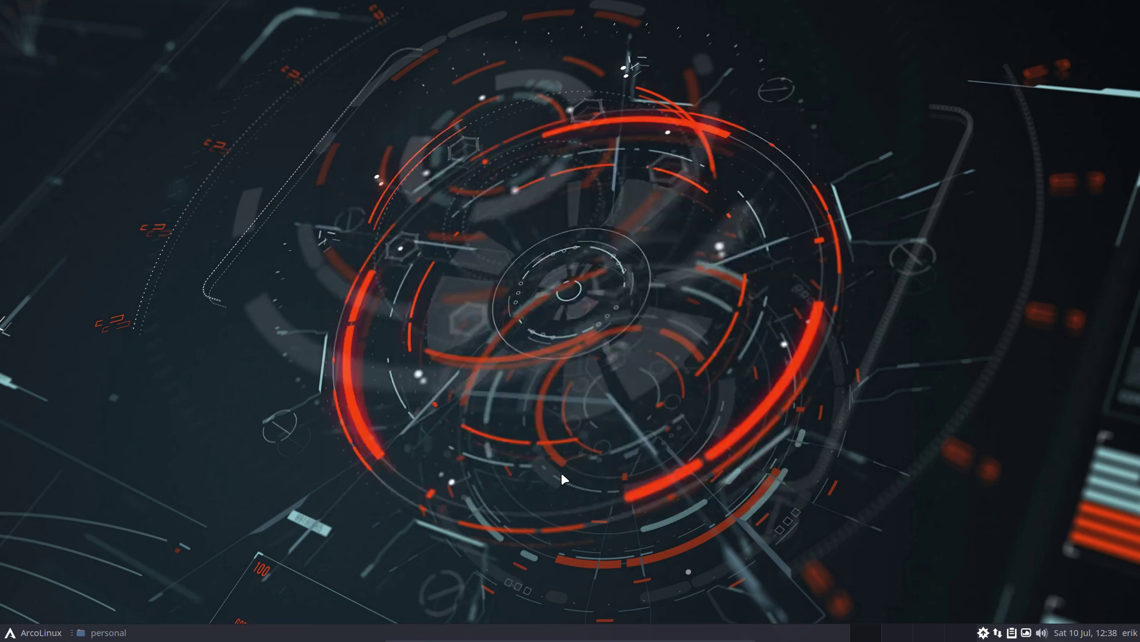
- Install arc-darkest-theme-git via 'sudo pacman -S' in the drop-down terminal, then hide it
key("F12")
type("sud")
key("BackSpace")
key("BackSpace")
key("BackSpace")
type("suo")
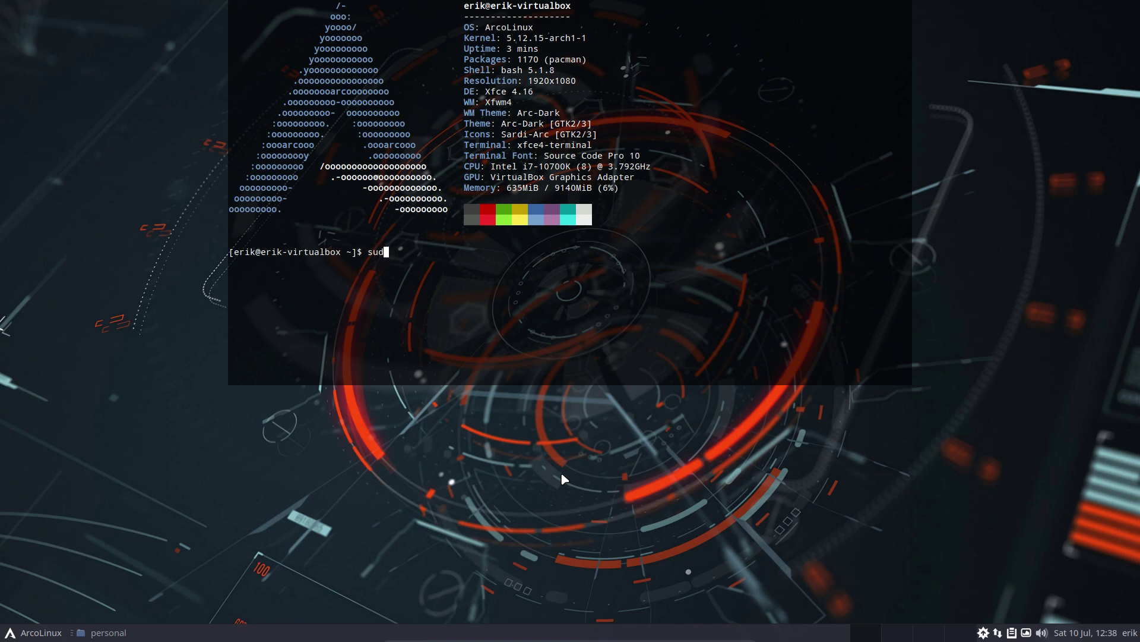
type("o pamcan")
key("BackSpace")
key("BackSpace")
key("BackSpace")
key("BackSpace")
key("BackSpace")
type("cman -S arc-")
key("Tab")
key("Tab")
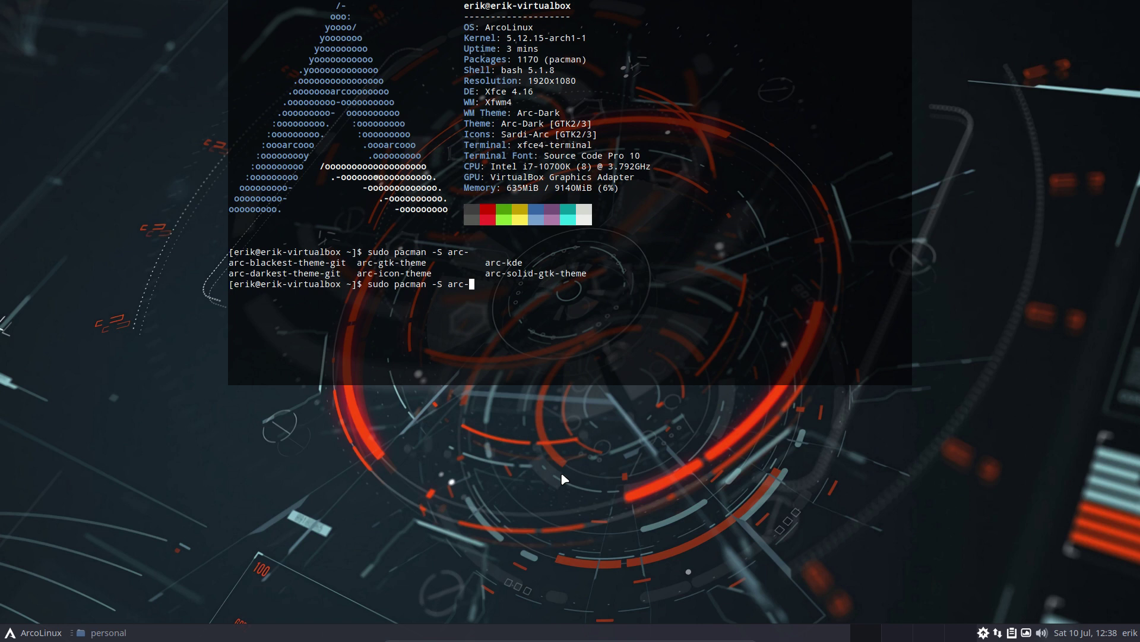
type("dar")
key("Tab")
key("Return")
key("Return")
key("Return")
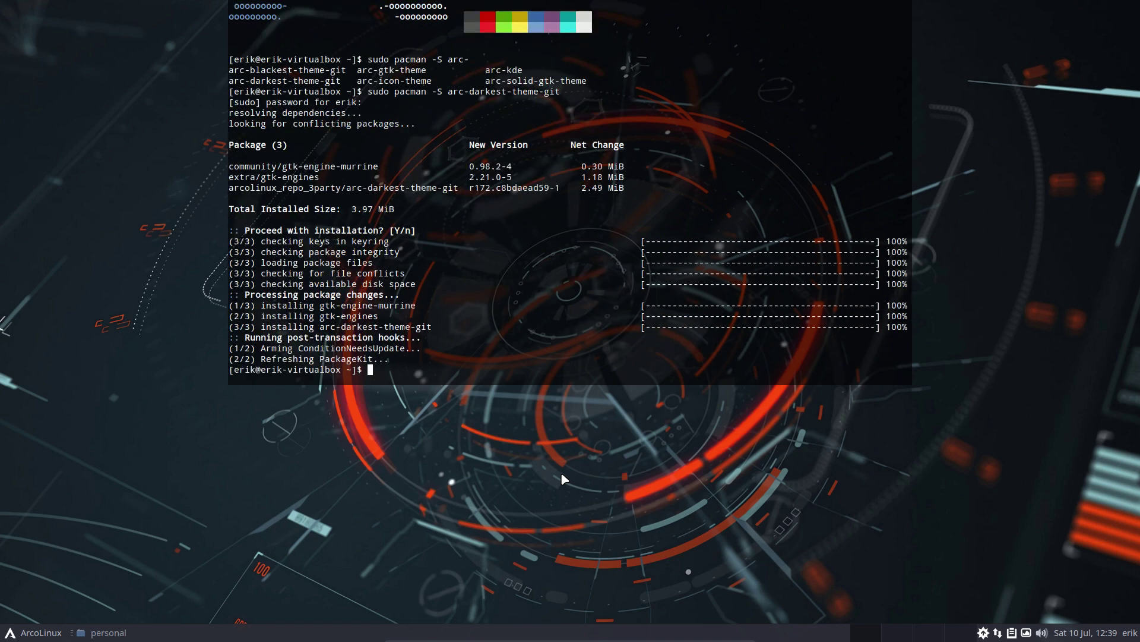
key("F12")
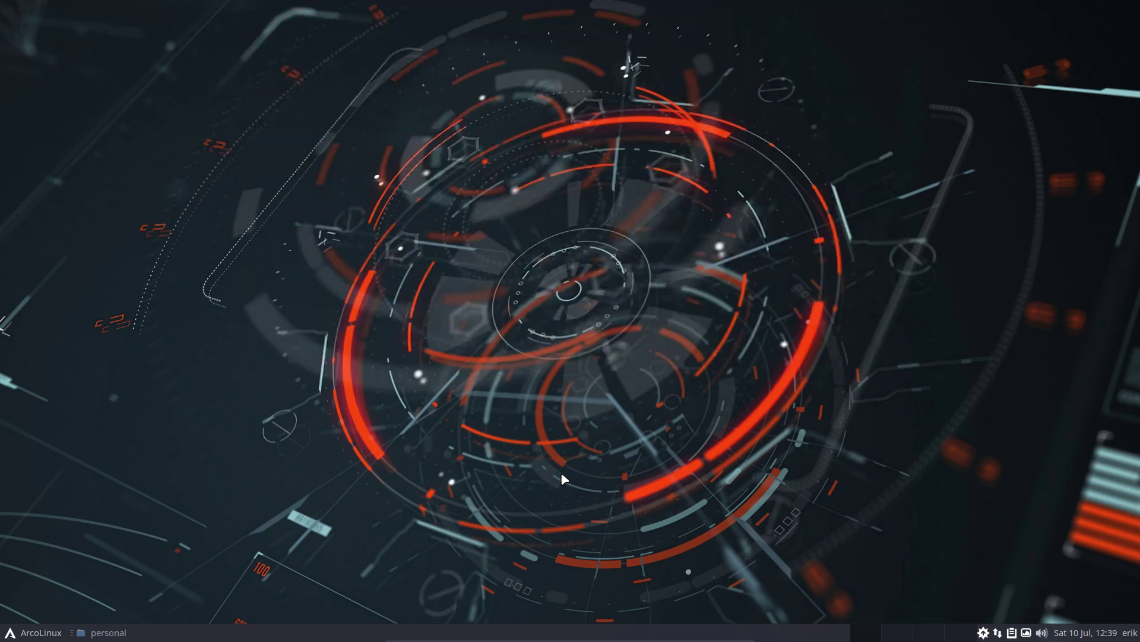
- Apply the Arc-Darkest style and Numix Circle Light icon theme in Appearance
left_click(43, 634)
left_click(18, 615)
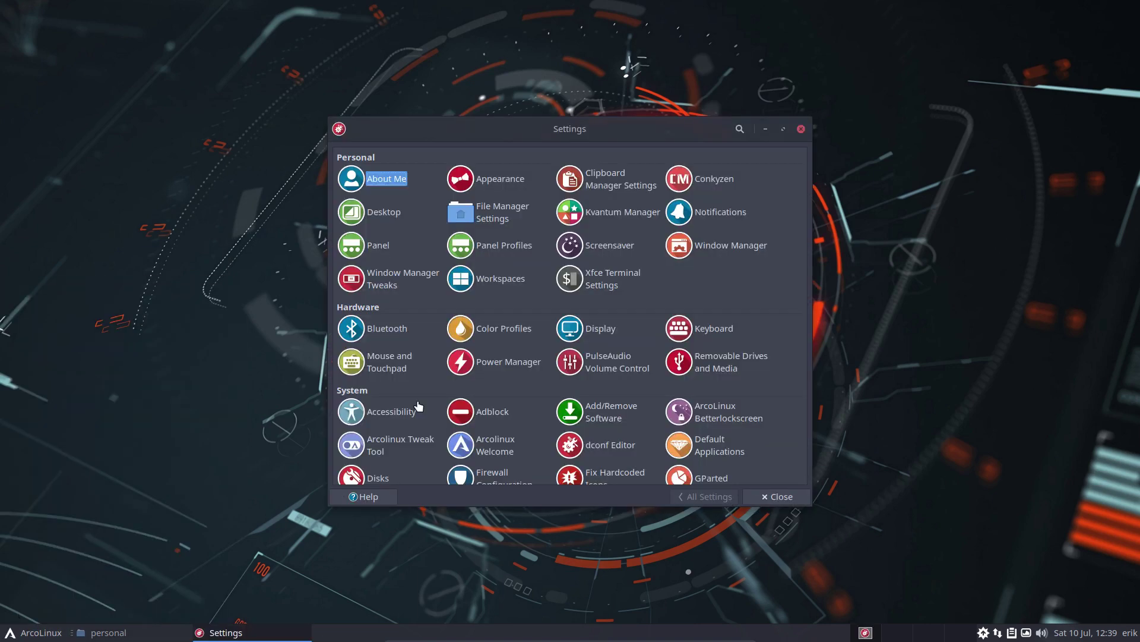
left_click(499, 180)
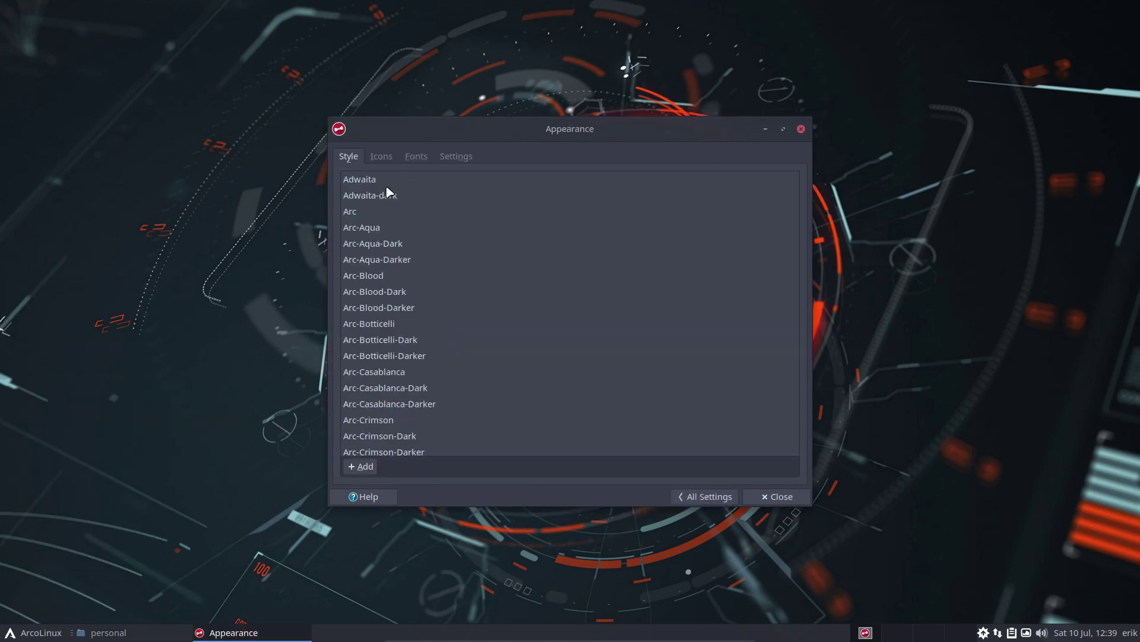
scroll(391, 379, "down", 3)
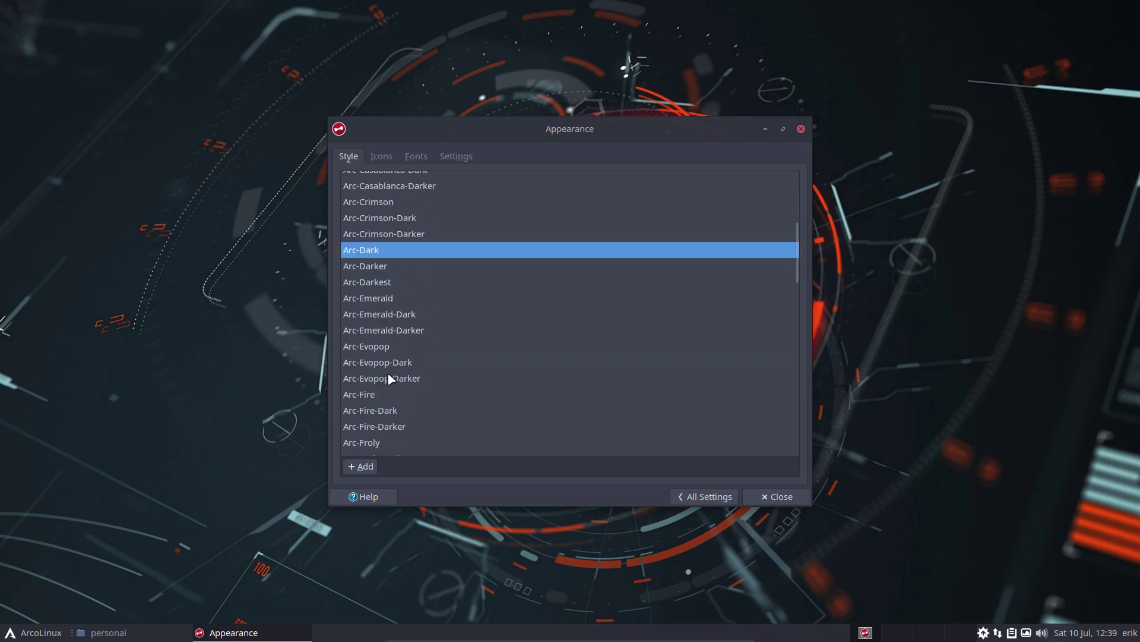
left_click(391, 282)
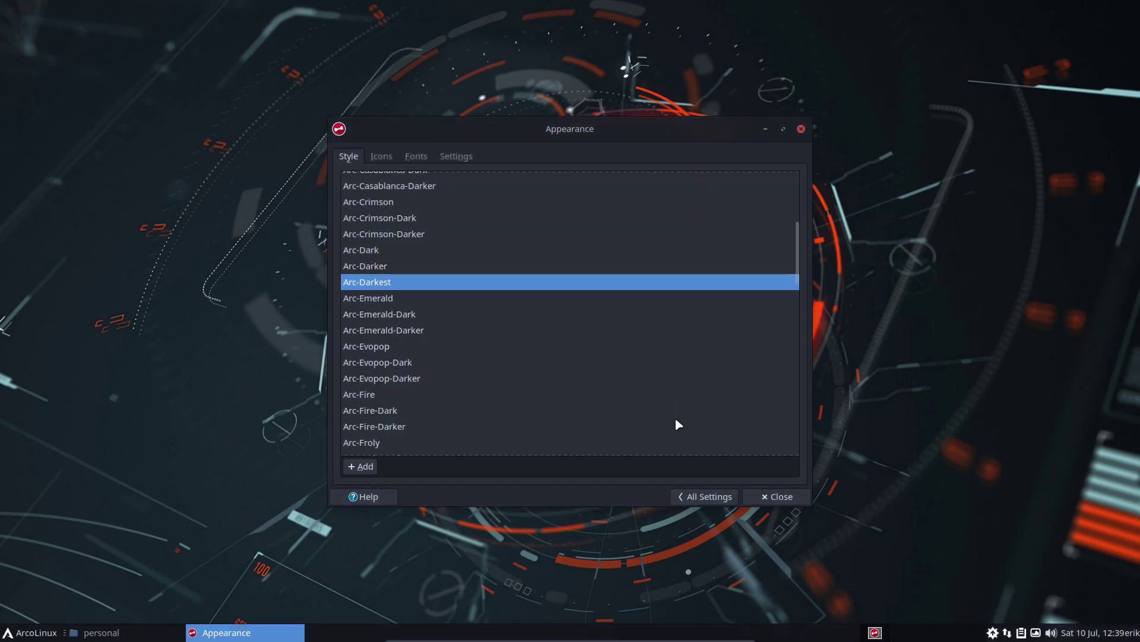
left_click(387, 155)
scroll(478, 255, "up", 2)
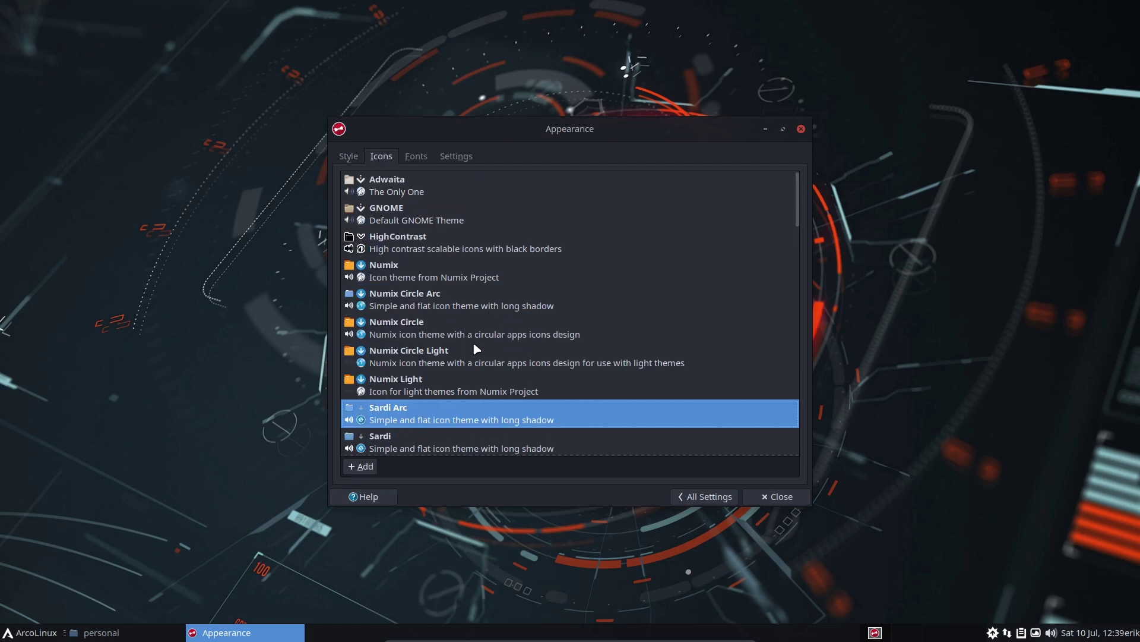
left_click(465, 359)
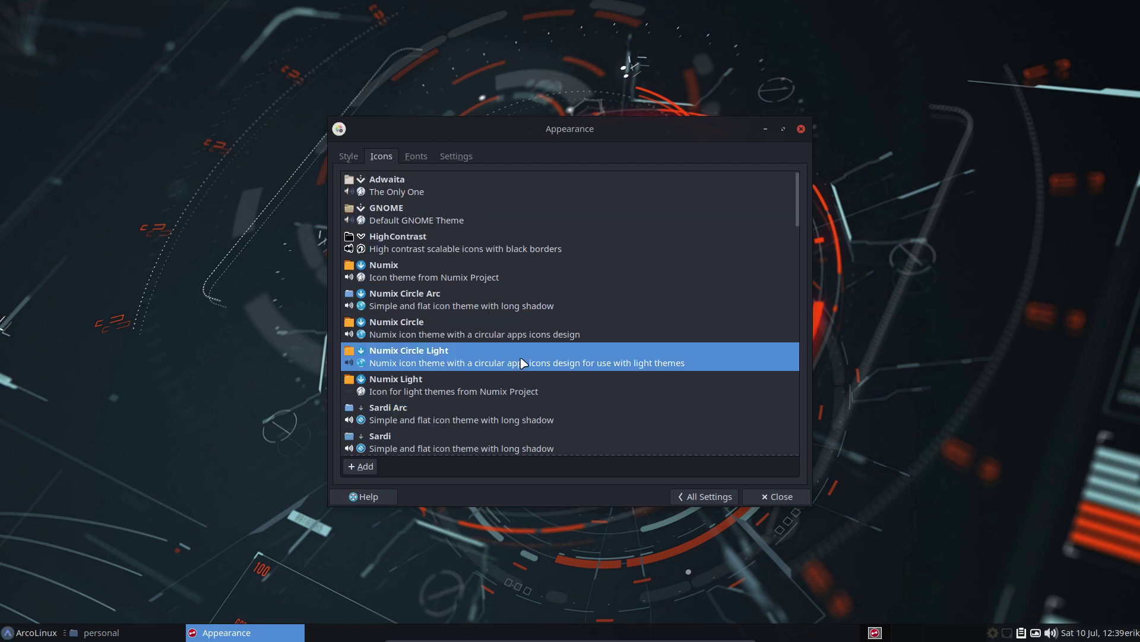
- Set the default font to Noto Sans Regular at size 12
left_click(27, 634)
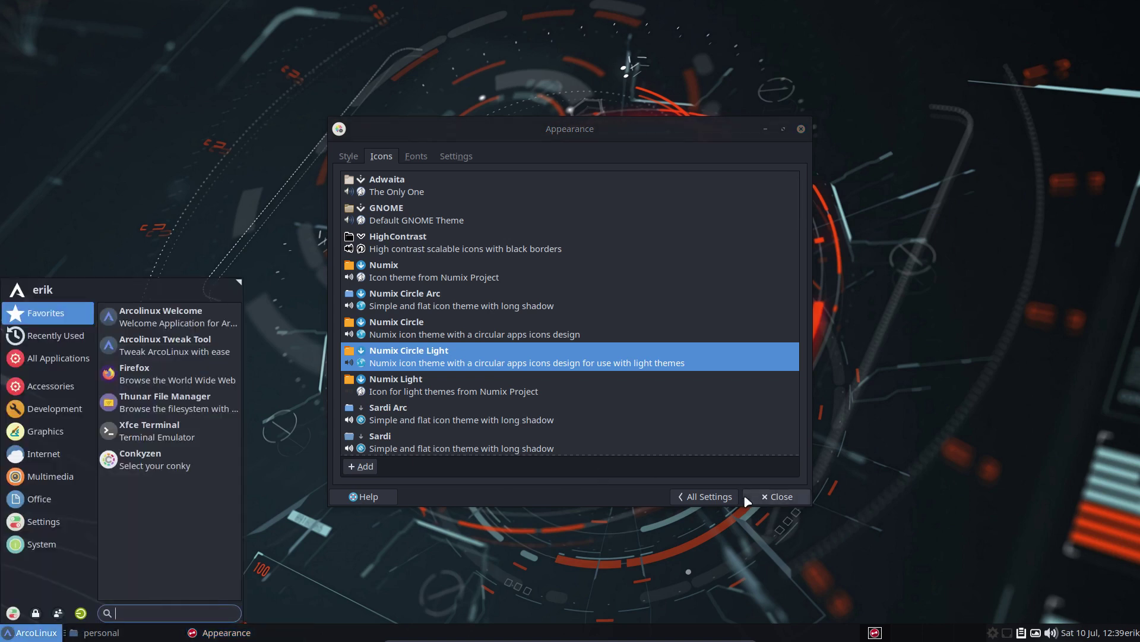
left_click(414, 156)
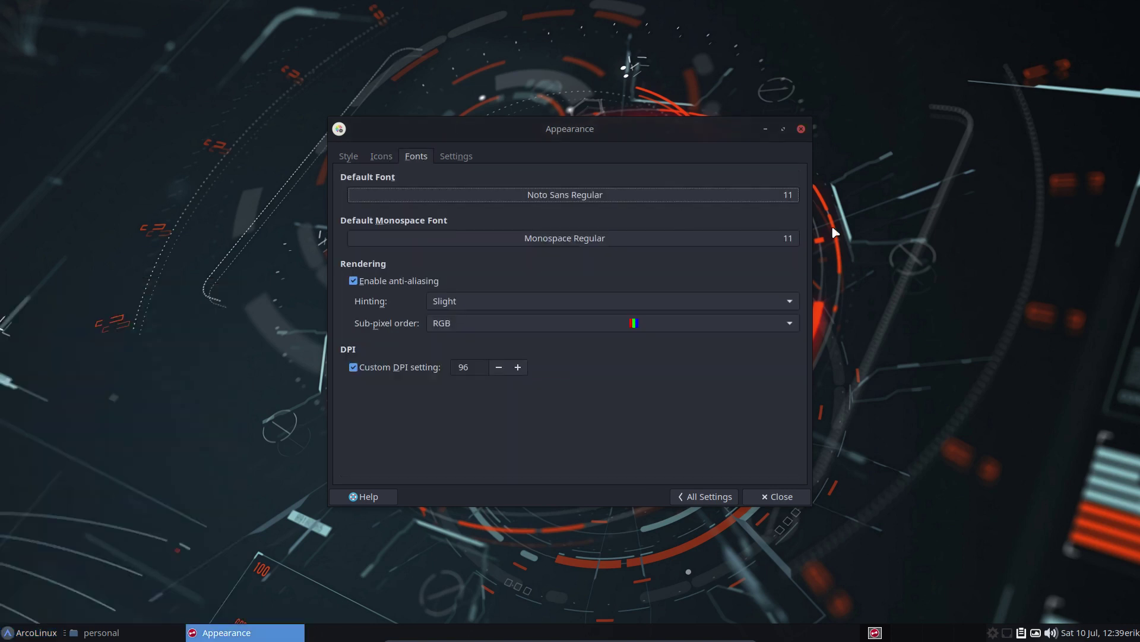
left_click(793, 201)
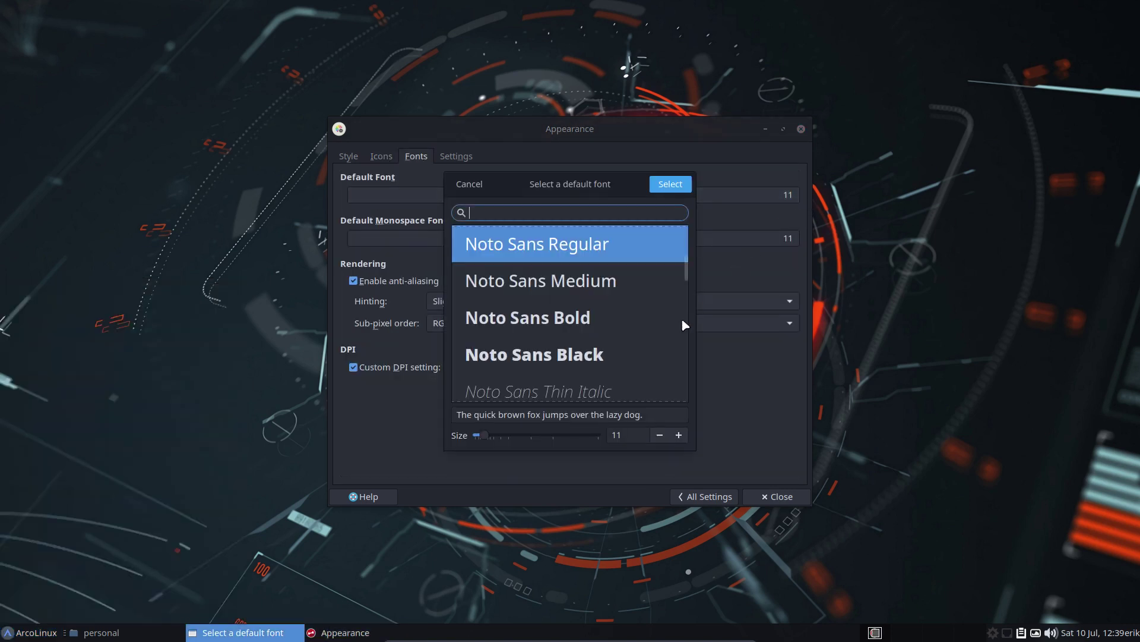
left_click(680, 433)
left_click(670, 184)
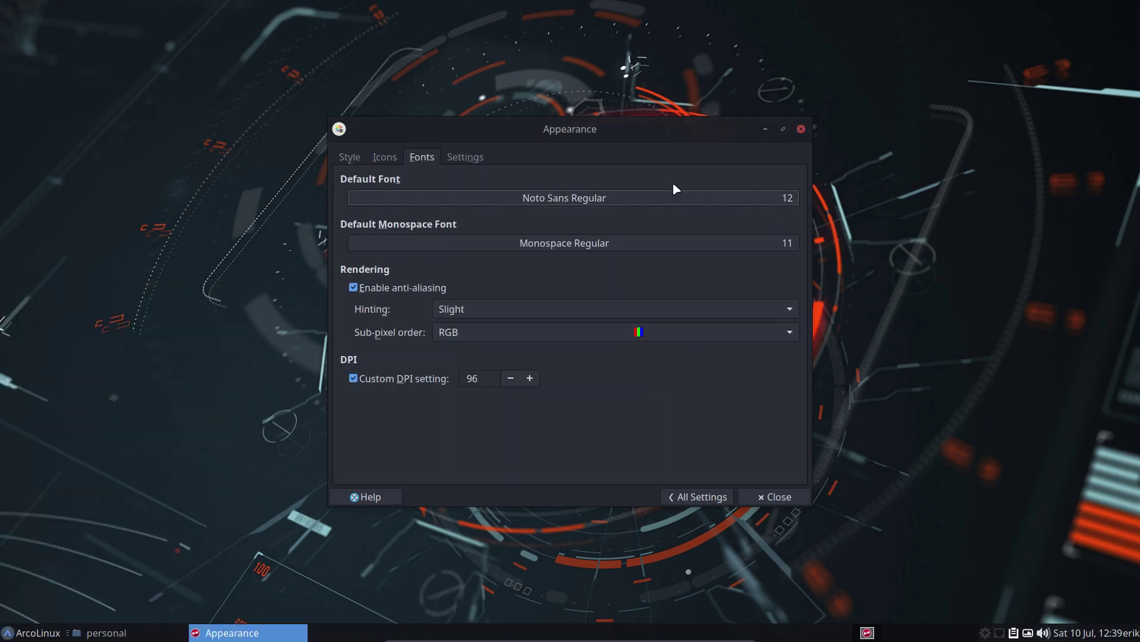
- Unlock the panel, move it to the top at 63% length, shift it right, and relock it
left_click(776, 497)
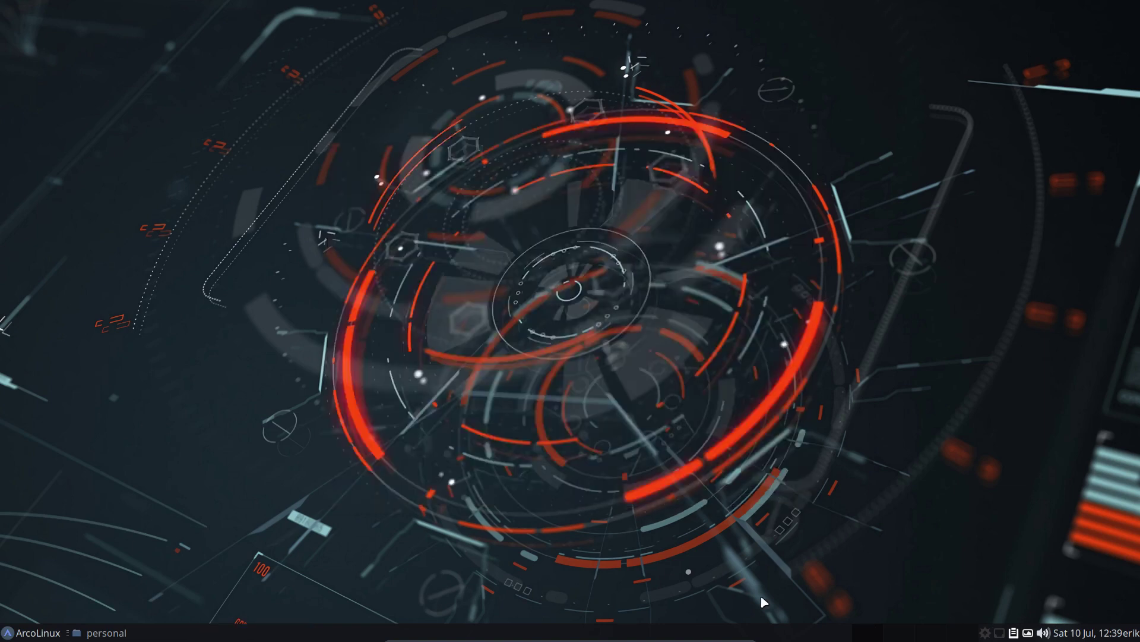
right_click(352, 633)
mouse_move(408, 610)
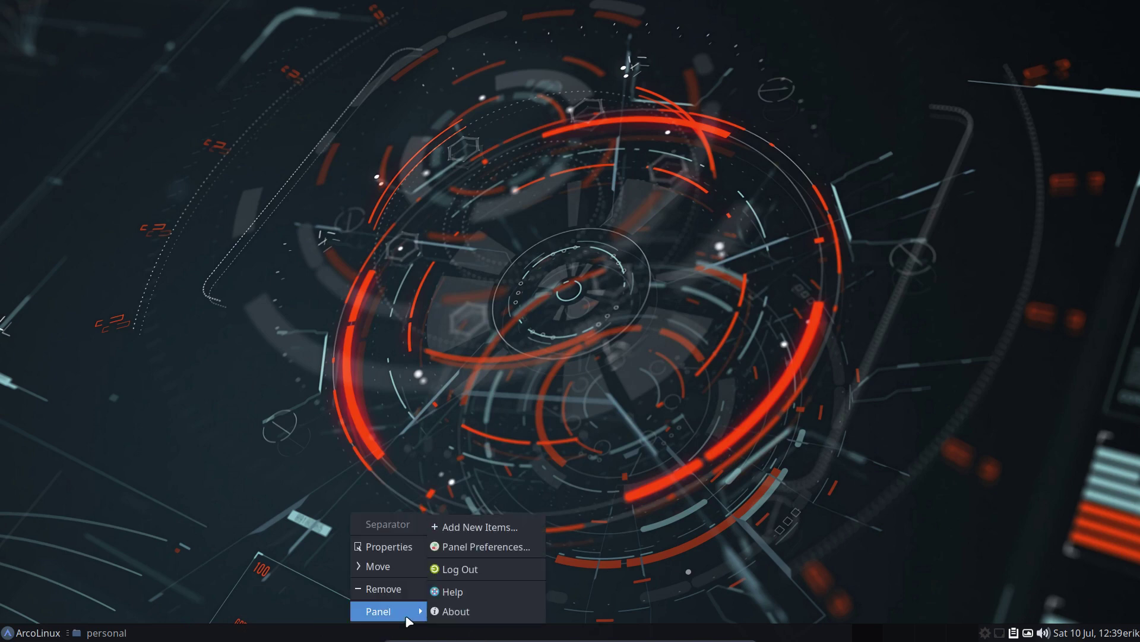
left_click(487, 544)
left_click(523, 297)
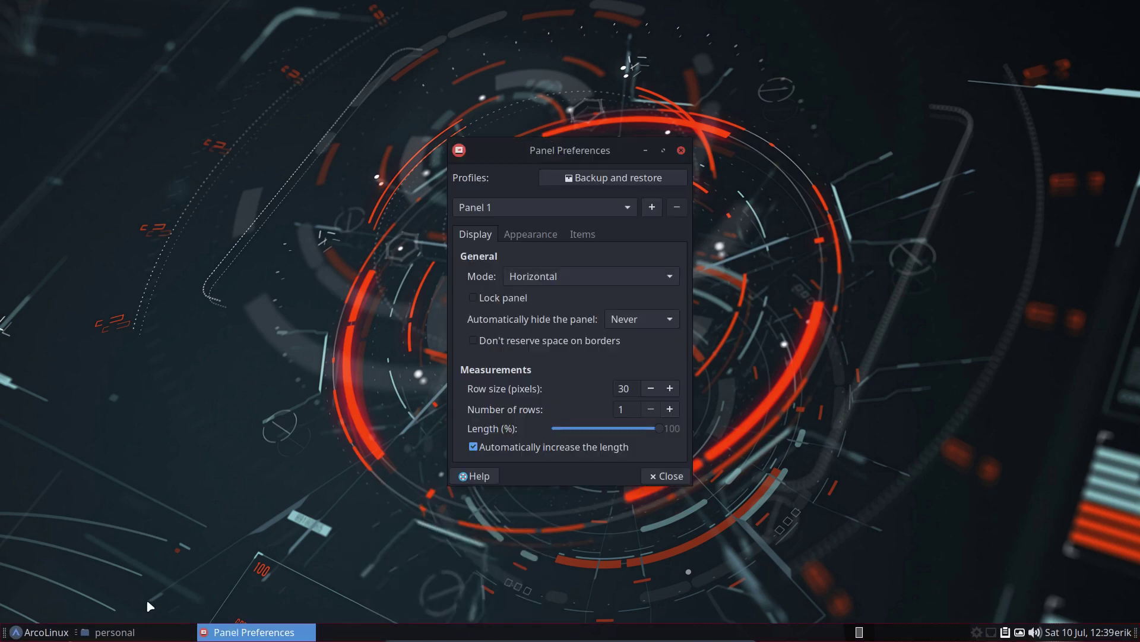
left_click_drag(5, 632, 5, 9)
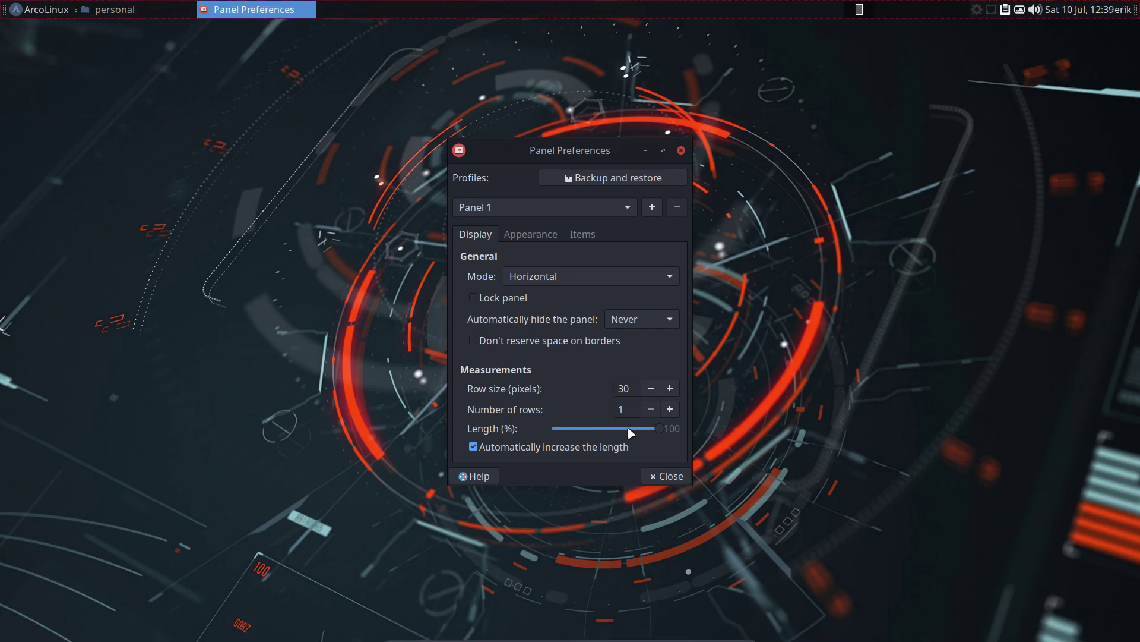
left_click_drag(630, 429, 619, 428)
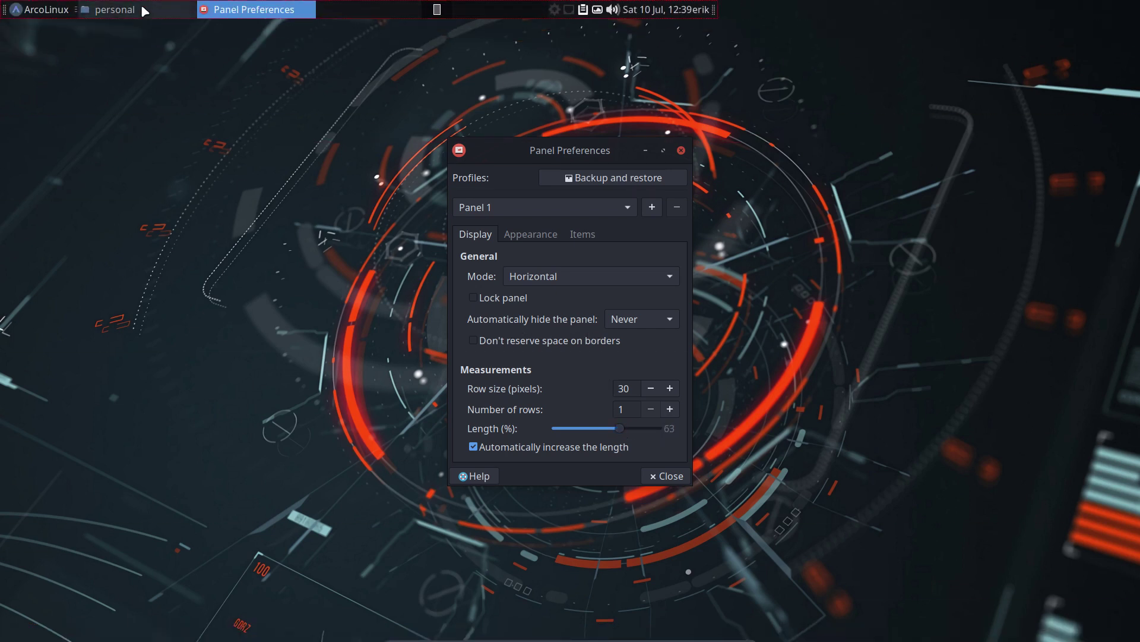
left_click_drag(4, 7, 177, 2)
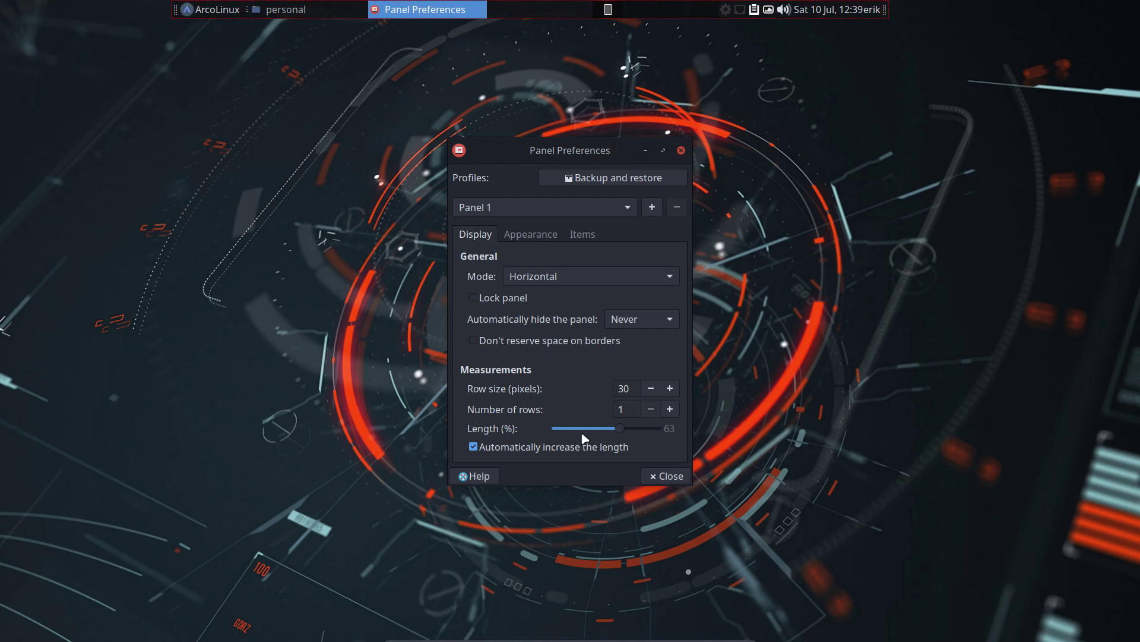
left_click(486, 302)
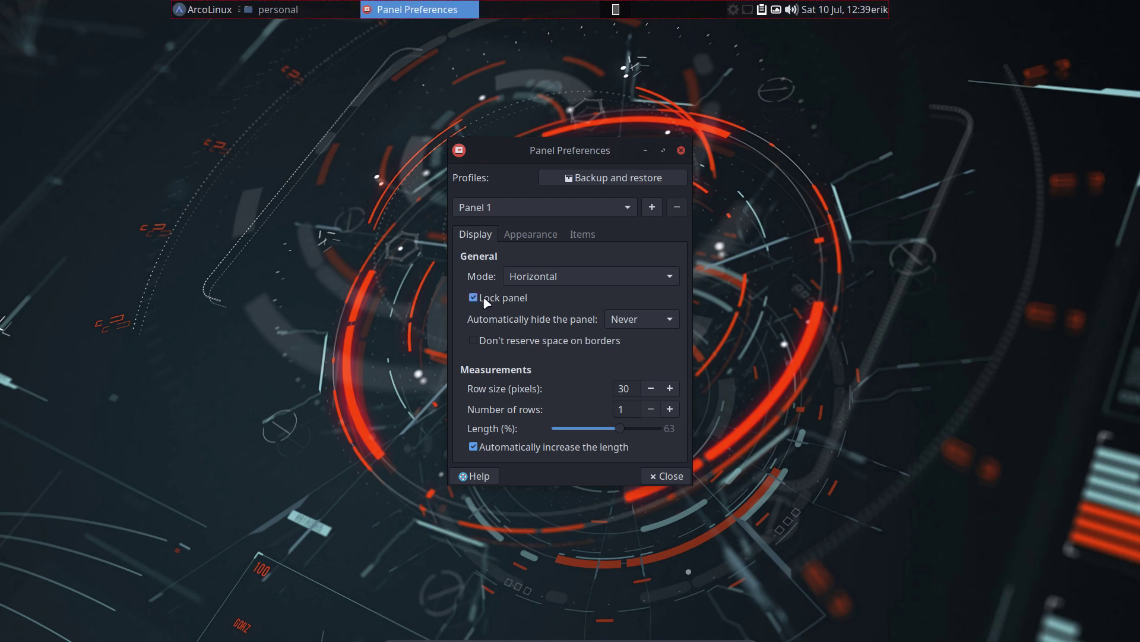
left_click(660, 476)
left_click(211, 10)
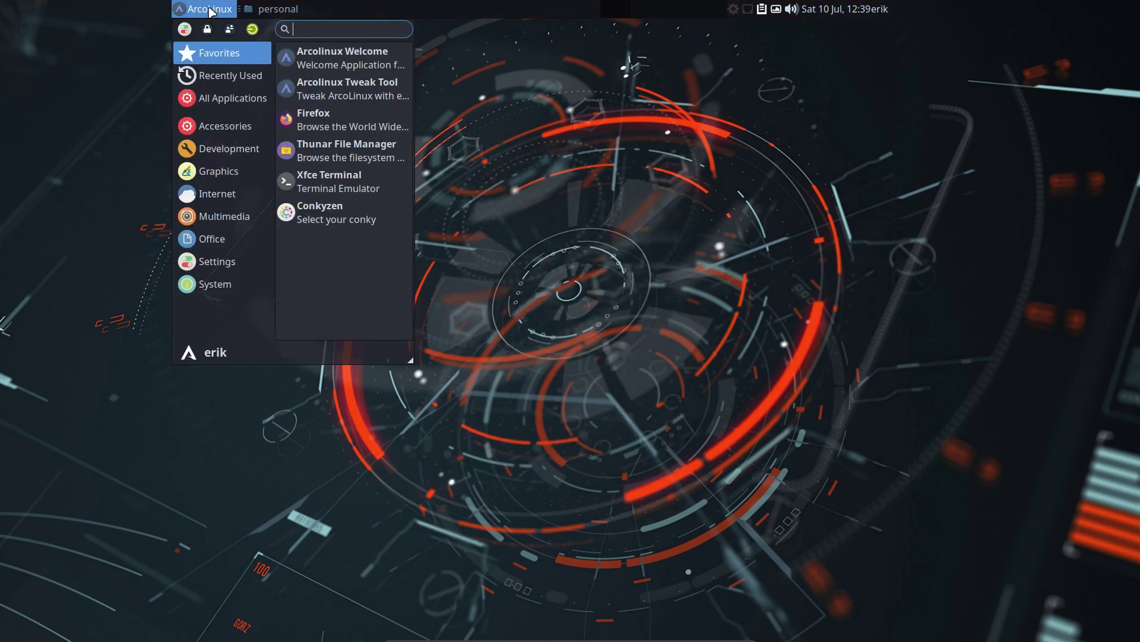
- Pick the dark koi-fish thumbnail as wallpaper in Desktop Settings' Background tab
left_click(455, 211)
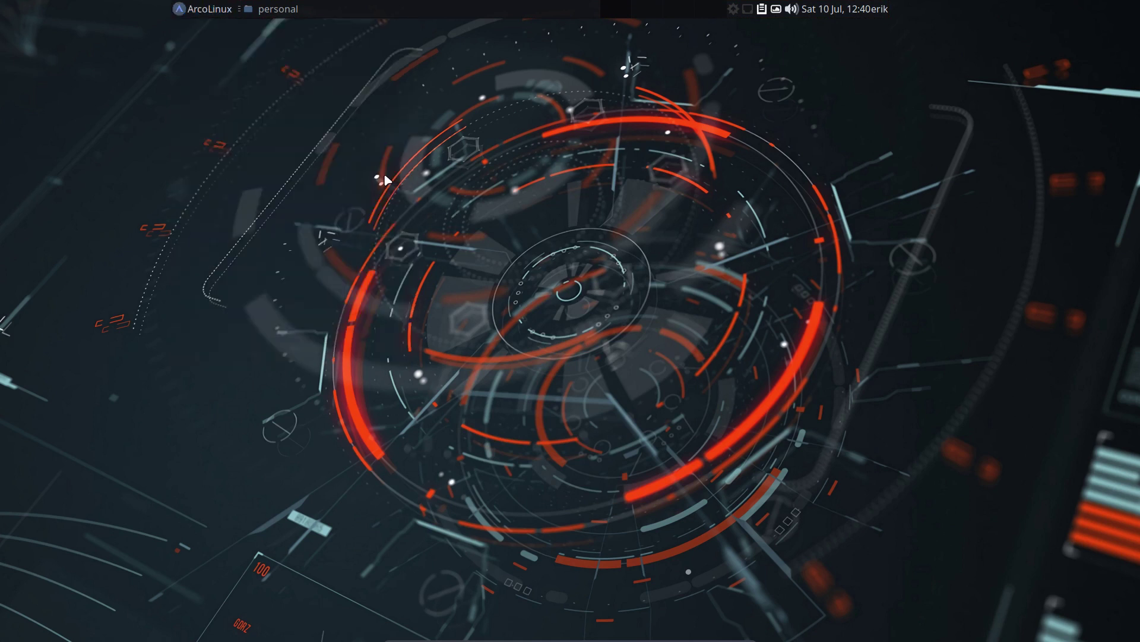
right_click(381, 176)
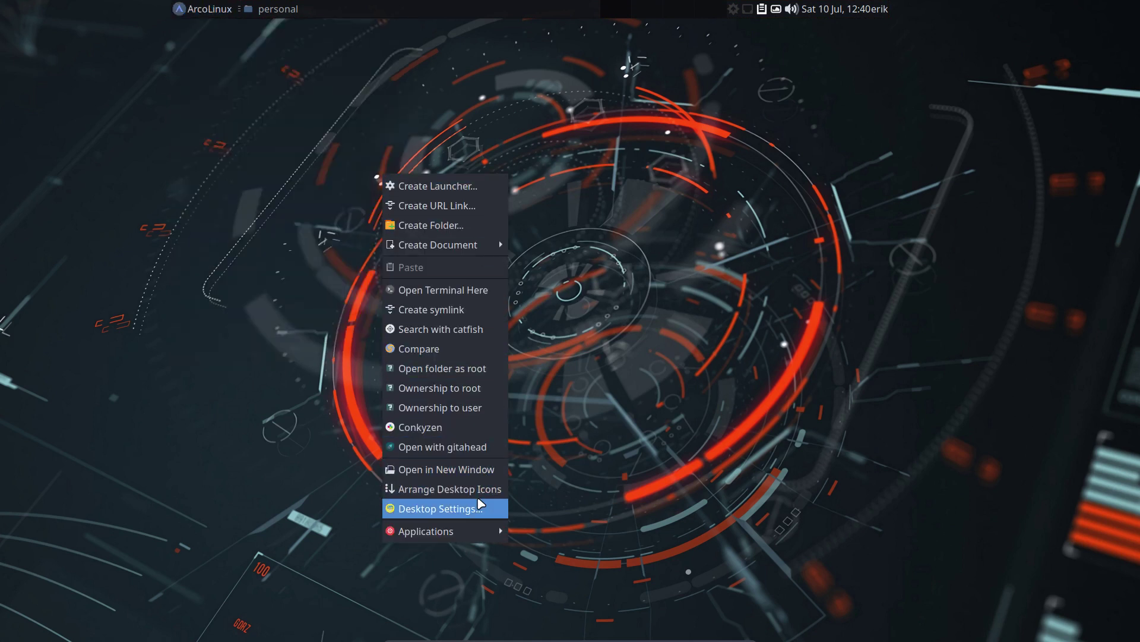
left_click(437, 508)
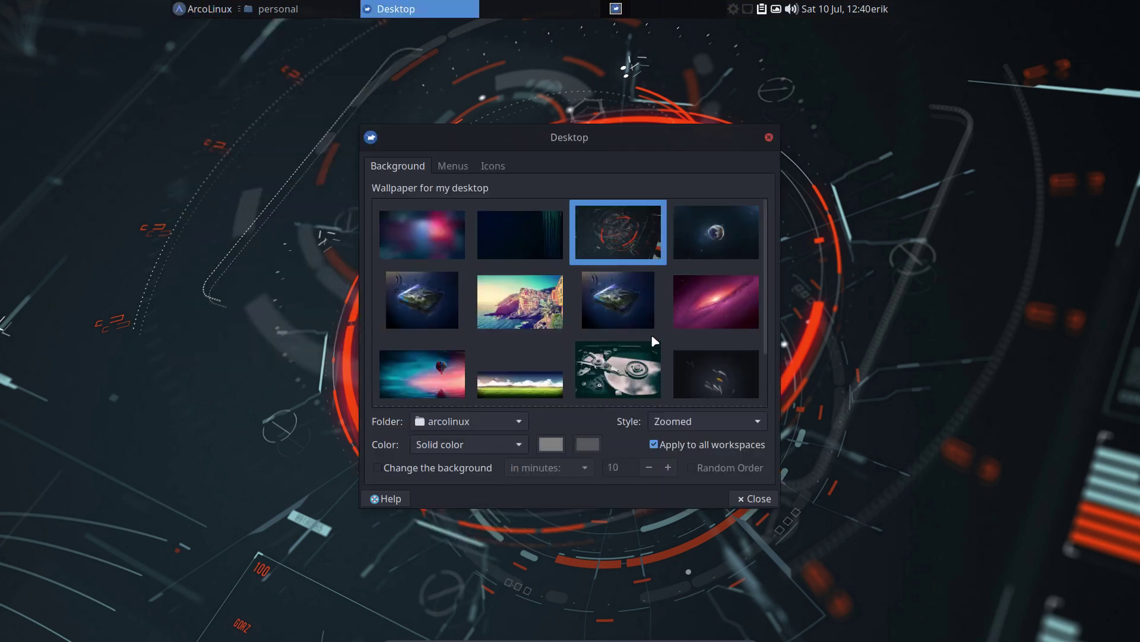
left_click(713, 306)
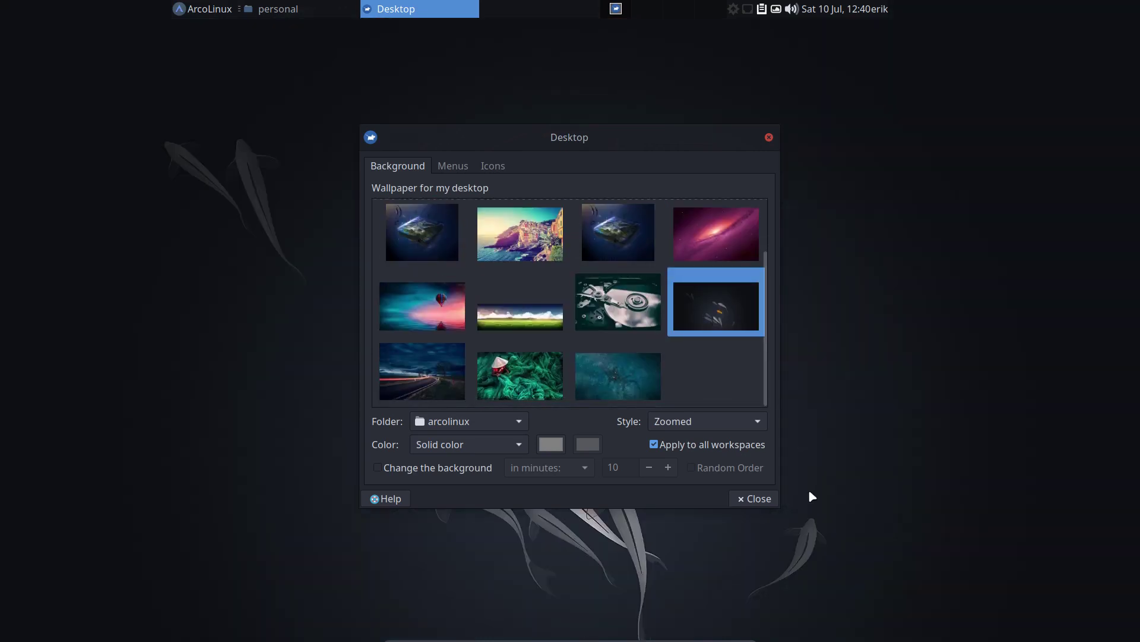
left_click(754, 498)
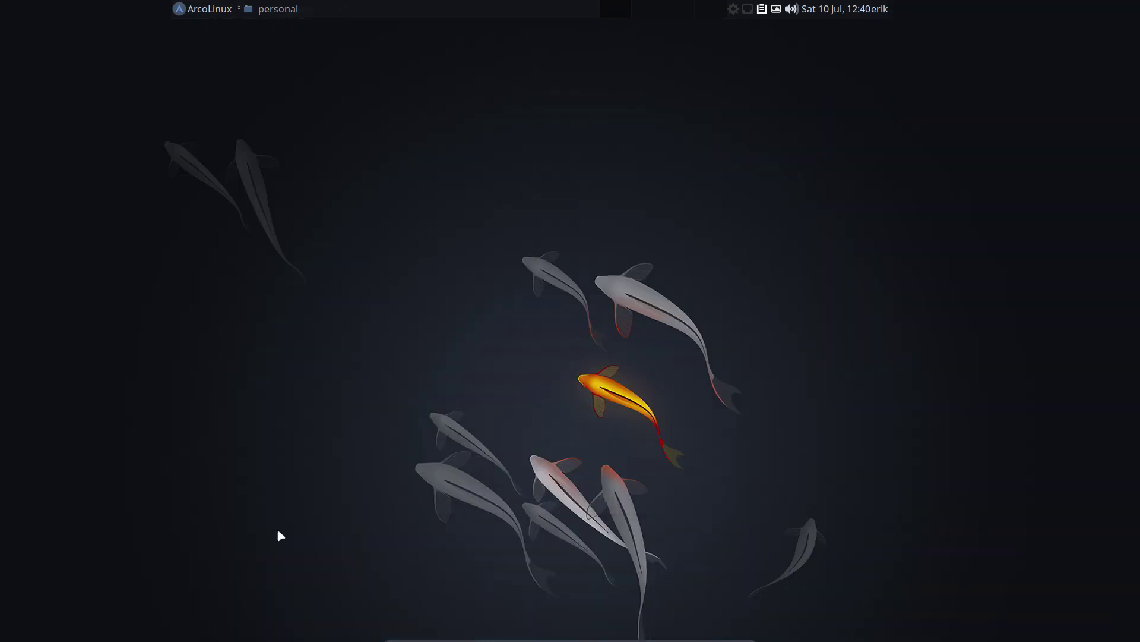
left_click(206, 9)
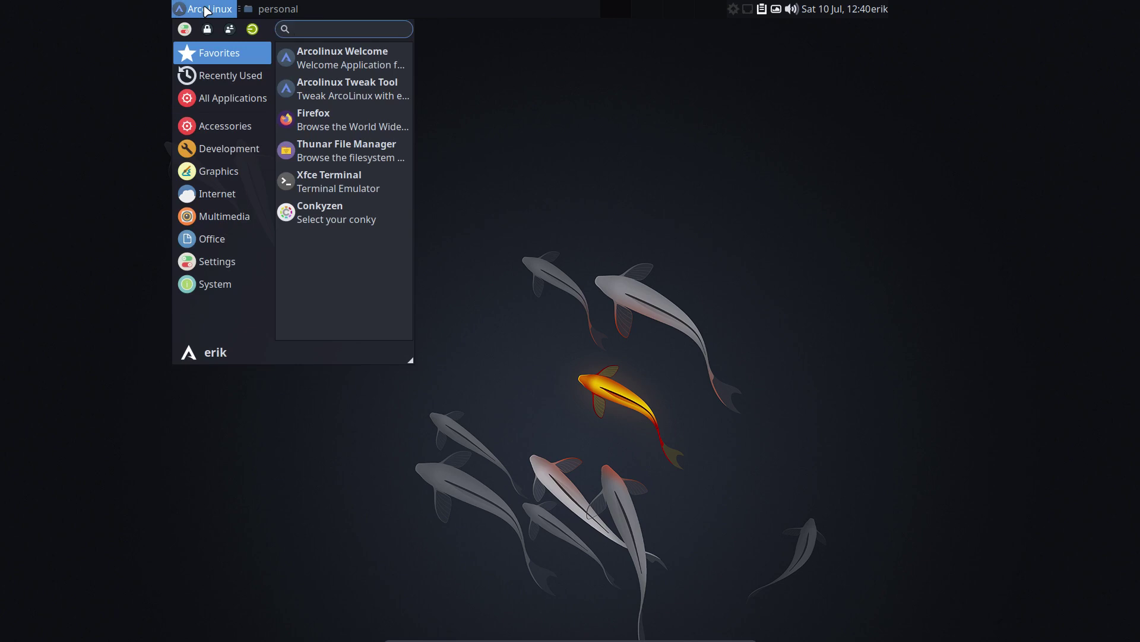
- Select .config and .config-backup-2021.07.10-12.37.57 and compare them in Meld
left_click(523, 242)
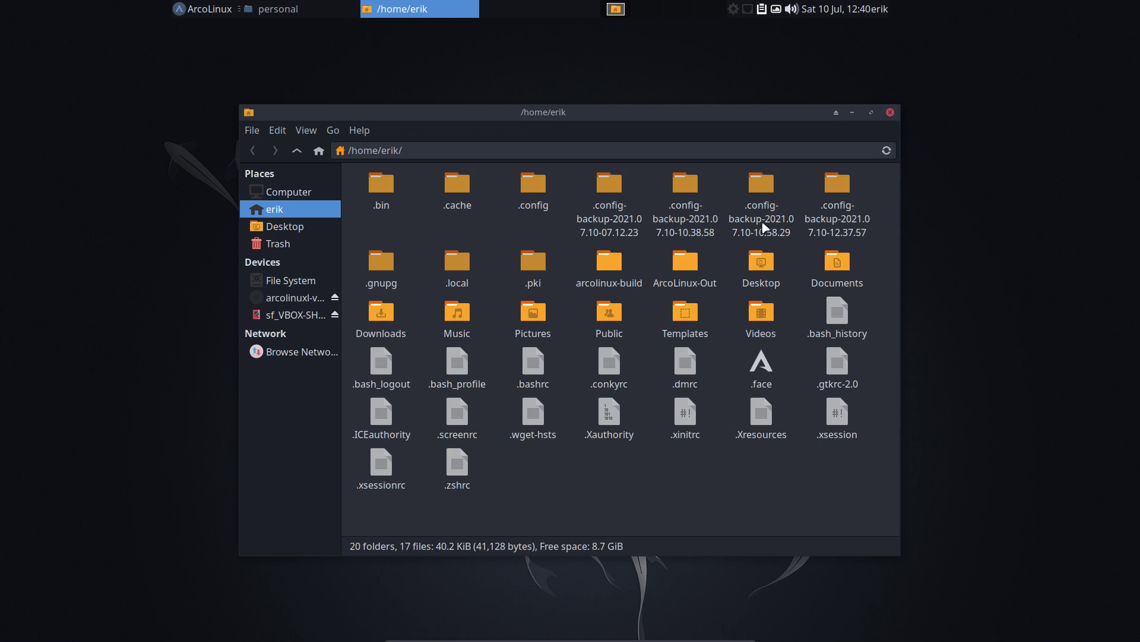
left_click(840, 186)
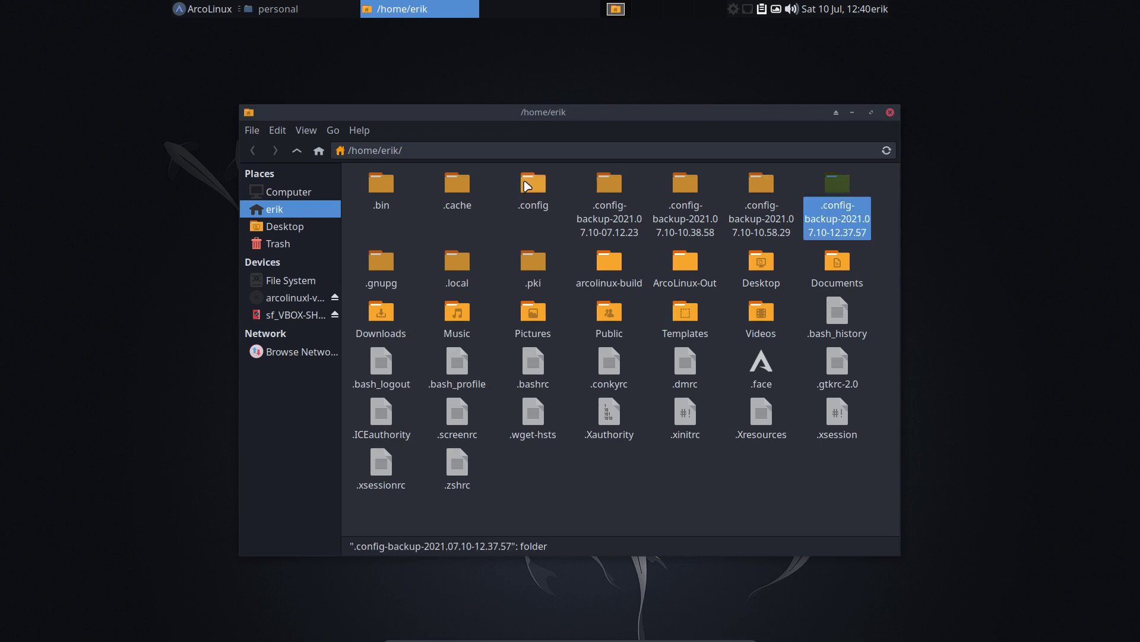
key("Left")
key("Left")
key("Left")
key("Left")
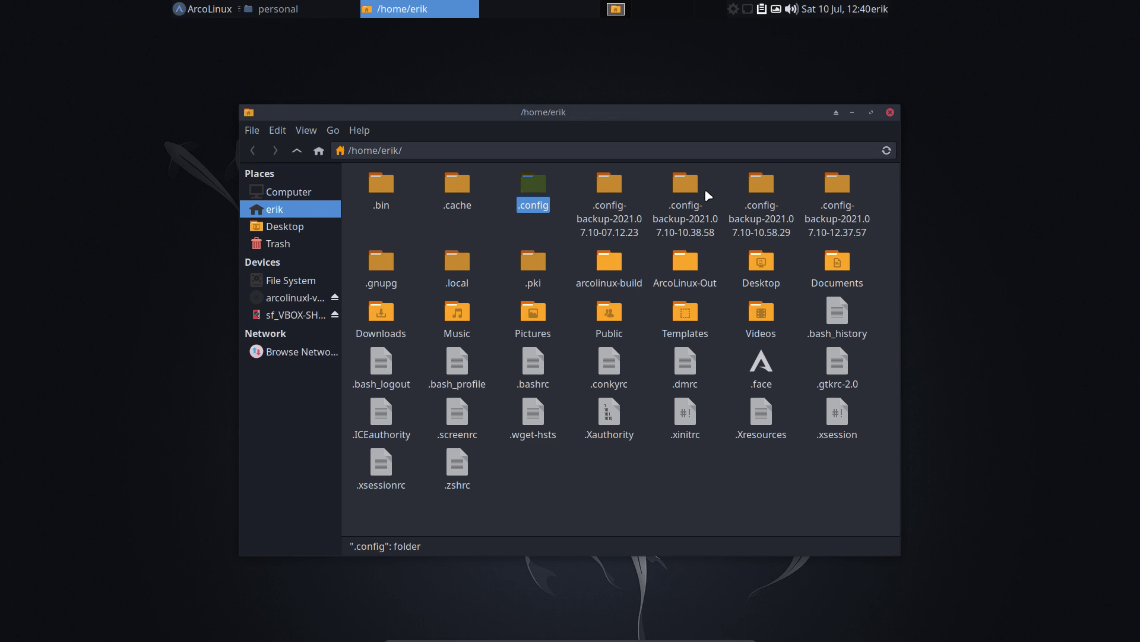
left_click(846, 185, "ctrl")
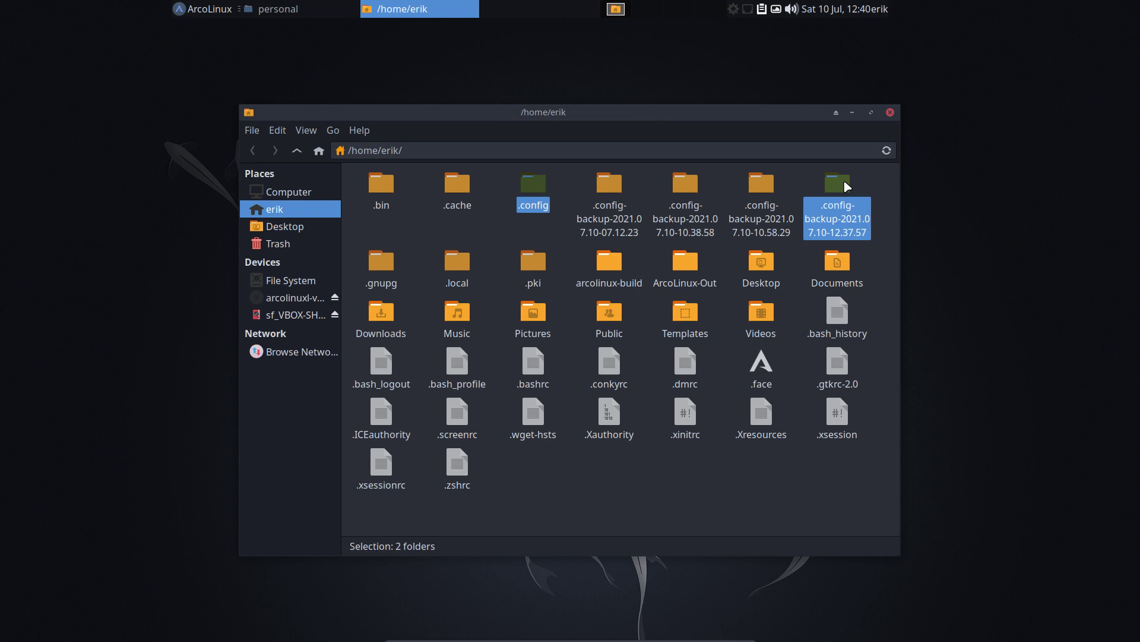
right_click(847, 185)
left_click(795, 273)
right_click(831, 184)
left_click(861, 444)
- Turn off the Same filter and point out changed thunar.xml, xfce4-desktop.xml, xfce4-panel.xml and xsettings.xml
left_click(441, 65)
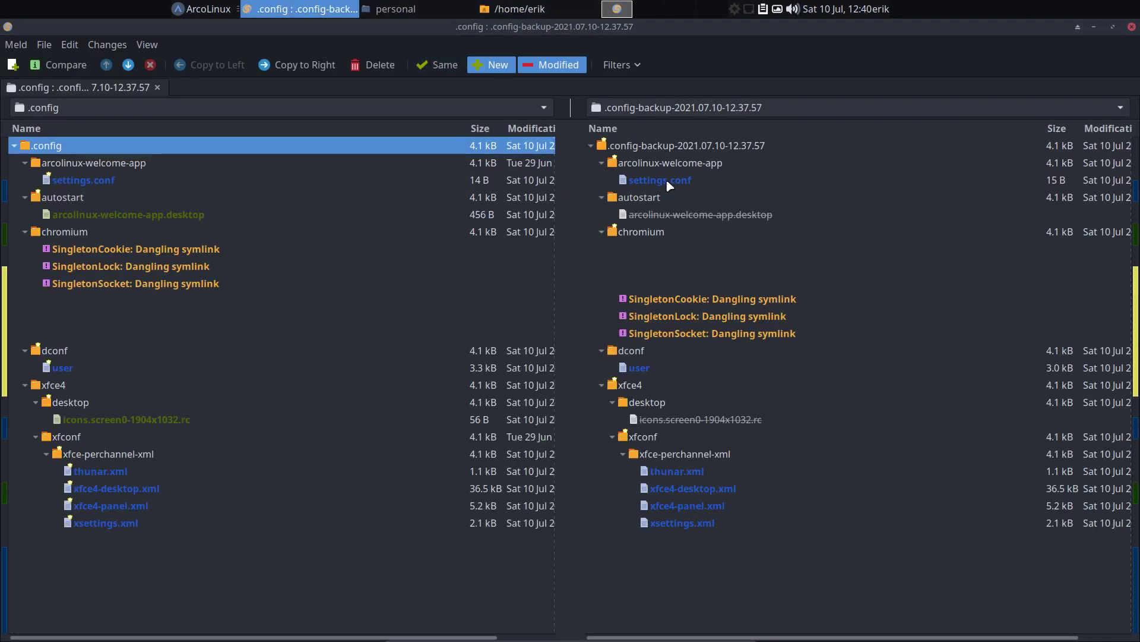
left_click(682, 470)
left_click(684, 488)
left_click(688, 505)
left_click(689, 522)
left_click(692, 506)
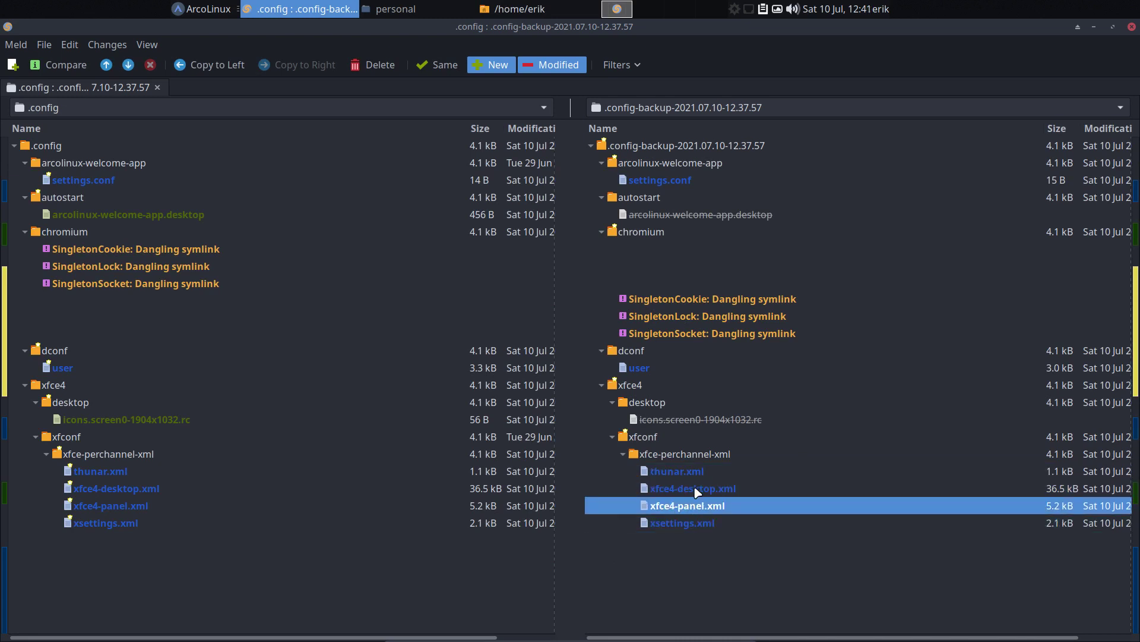
left_click(698, 491)
left_click(700, 507)
left_click(702, 524)
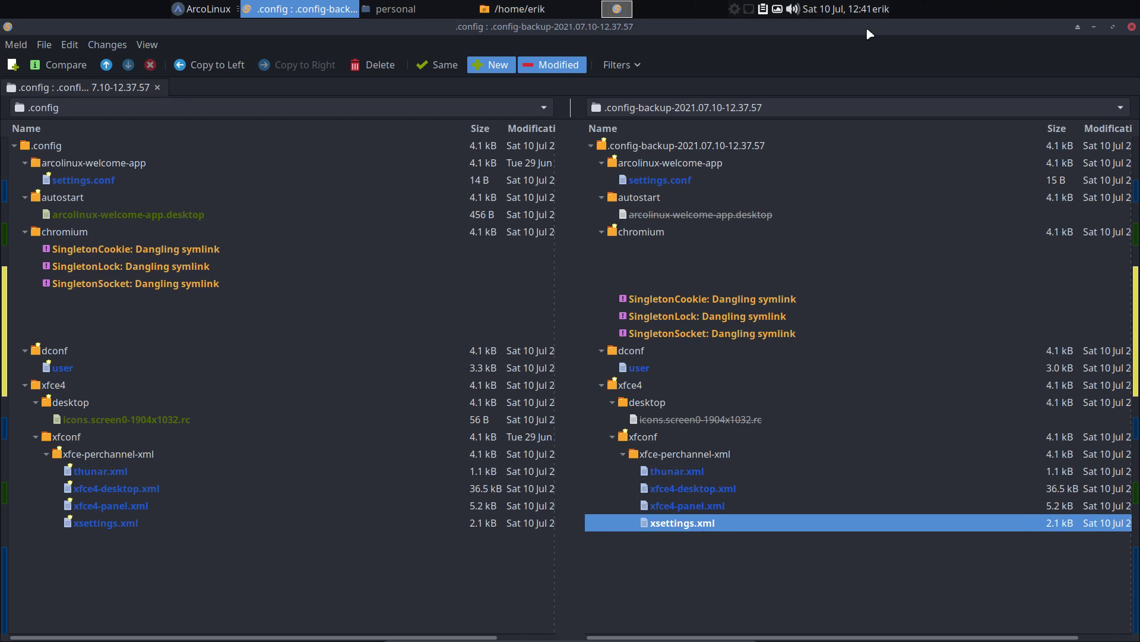
- Minimize Meld, reposition the home folder window, then bring the comparison back
left_click(1093, 27)
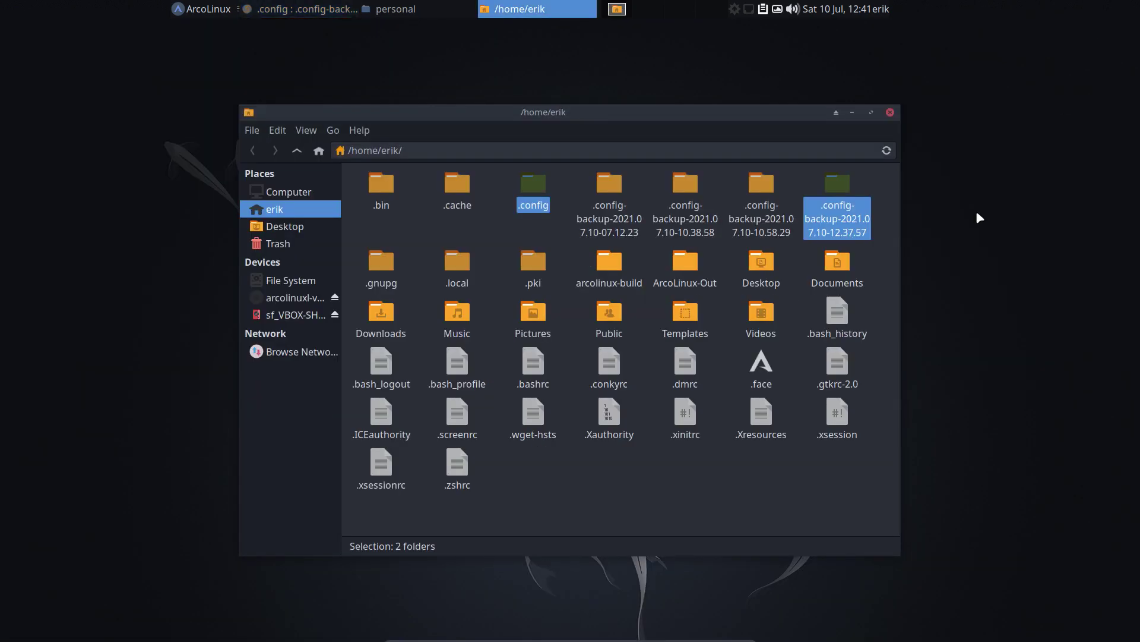
left_click_drag(625, 117, 562, 99)
left_click(316, 10)
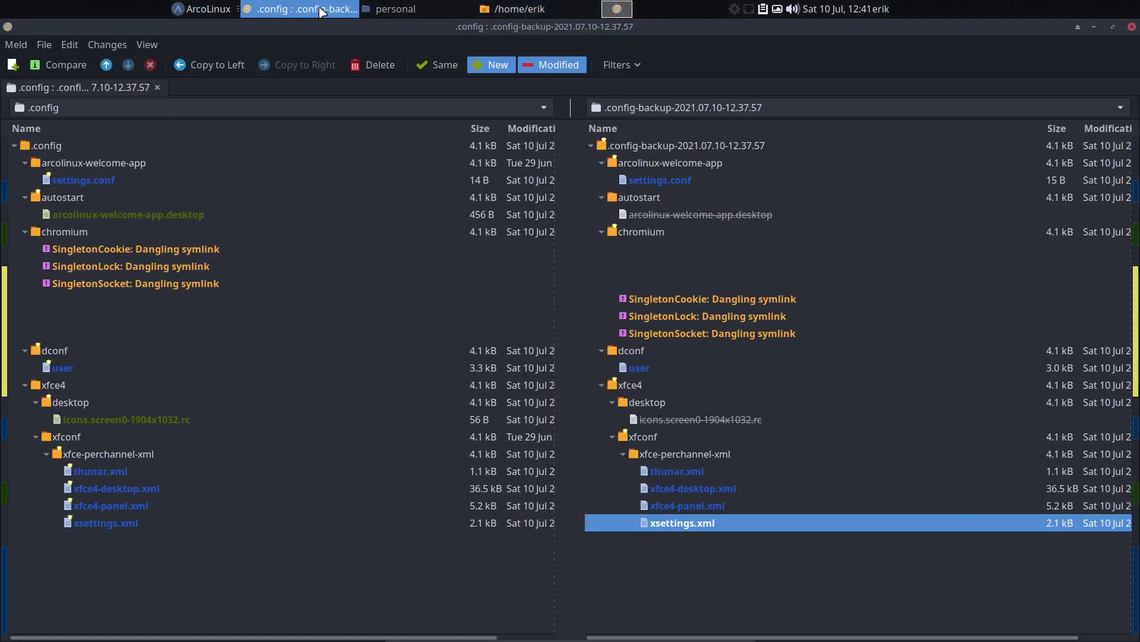
left_click(690, 483)
left_click(697, 505)
left_click(698, 523)
double_click(696, 472)
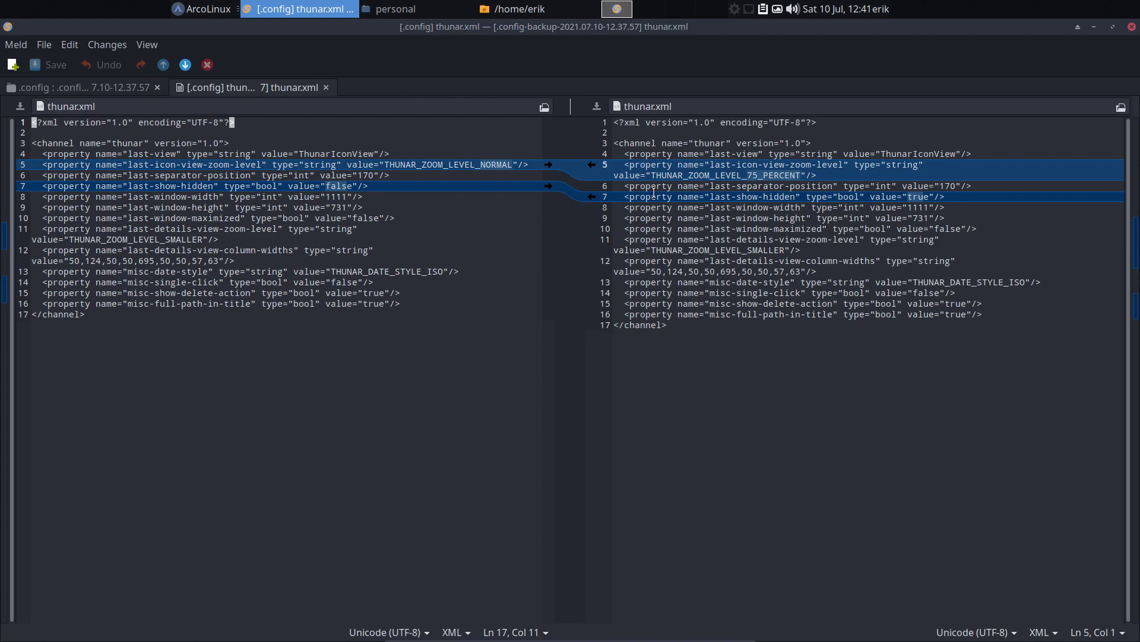
left_click(326, 88)
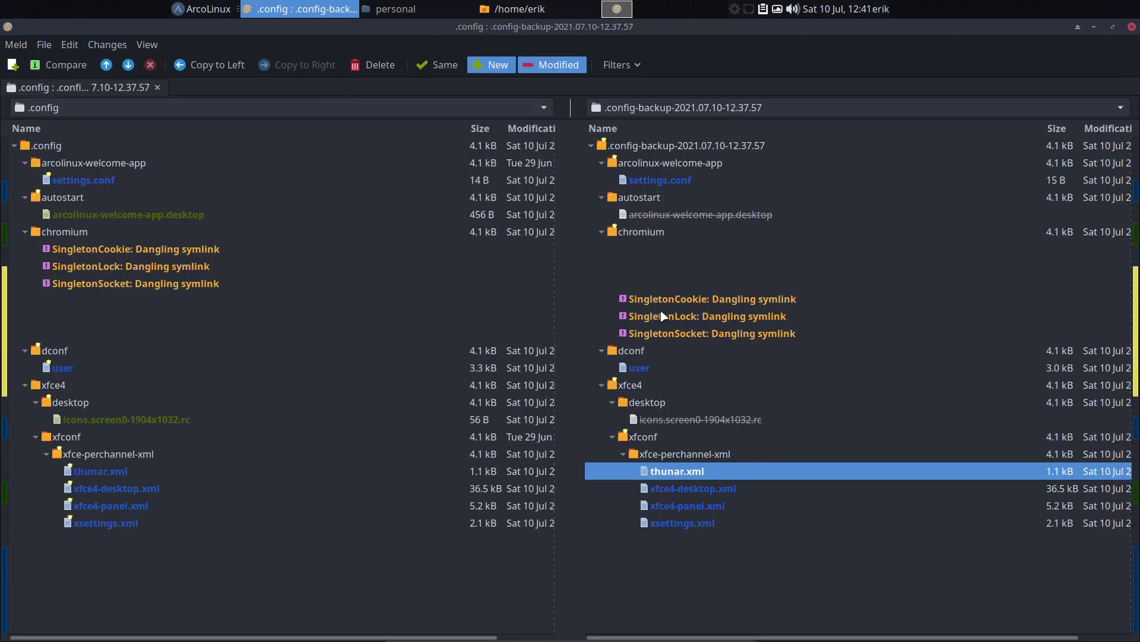
double_click(716, 488)
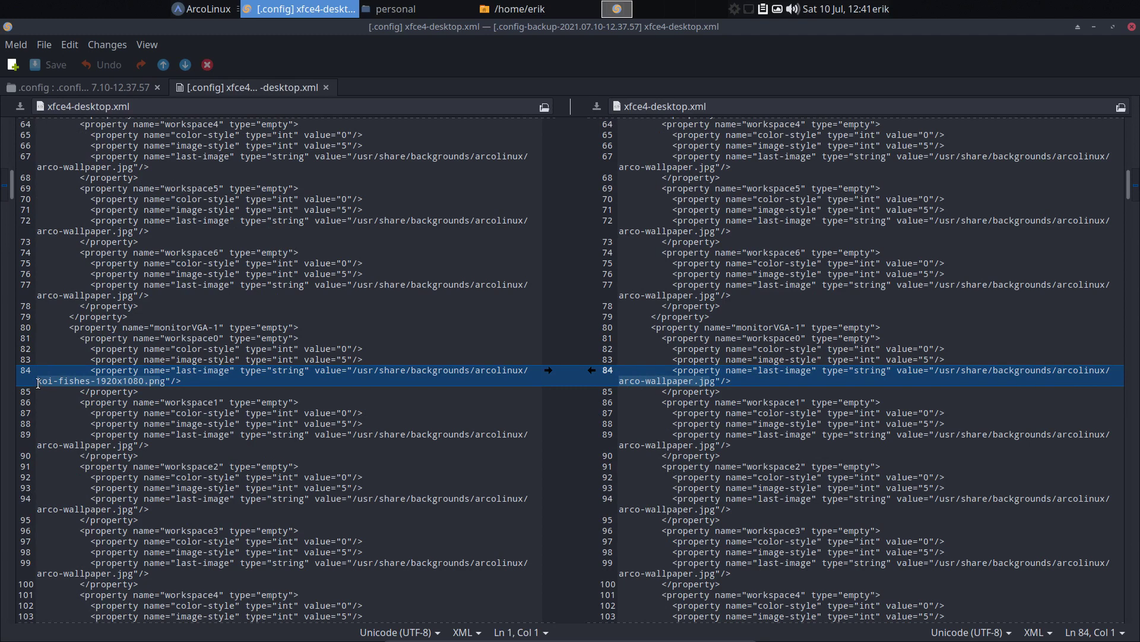
left_click_drag(38, 383, 160, 383)
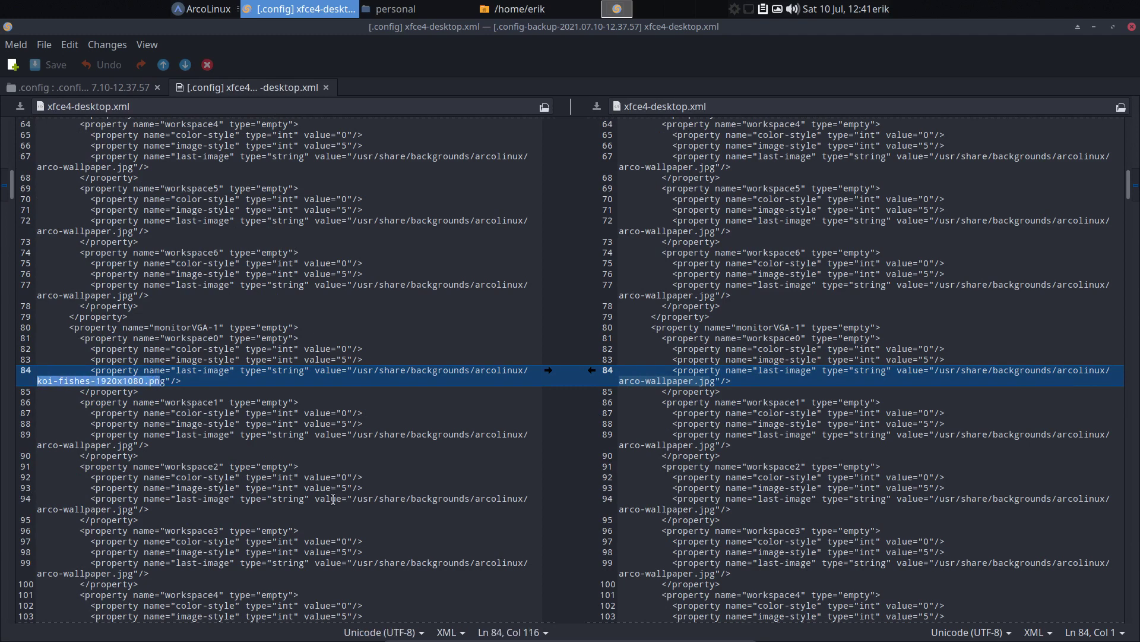
left_click(326, 87)
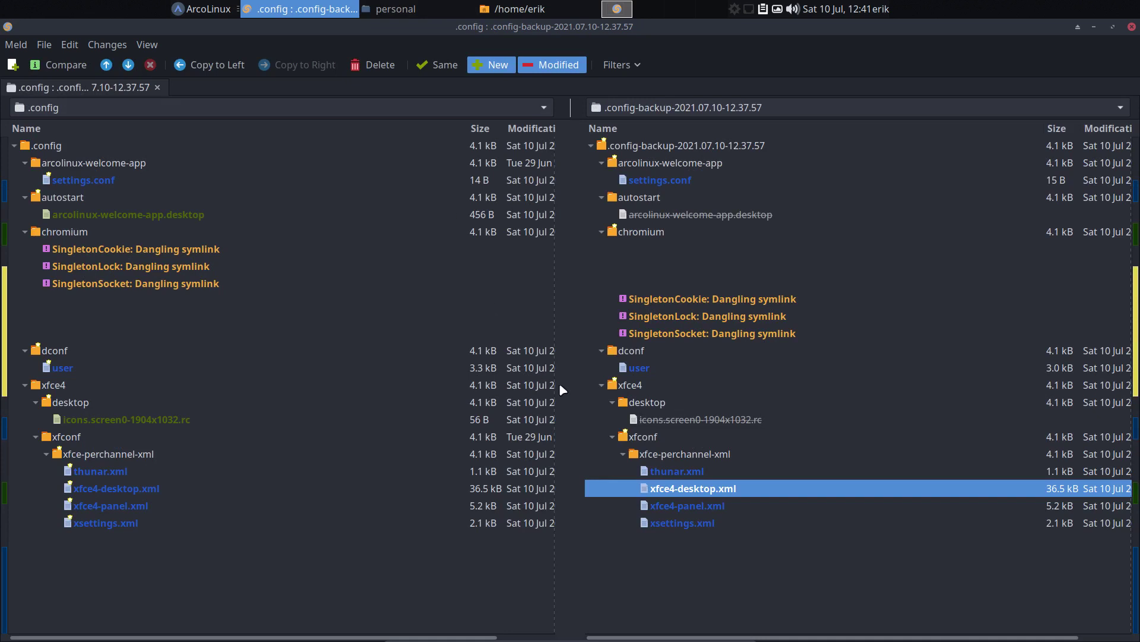
double_click(686, 504)
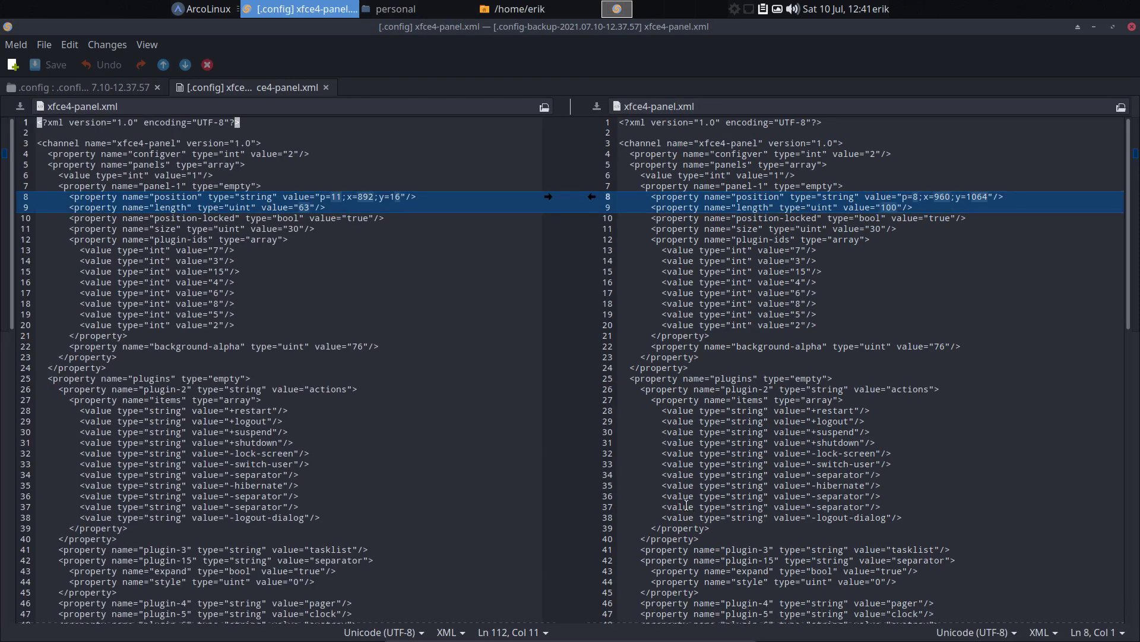
left_click(326, 90)
left_click(657, 522)
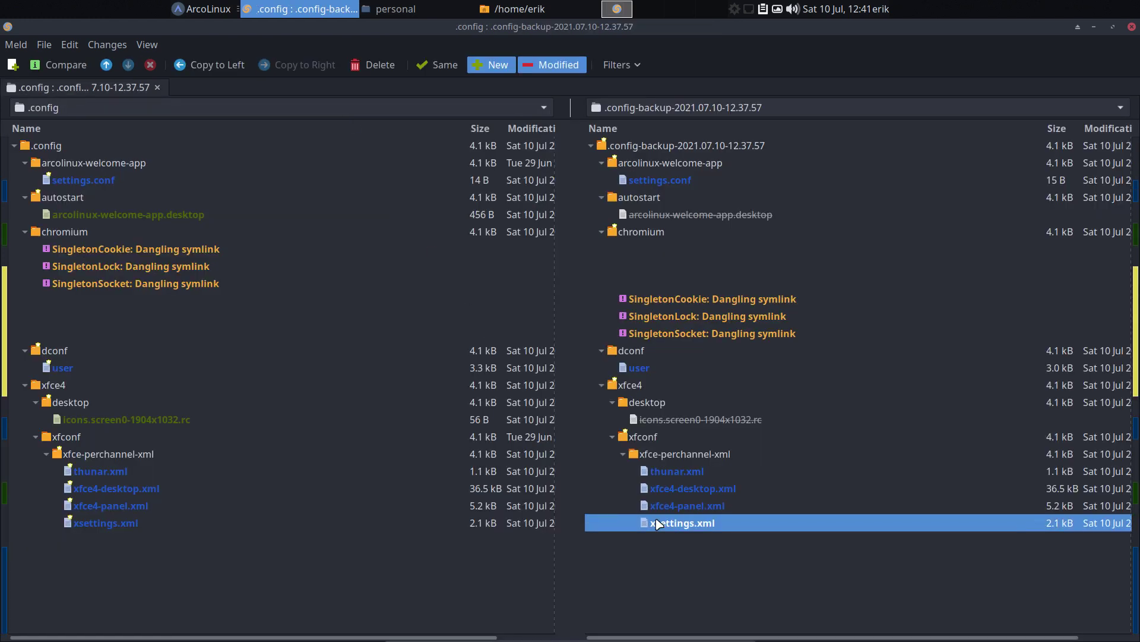
double_click(656, 522)
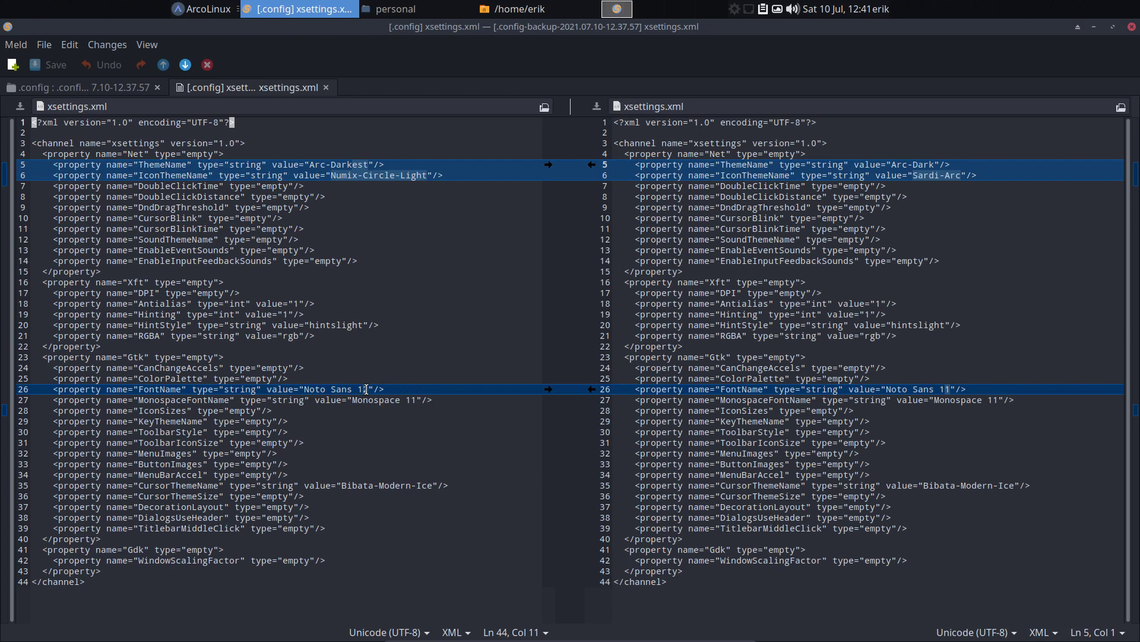
left_click(325, 88)
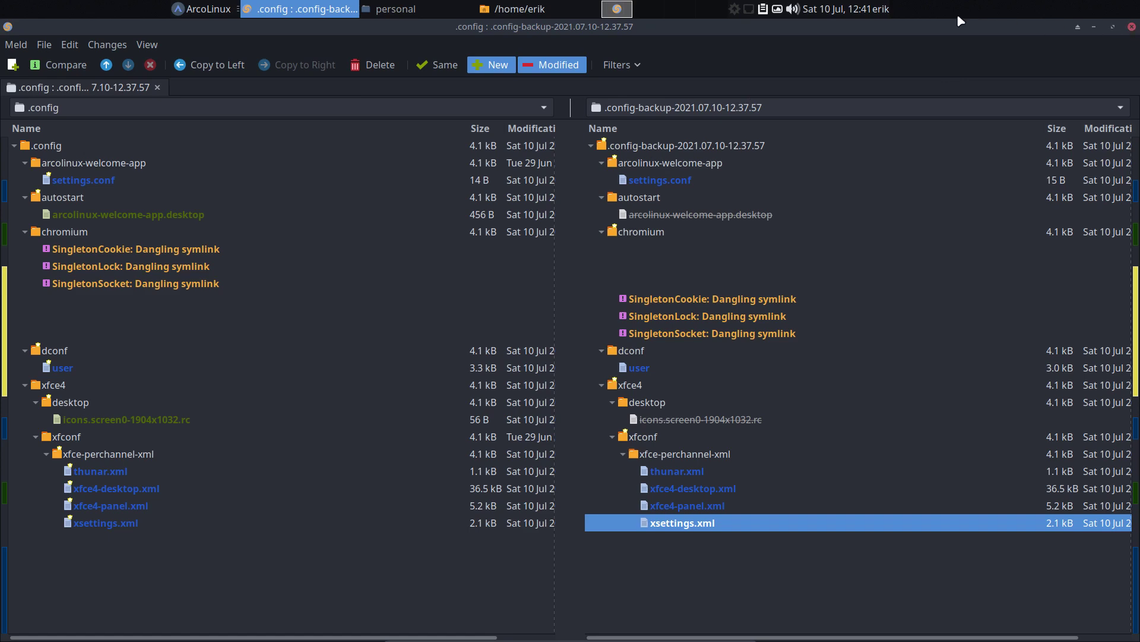
- Arrange the home Thunar window and the root /personal window side by side
left_click_drag(765, 29, 1137, 238)
left_click_drag(502, 99, 355, 110)
left_click_drag(356, 110, 356, 109)
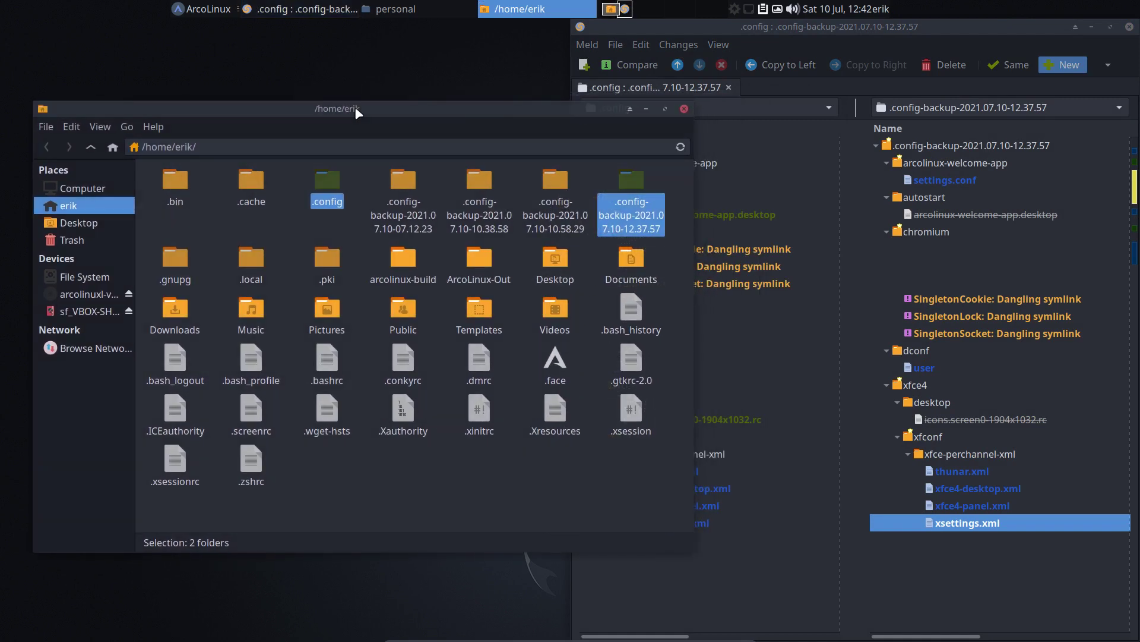
left_click(412, 9)
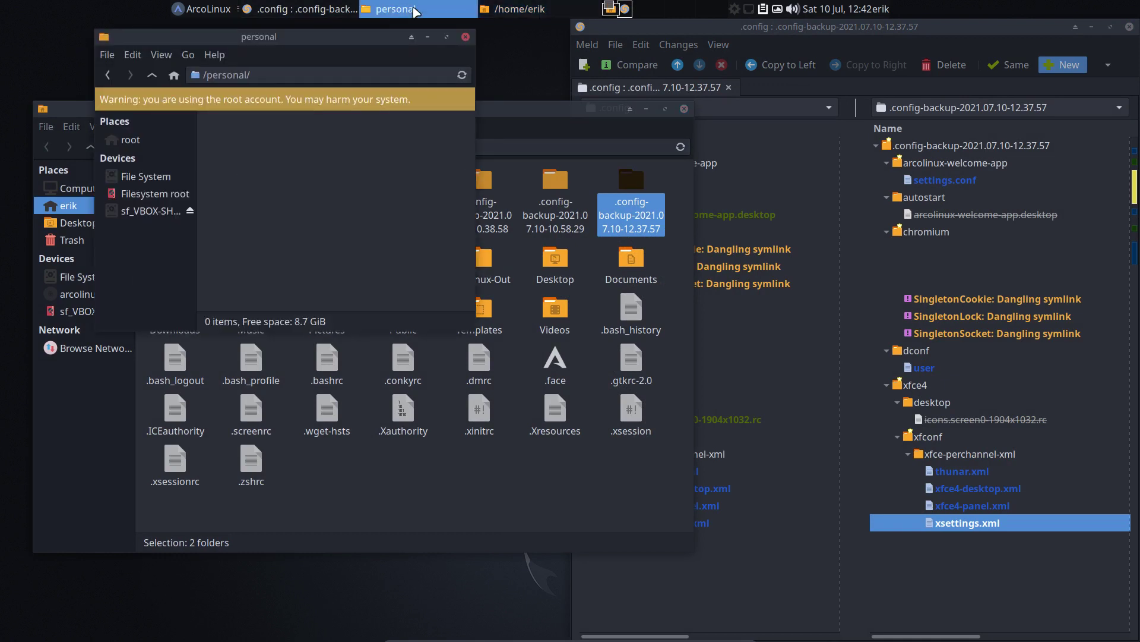
left_click_drag(324, 38, 286, 335)
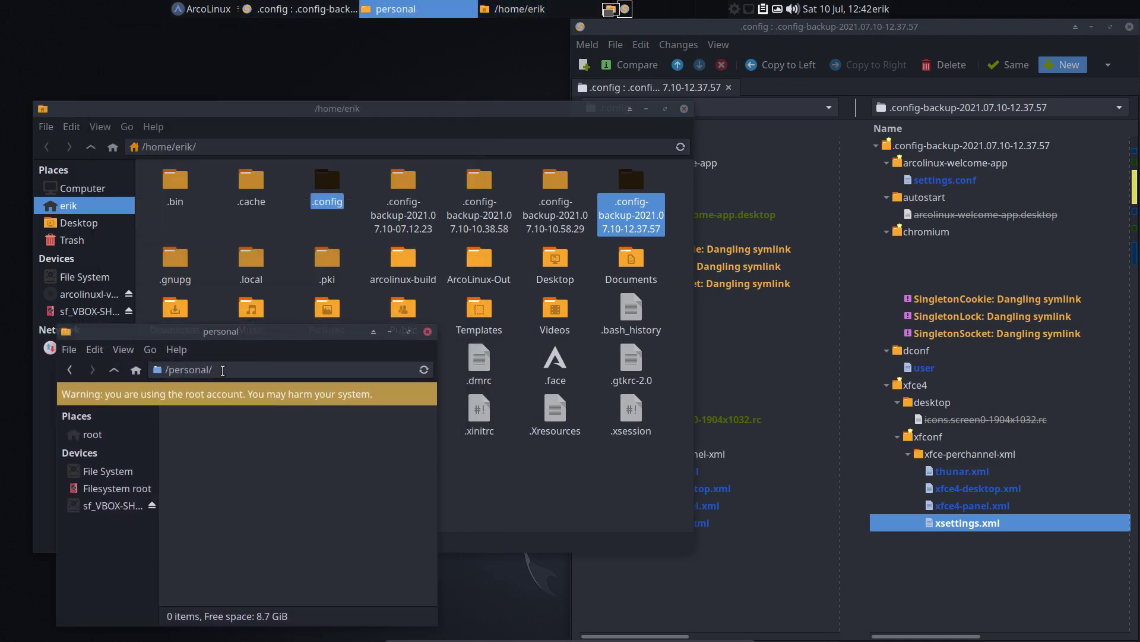
- Create a new .config folder in /personal, then open it and the home folder's .config
right_click(211, 445)
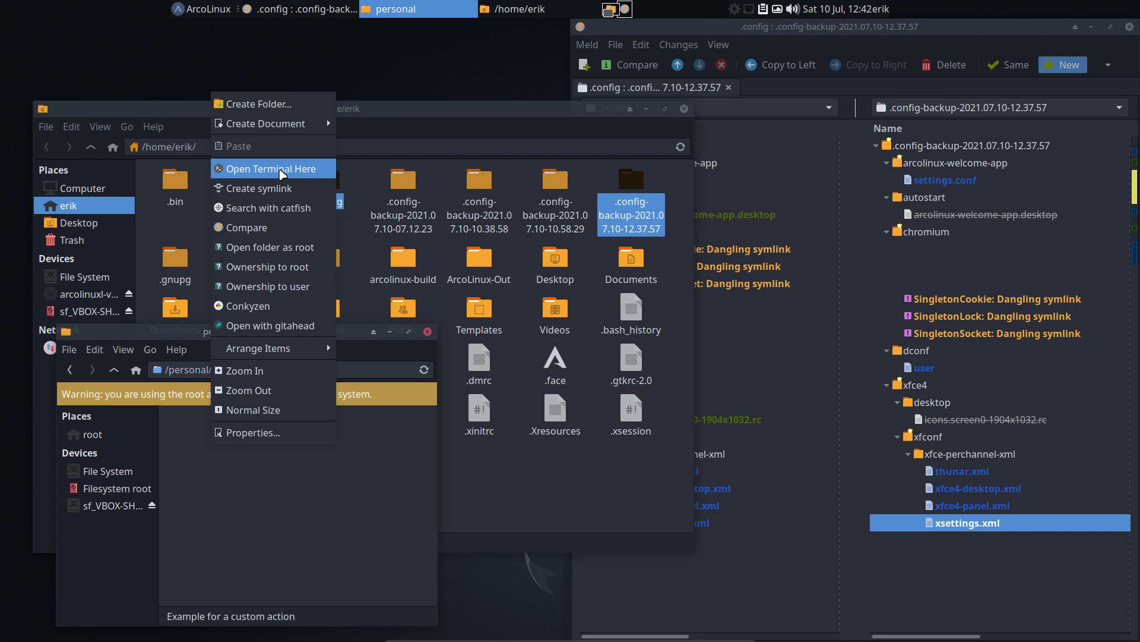
left_click(291, 106)
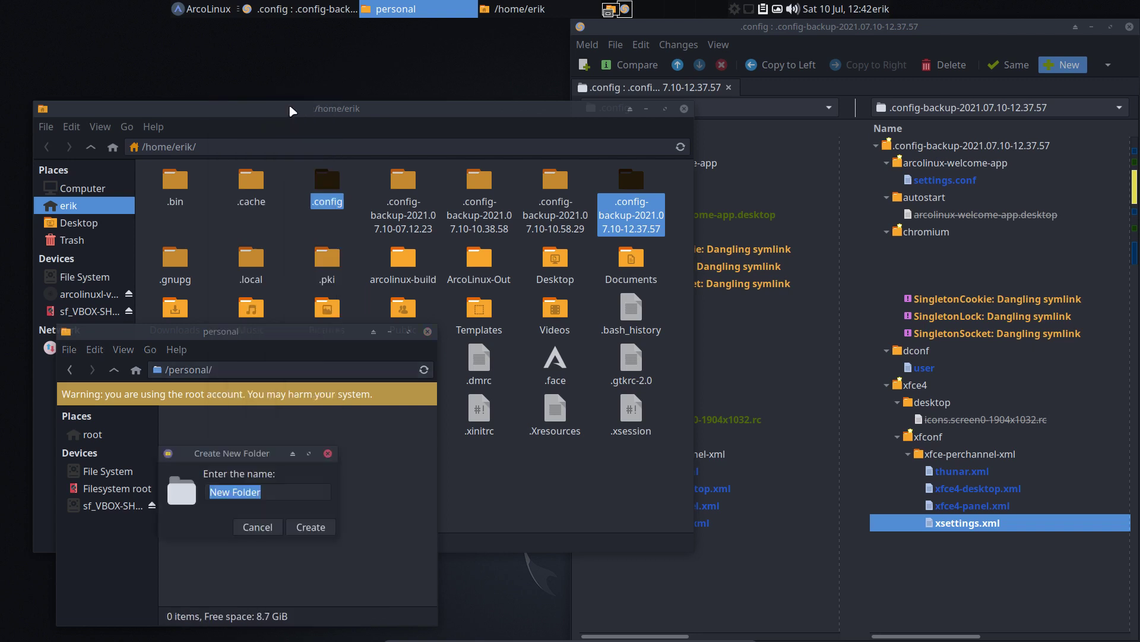
type(".config")
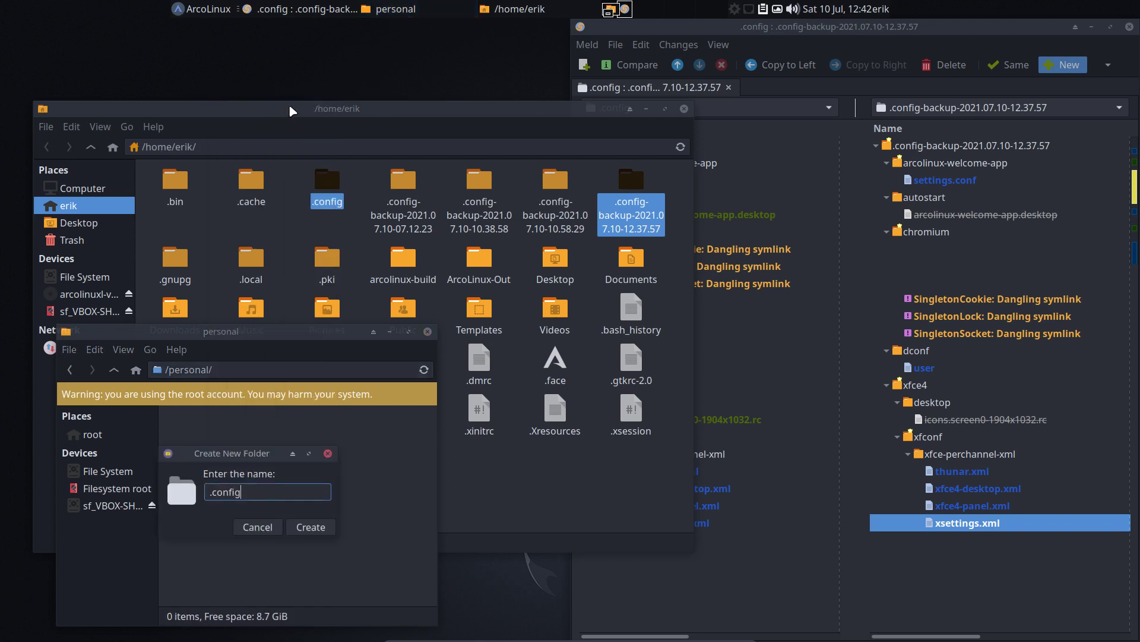
key("Return")
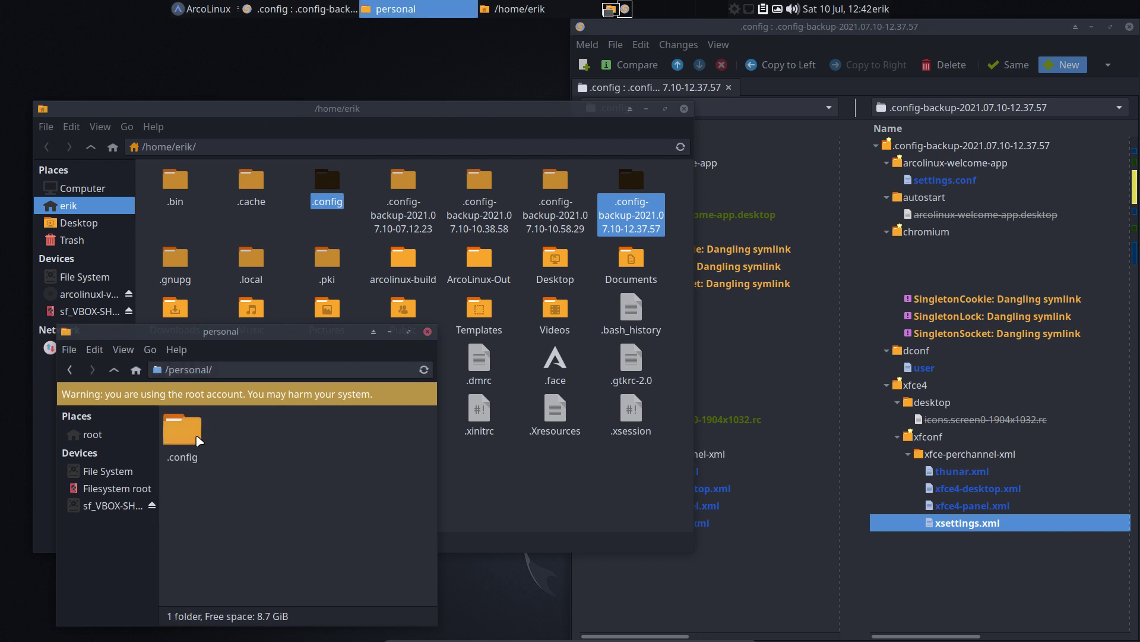
double_click(196, 439)
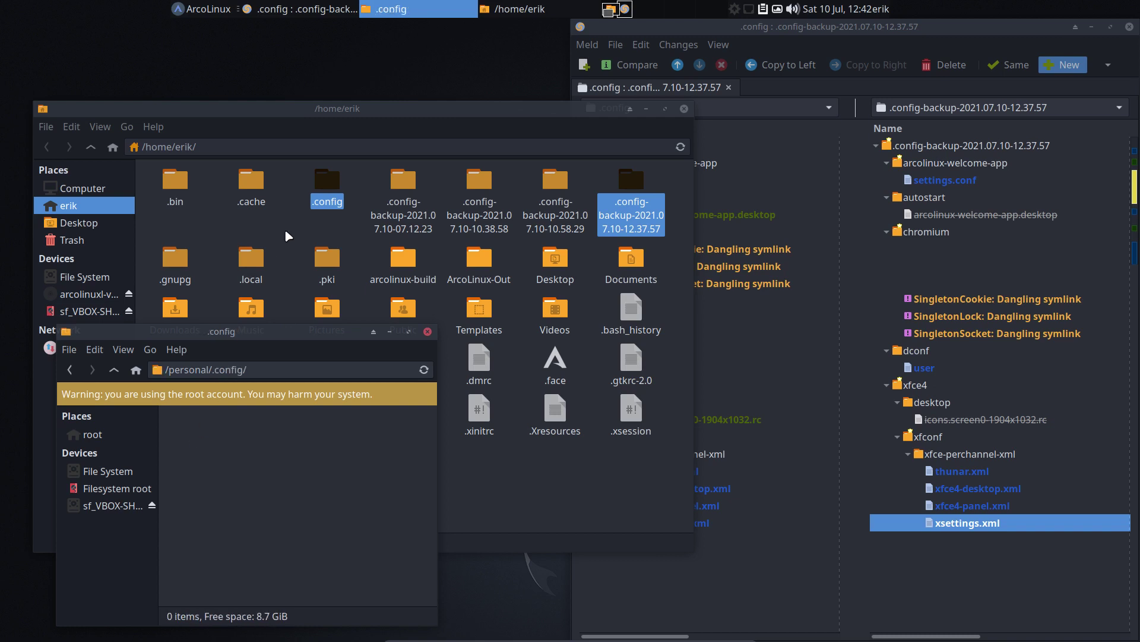
double_click(324, 190)
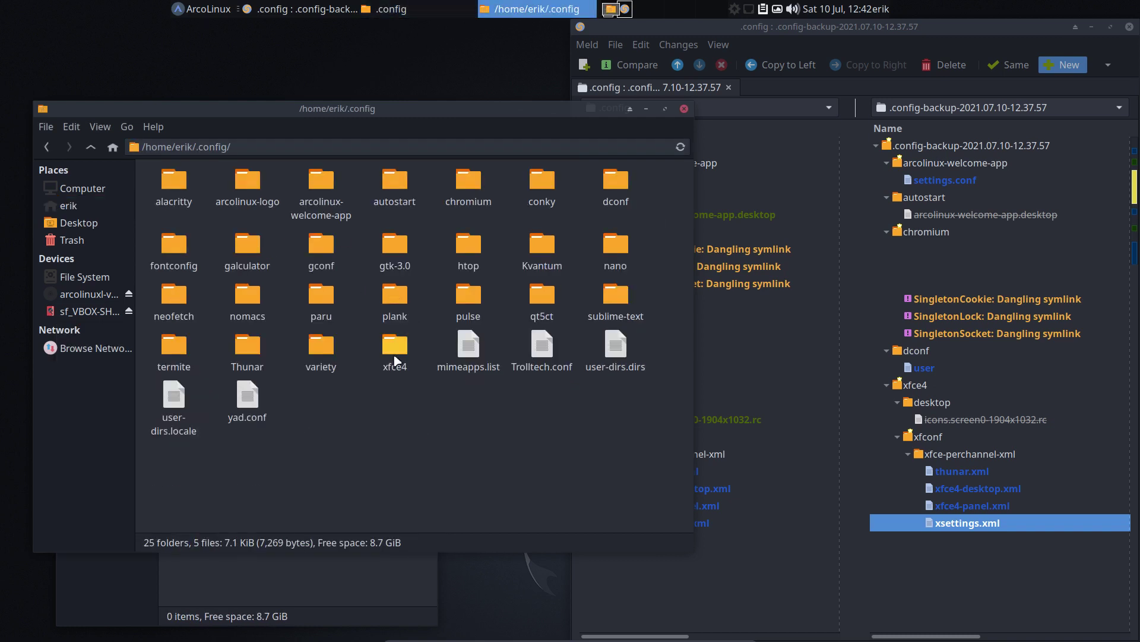
- Paste the home xfce4 settings folder into /personal/.config and open the copy
left_click(397, 356)
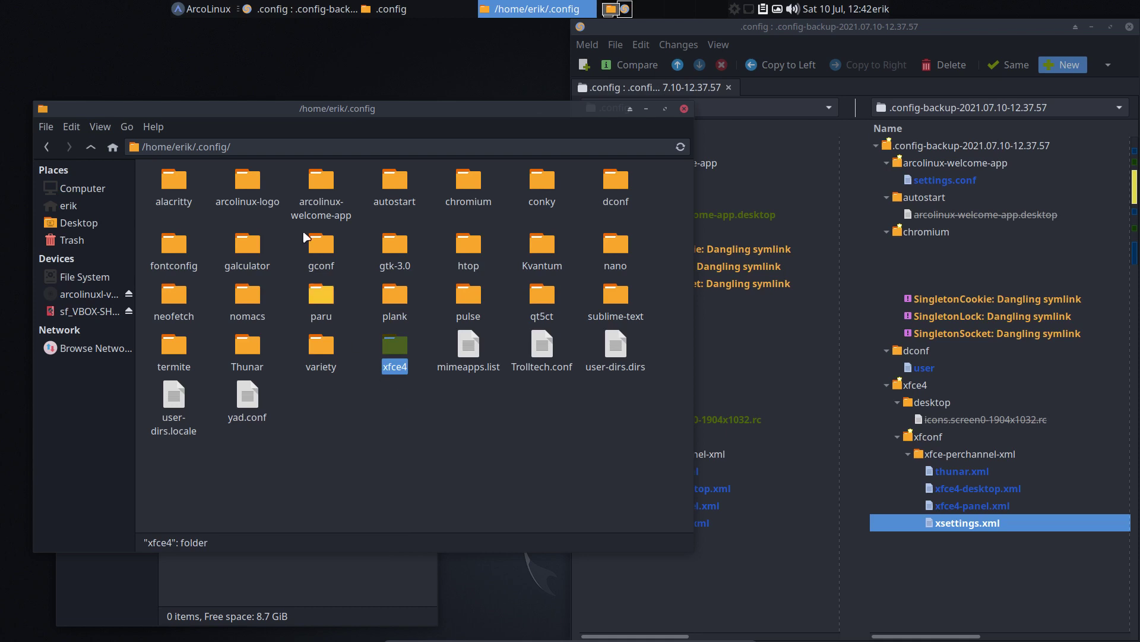
left_click(302, 569)
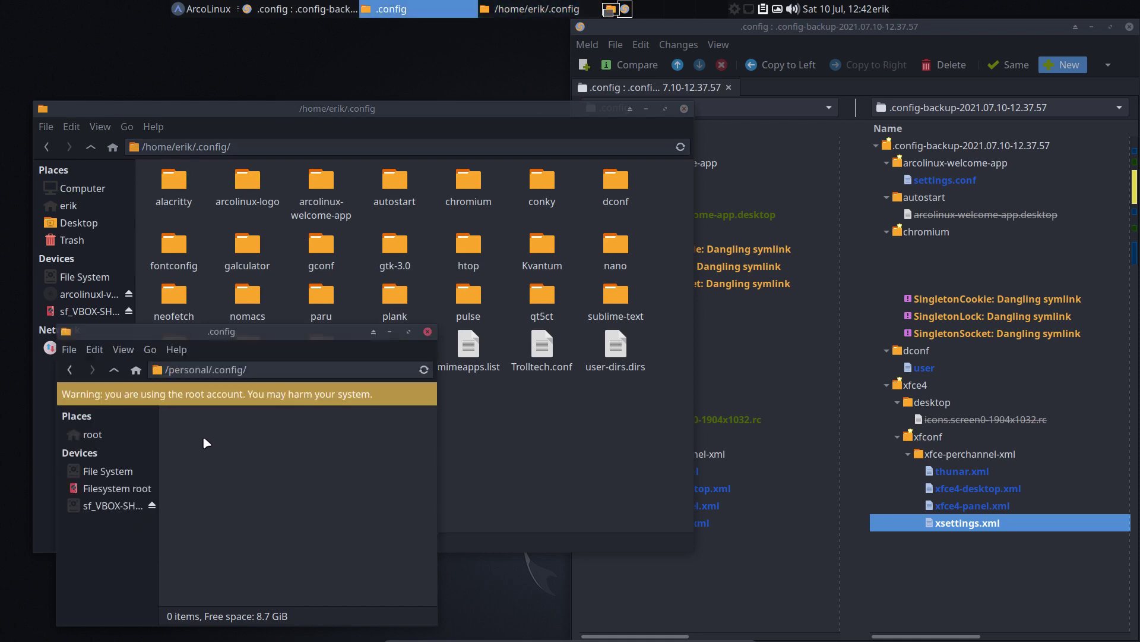
key("ctrl+v")
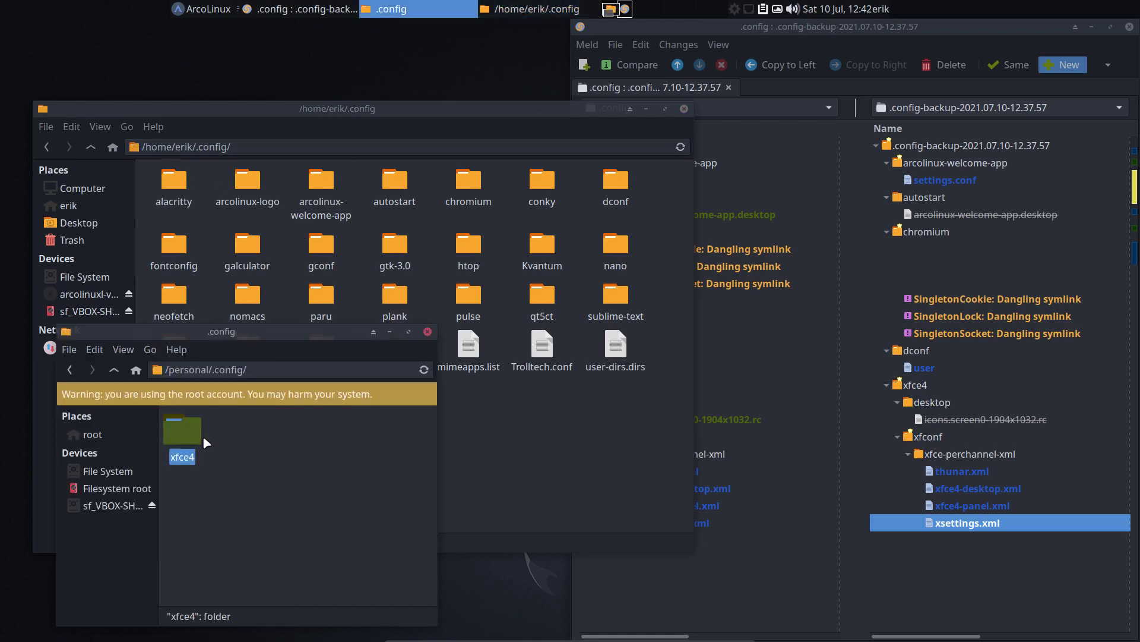
left_click(262, 455)
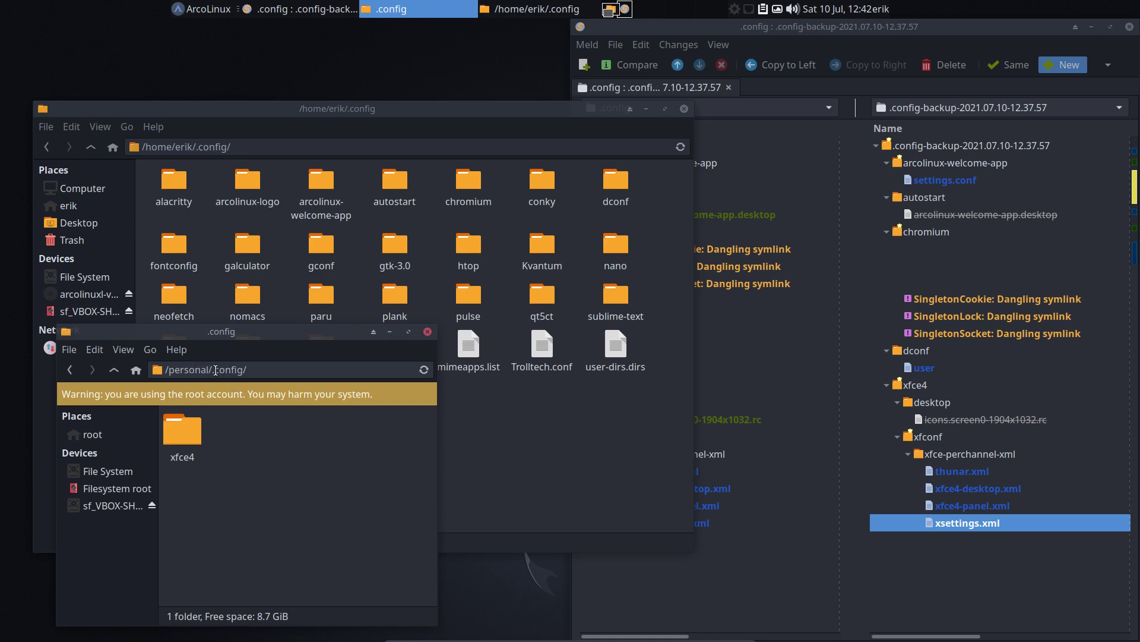
double_click(191, 437)
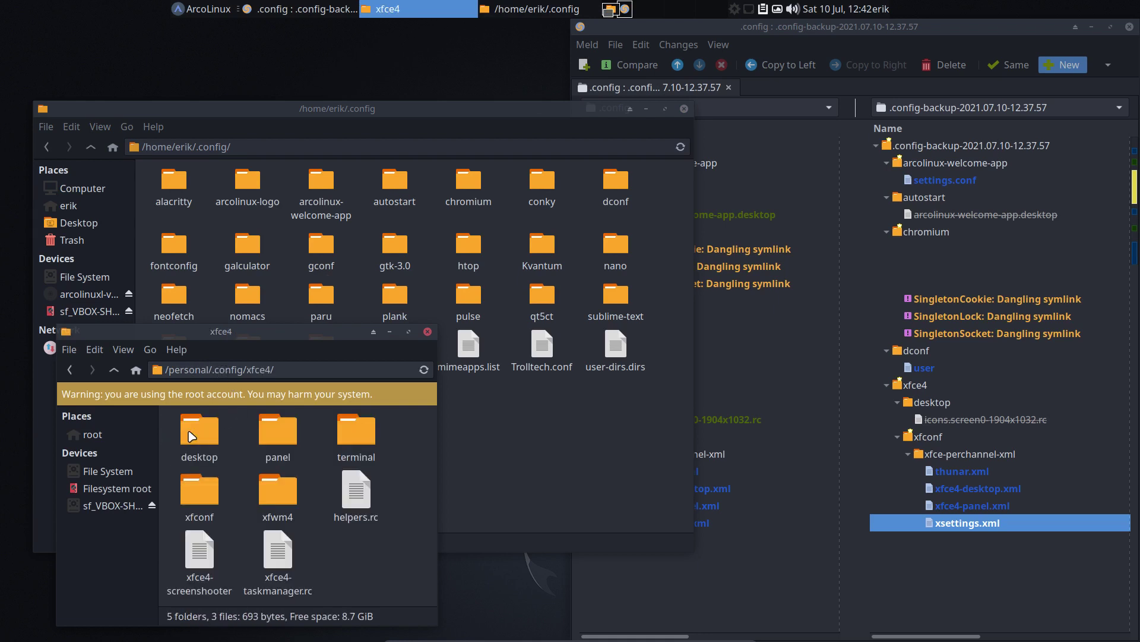
- Permanently delete the desktop, panel and terminal folders from the copied xfce4
left_click(192, 437)
key("shift+Delete")
left_click(314, 510)
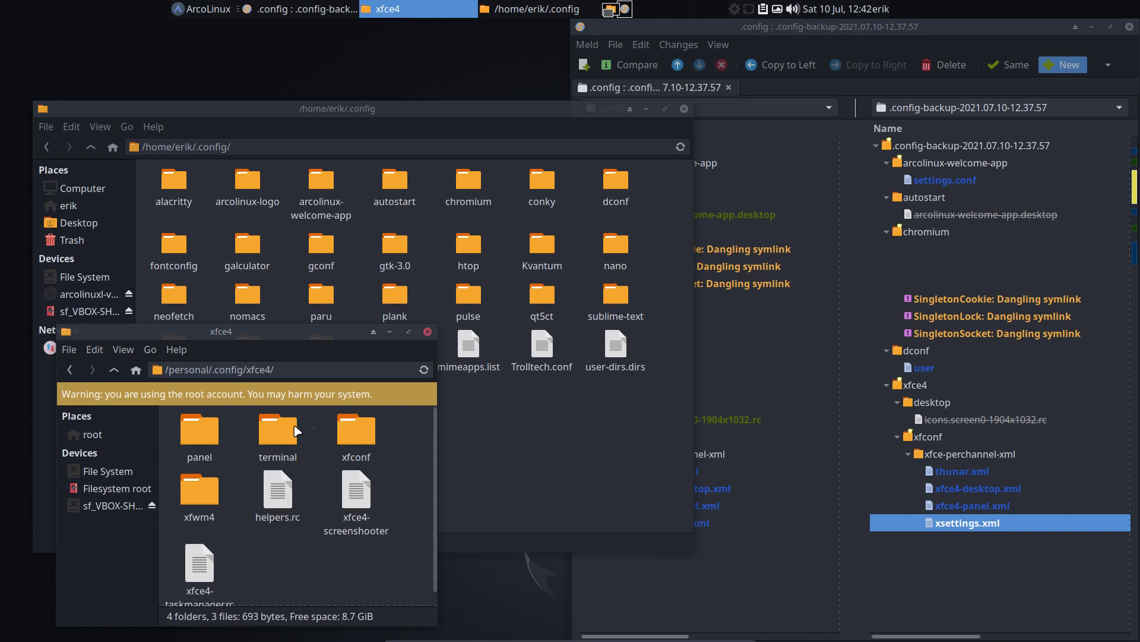
left_click_drag(287, 431, 184, 443)
key("shift+Delete")
left_click(330, 528)
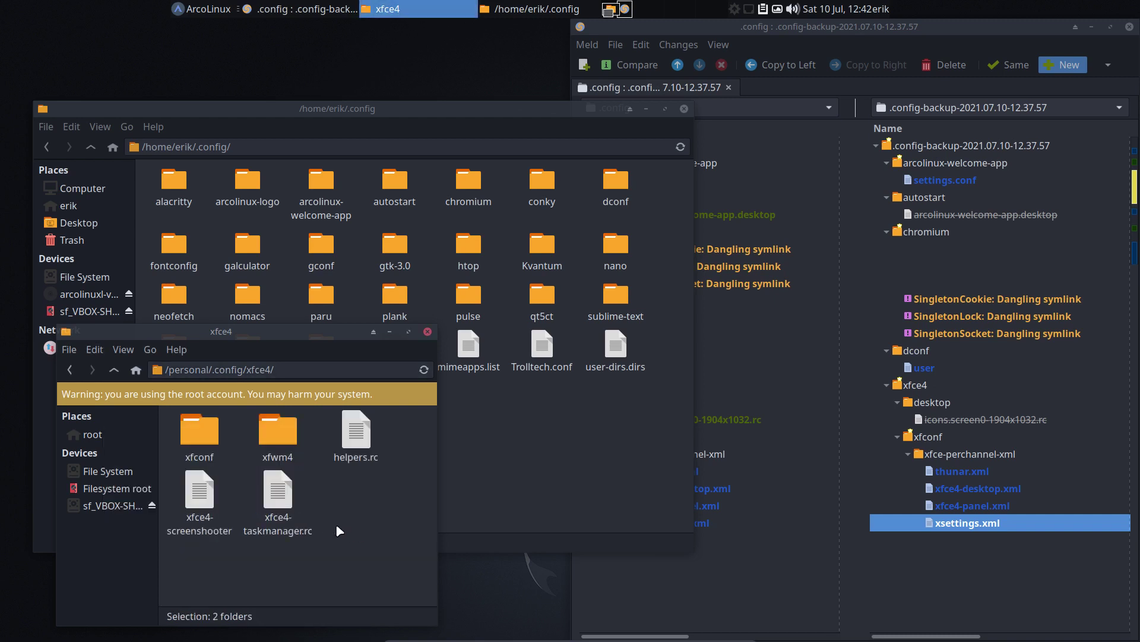
- Permanently delete xfce4-screenshooter, xfce4-taskmanager.rc, helpers.rc and the xfwm4 folder, leaving only xfconf
left_click_drag(193, 556, 297, 493)
key("shift+Delete")
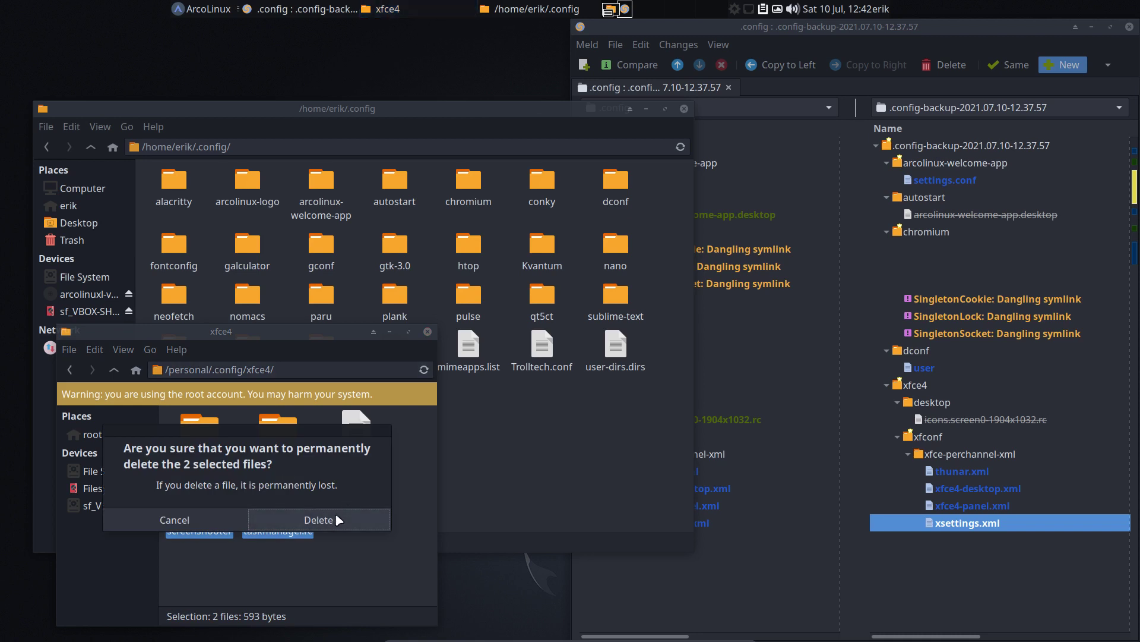
left_click(336, 520)
left_click(356, 431)
key("shift+Delete")
left_click(323, 520)
left_click(277, 433)
key("shift+Delete")
left_click(321, 520)
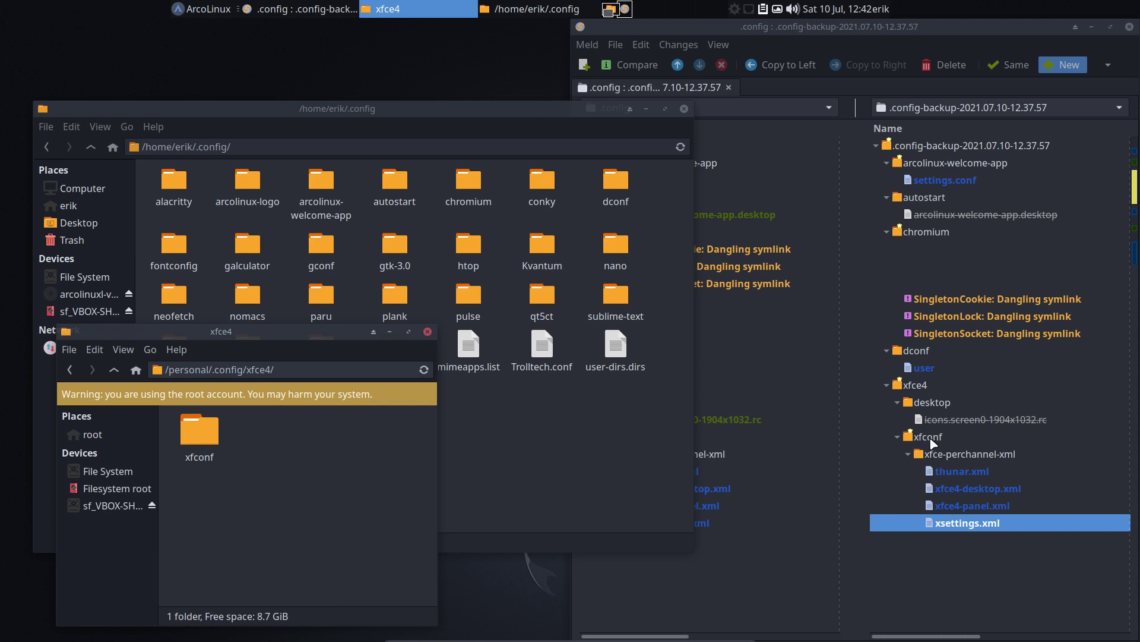
- Open xfconf/xfce-perchannel-xml and snap that window to the left half of the screen
double_click(200, 431)
double_click(202, 433)
left_click(203, 435)
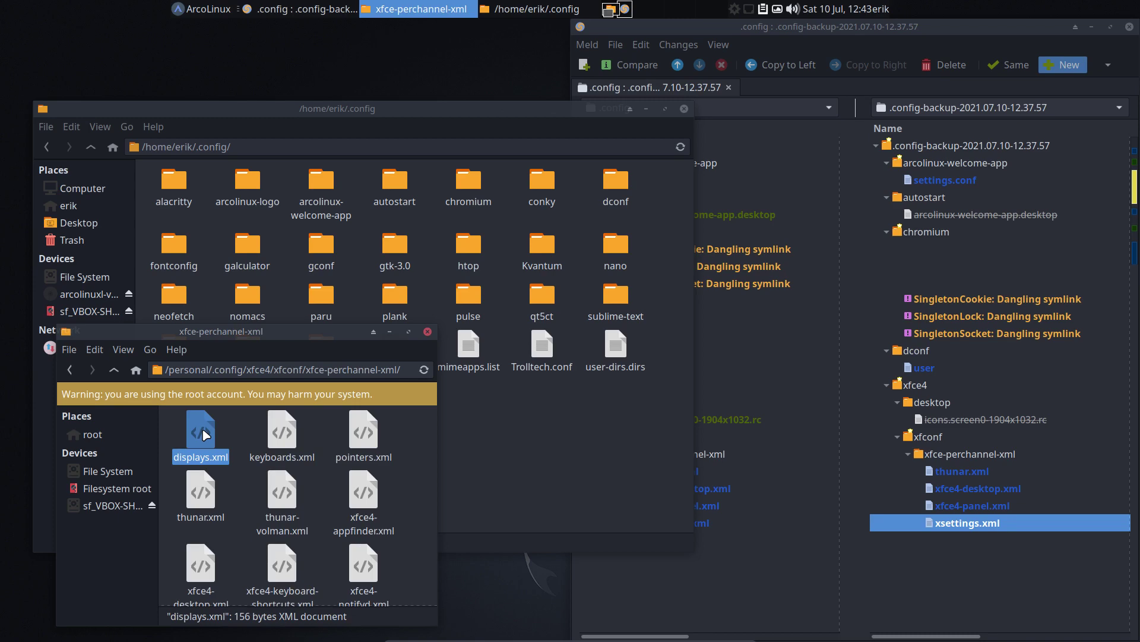
left_click_drag(380, 331, 2, 352)
left_click(271, 354)
- Permanently delete the 13 other XML files, keeping xsettings.xml, xfce4-panel.xml and xfce4-desktop.xml
key("ctrl+a")
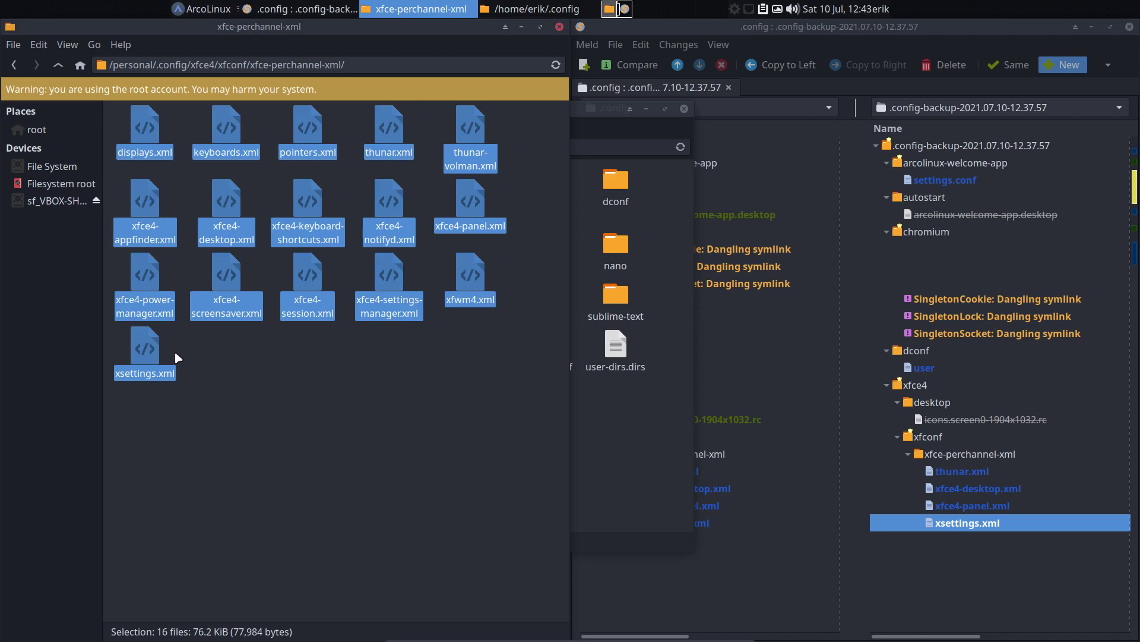
left_click(149, 350, "ctrl")
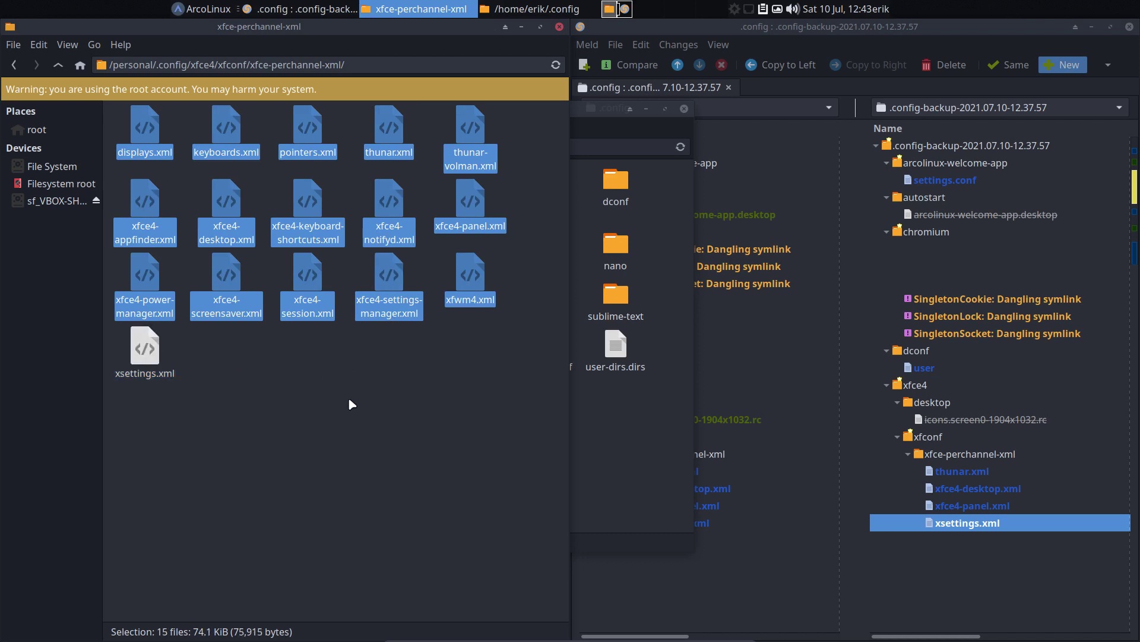
left_click(470, 202, "ctrl")
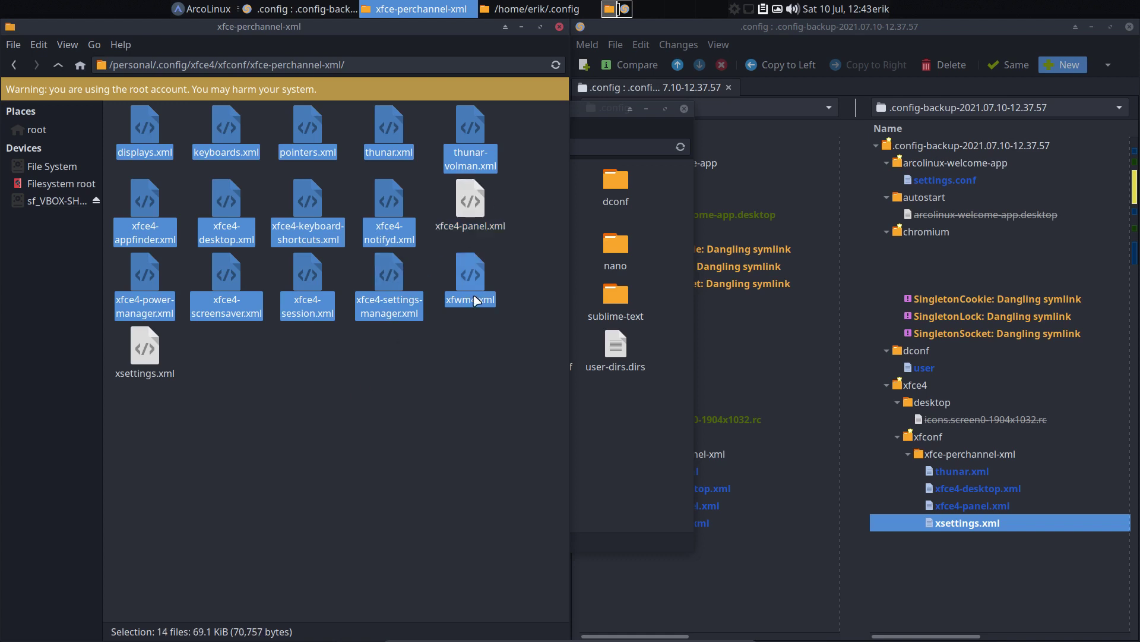
left_click(225, 205, "ctrl")
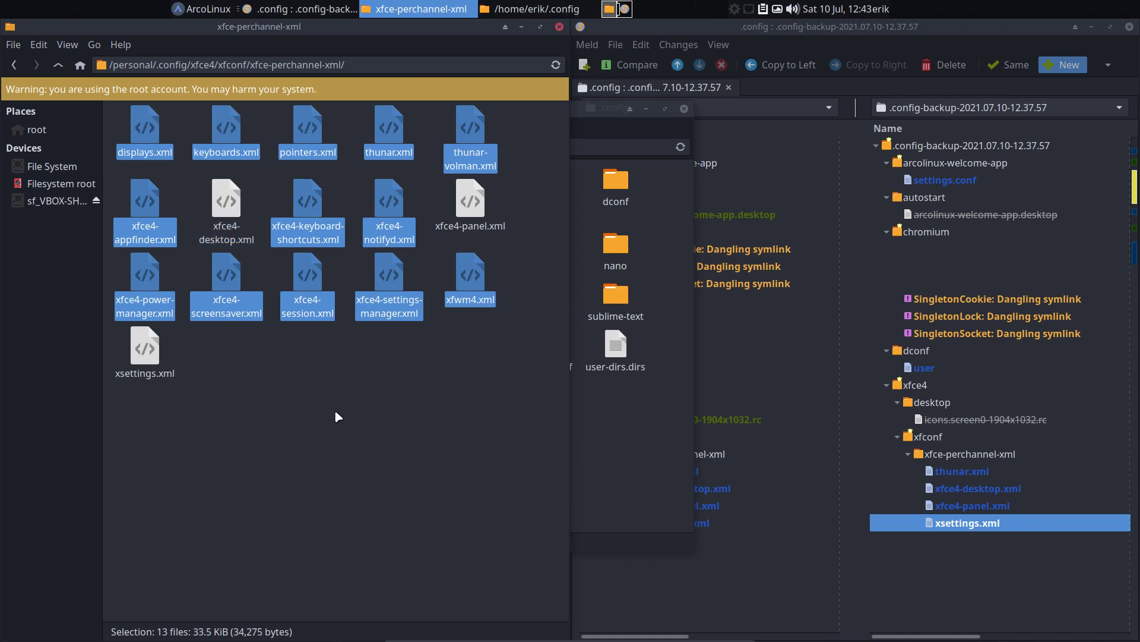
key("shift+Delete")
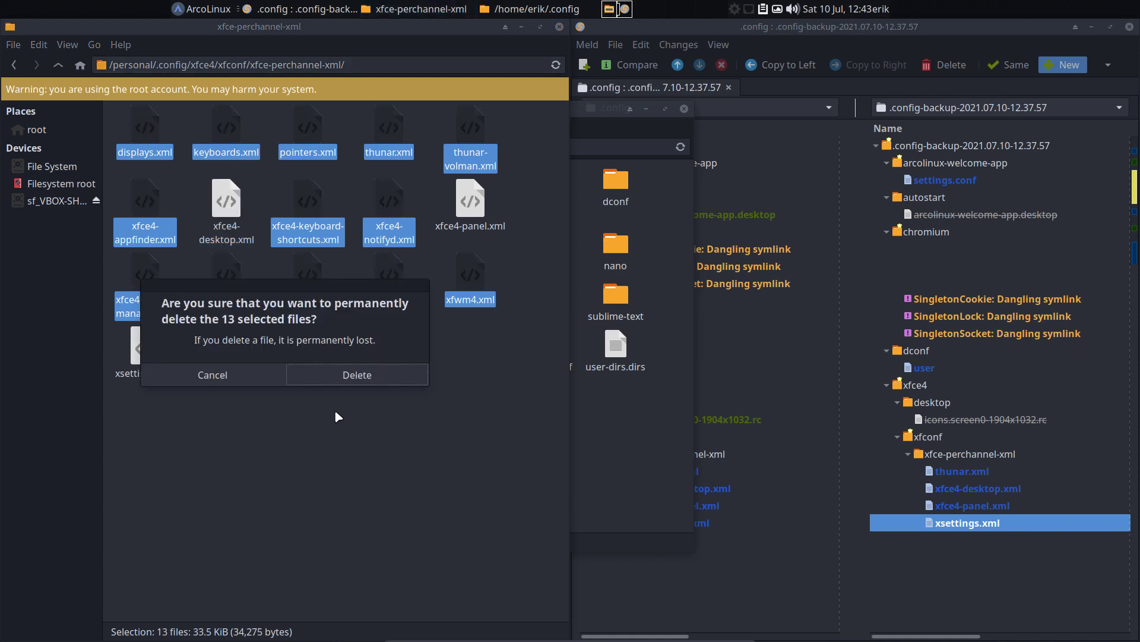
left_click(355, 378)
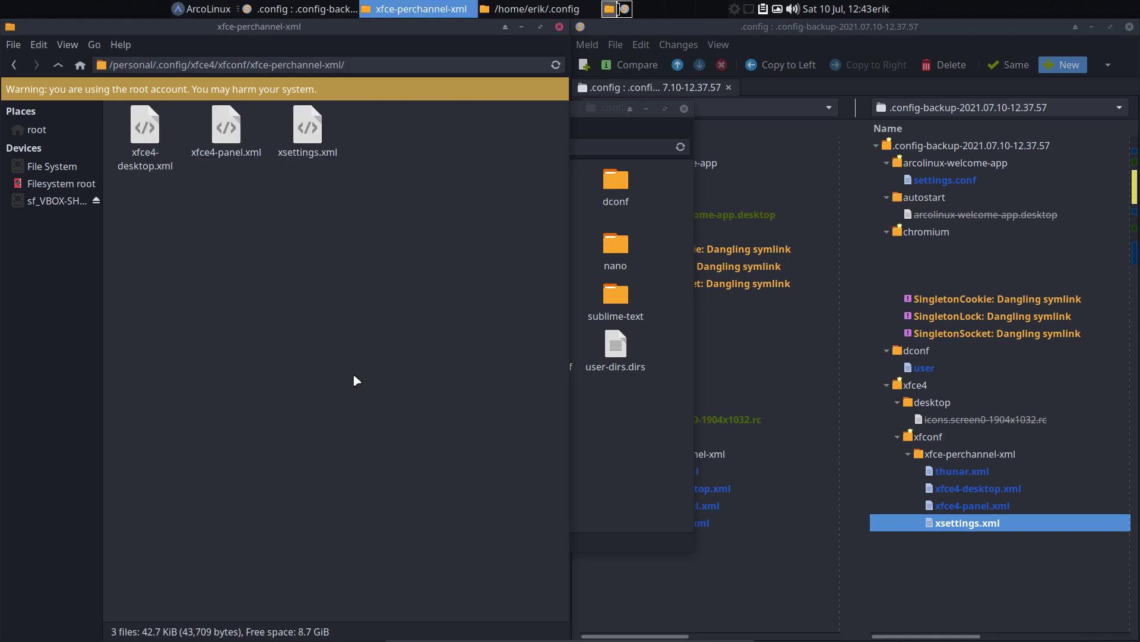
- Open xfce4-desktop.xml maximized, copy the koi-fishes-1920x1080.png file name and enlarge the text
double_click(145, 131)
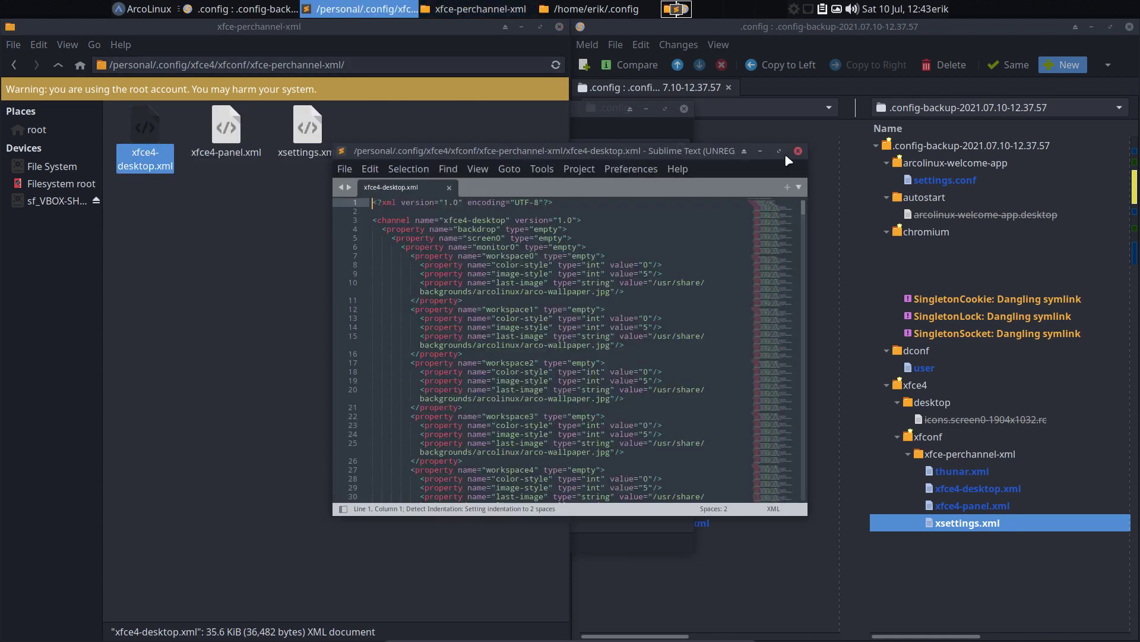
left_click(779, 151)
key("ctrl+f")
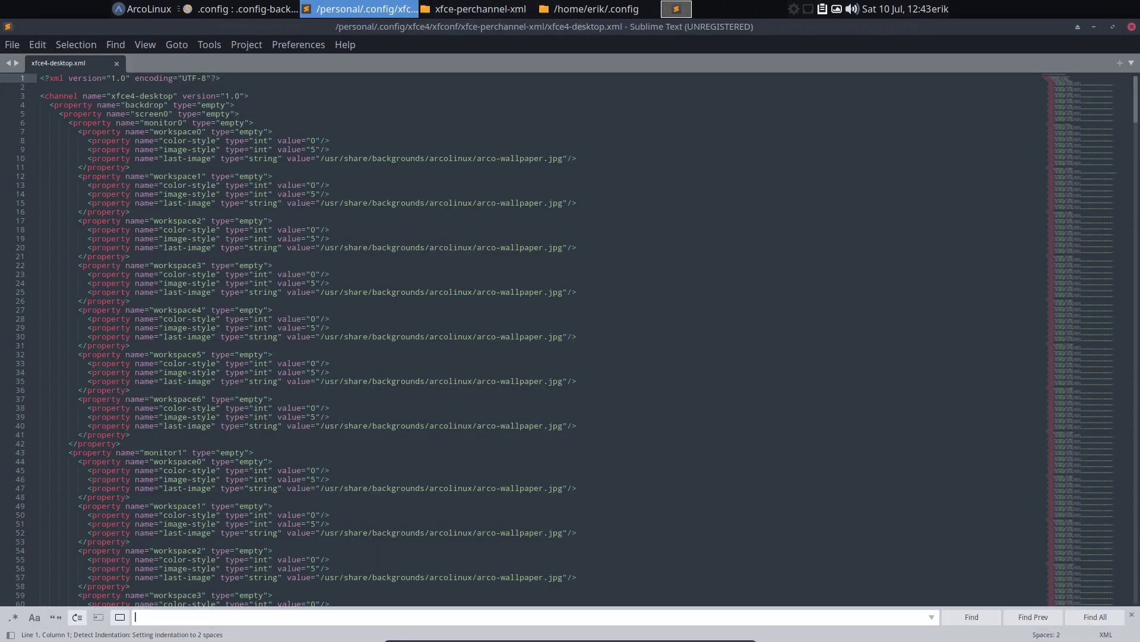
type("fish")
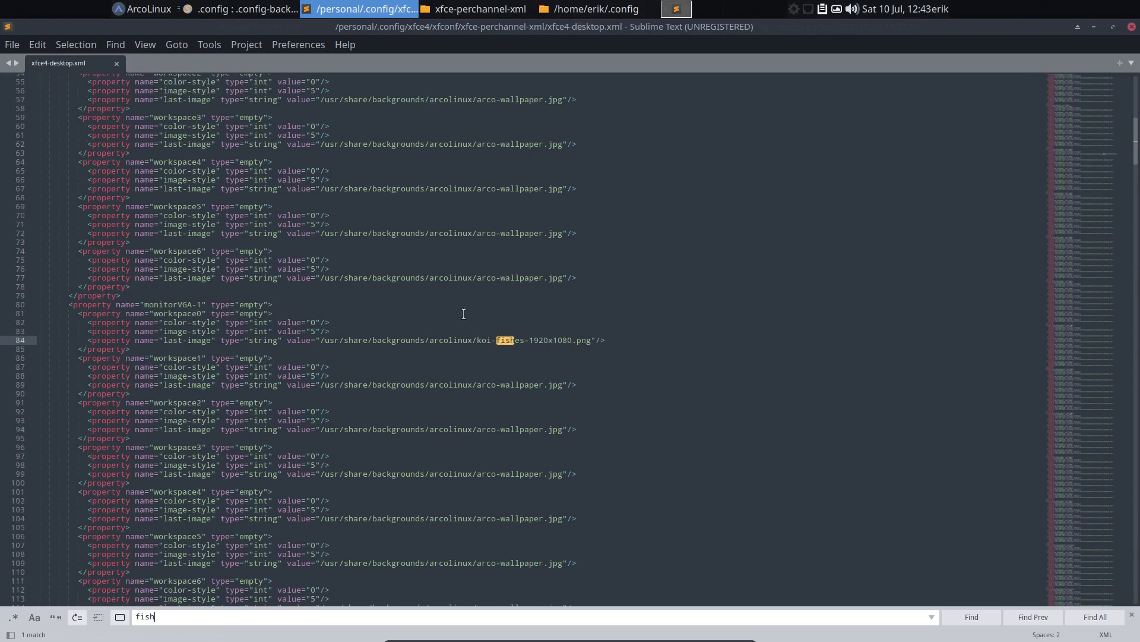
left_click(478, 341)
left_click_drag(481, 340, 592, 341)
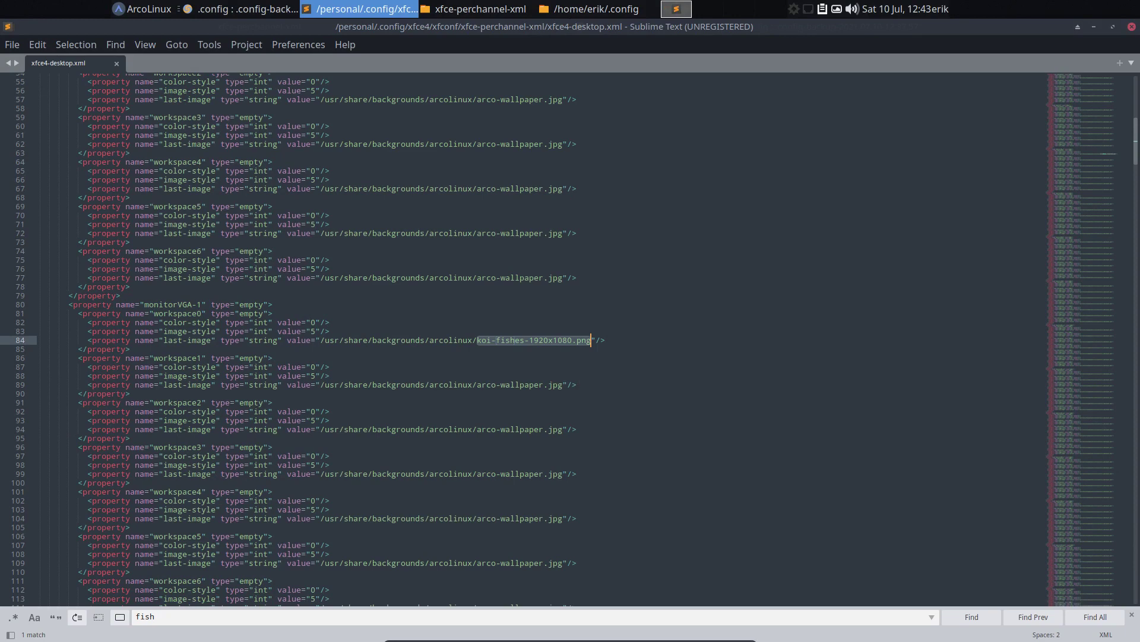
key("ctrl+c")
key("ctrl+plus")
key("ctrl+plus")
key("ctrl+plus")
key("ctrl+plus")
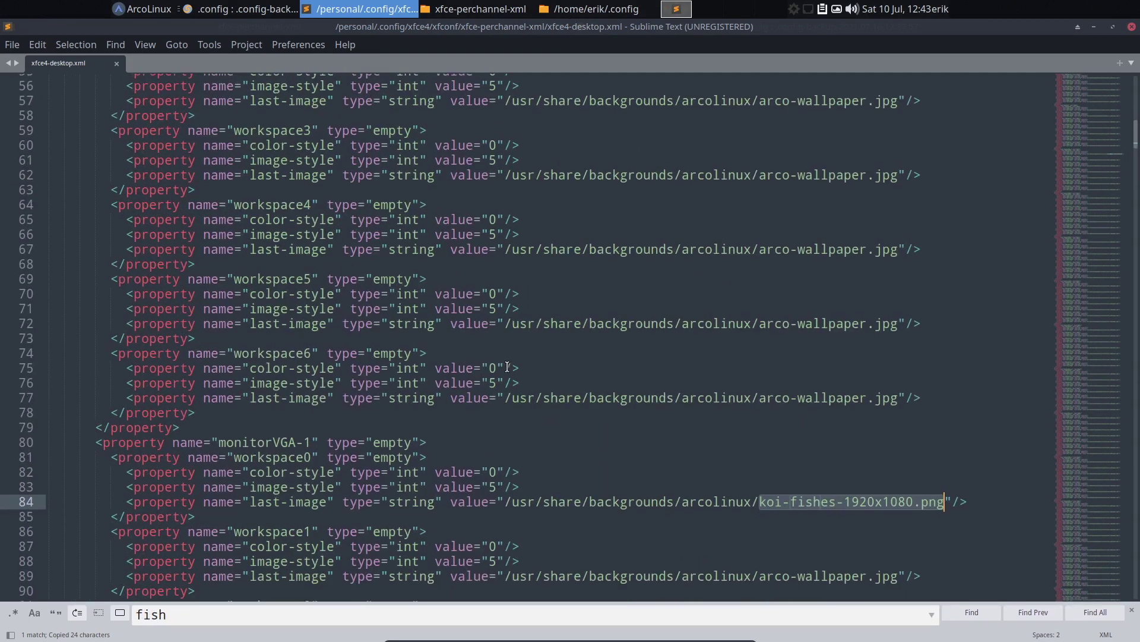
key("ctrl+plus")
- Set up Find and Replace: find arco-wallpaper.jpg, replace with koi-fishes-1920x1080.png
key("ctrl+h")
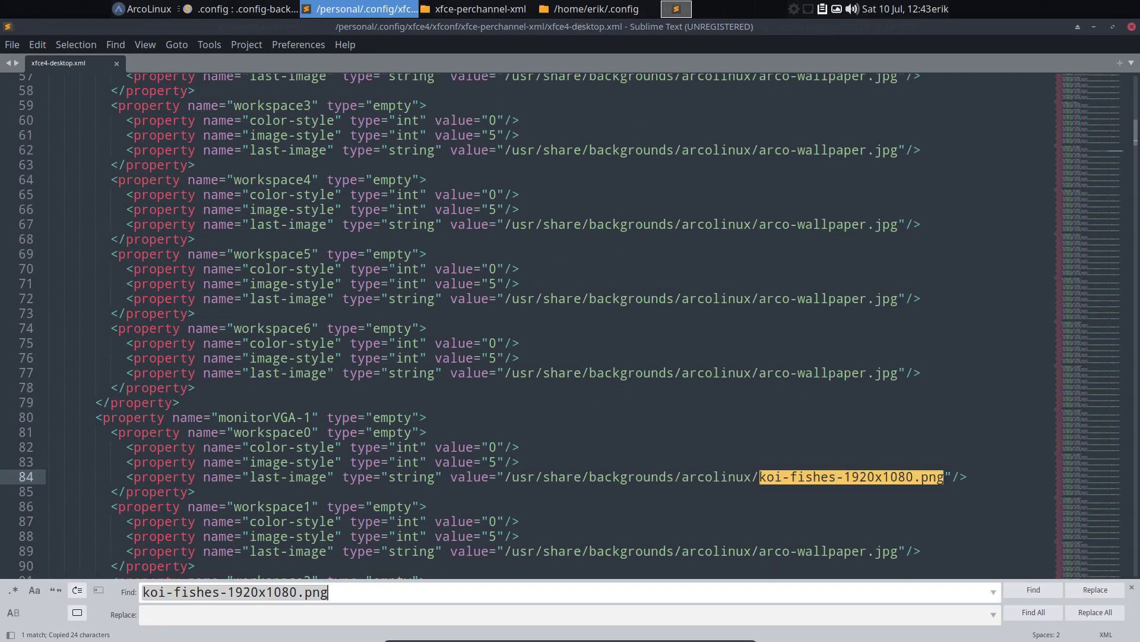
left_click(225, 619)
key("ctrl+v")
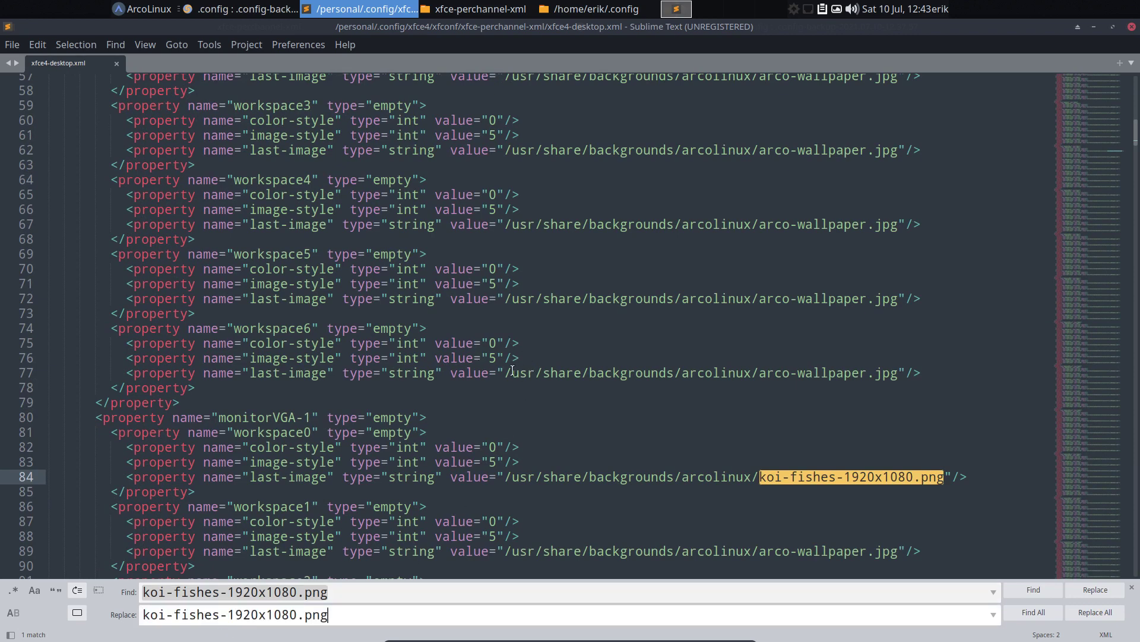
left_click_drag(505, 373, 898, 374)
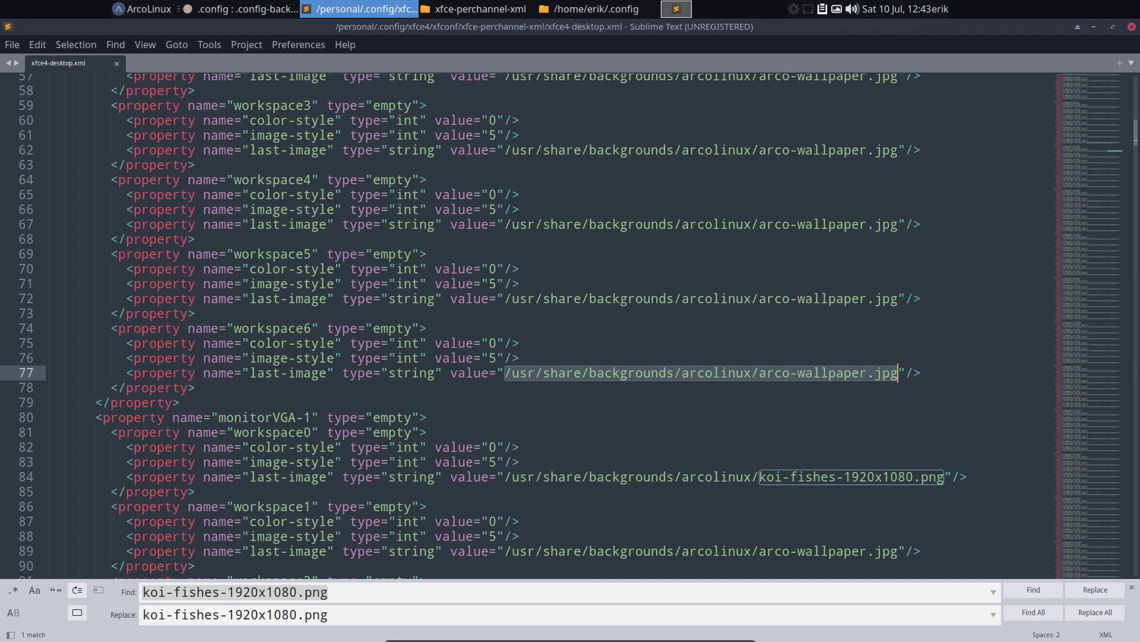
key("ctrl+c")
left_click(331, 596)
left_click_drag(341, 588, 137, 592)
key("ctrl+v")
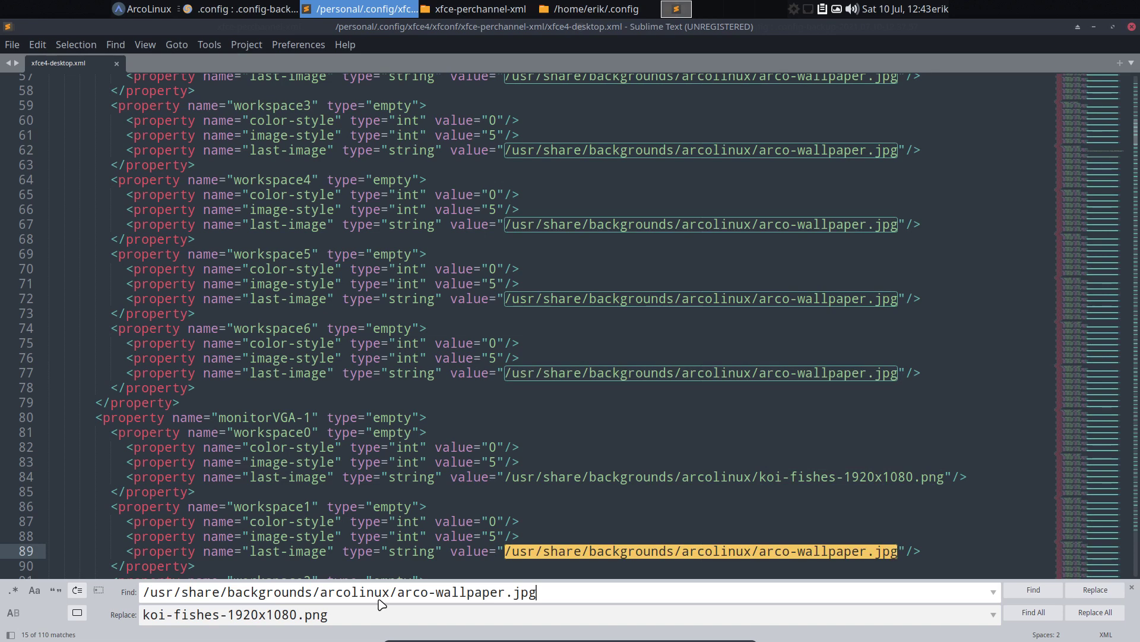
left_click_drag(320, 591, 129, 591)
key("BackSpace")
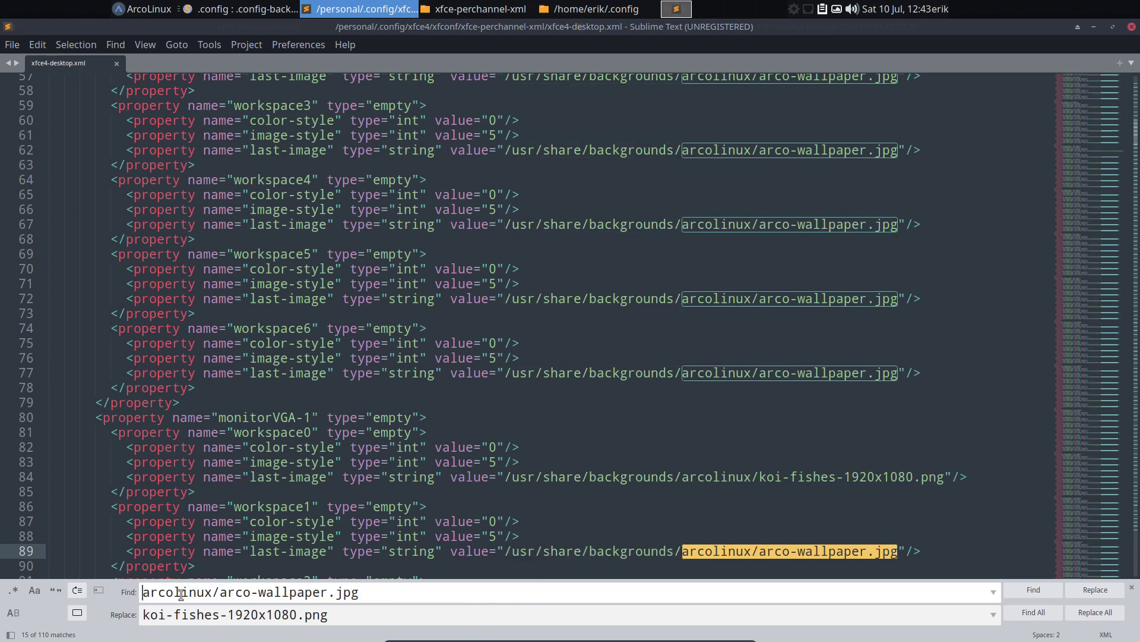
left_click_drag(219, 592, 62, 591)
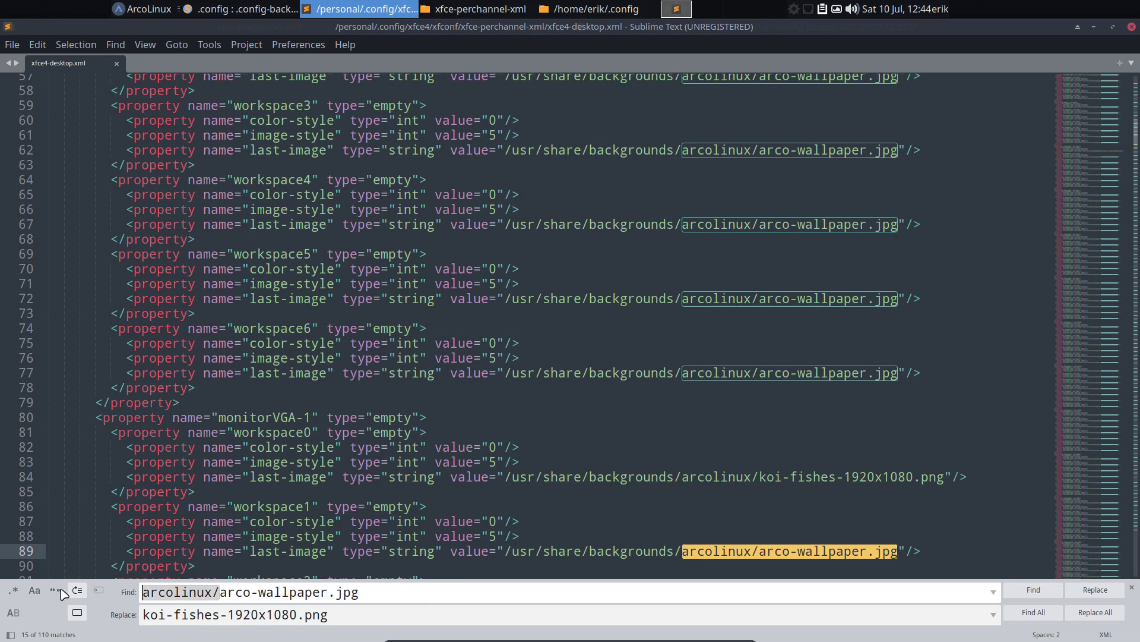
key("BackSpace")
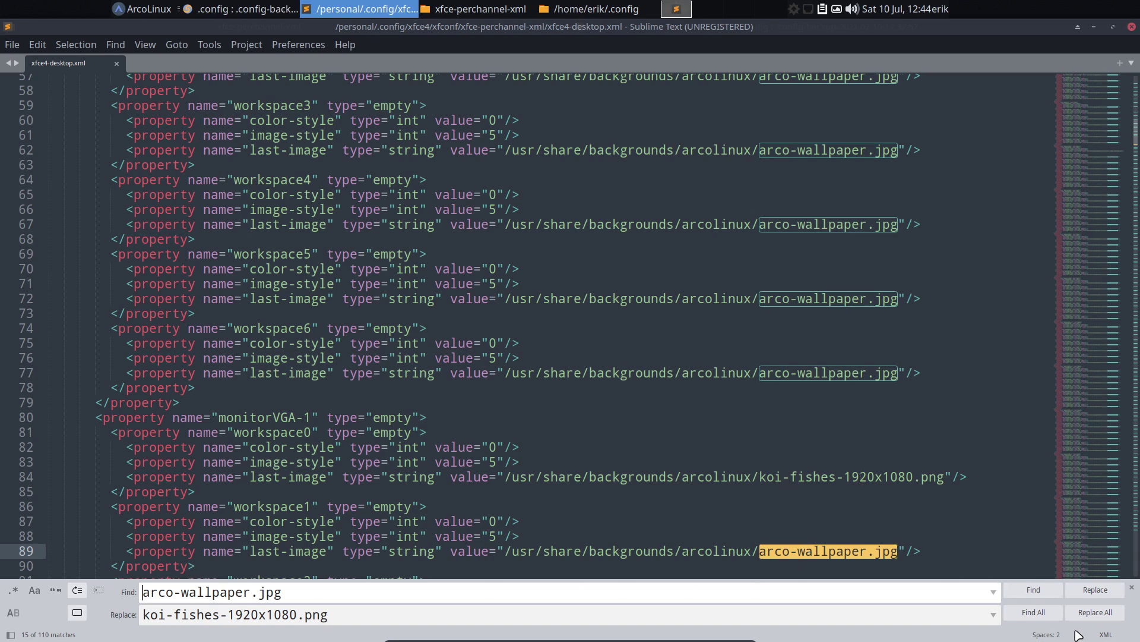
- Replace all 110 occurrences, check the results and save xfce4-desktop.xml
left_click(1099, 612)
scroll(848, 170, "up", 15)
scroll(848, 170, "down", 3)
scroll(848, 170, "down", 20)
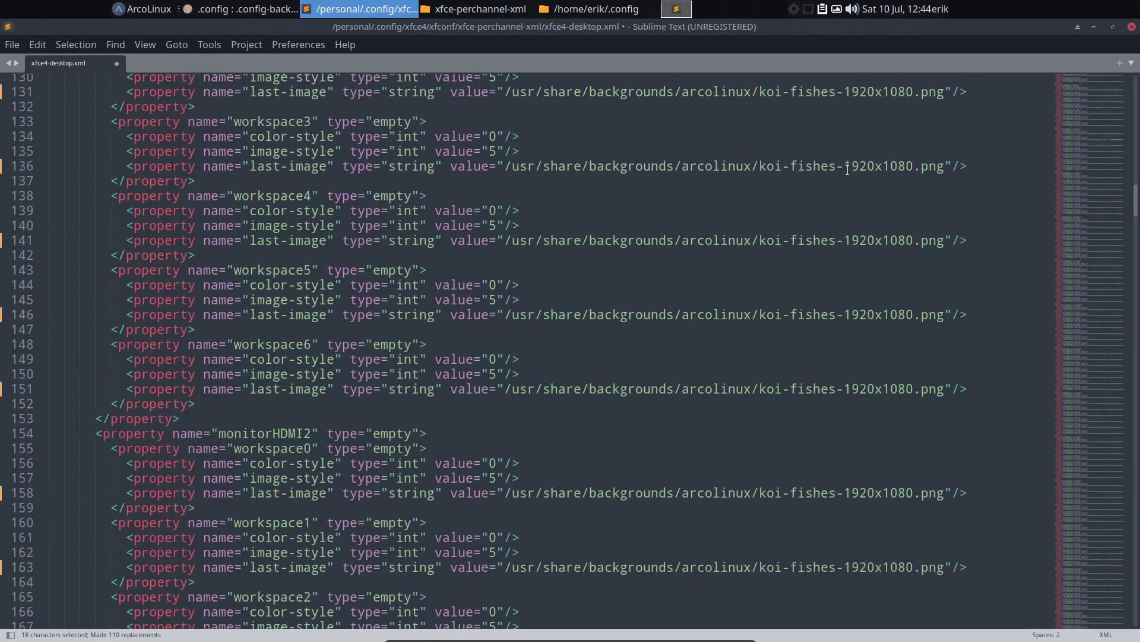
scroll(847, 170, "down", 20)
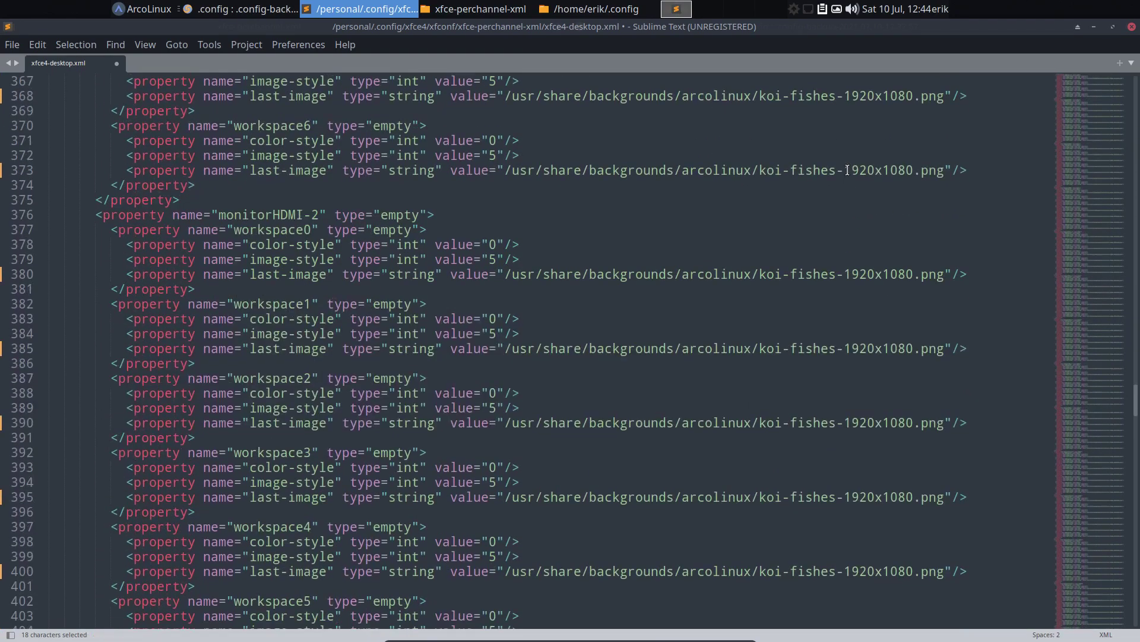
key("ctrl+s")
- Close the editor, inspect the home .config dconf folder and select it for copying
left_click(1131, 27)
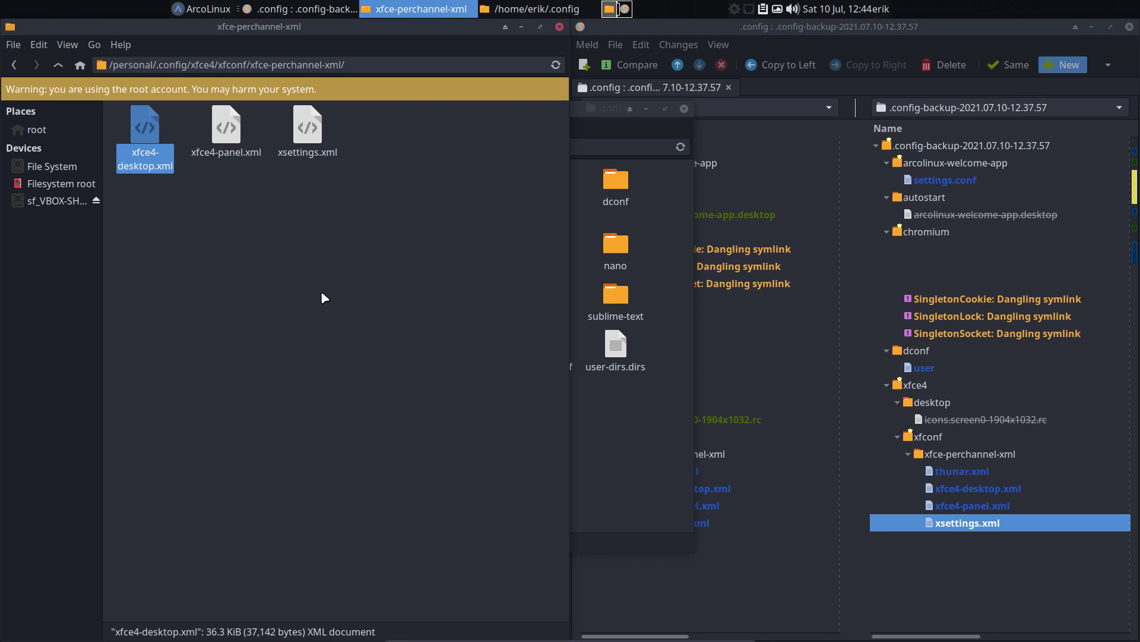
left_click(609, 120)
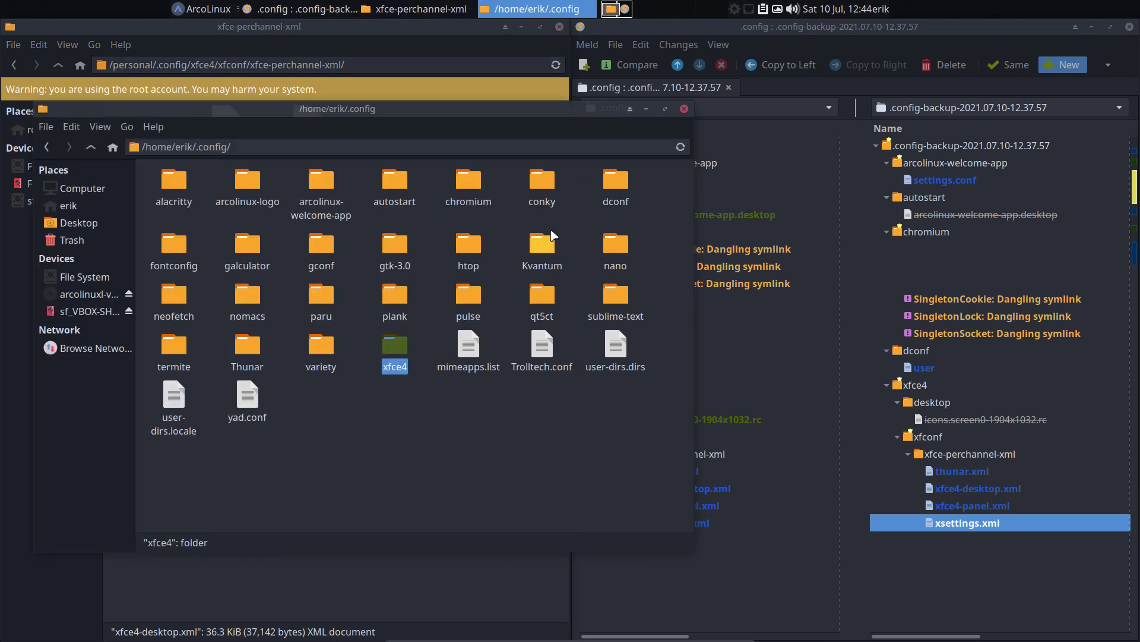
left_click(617, 184)
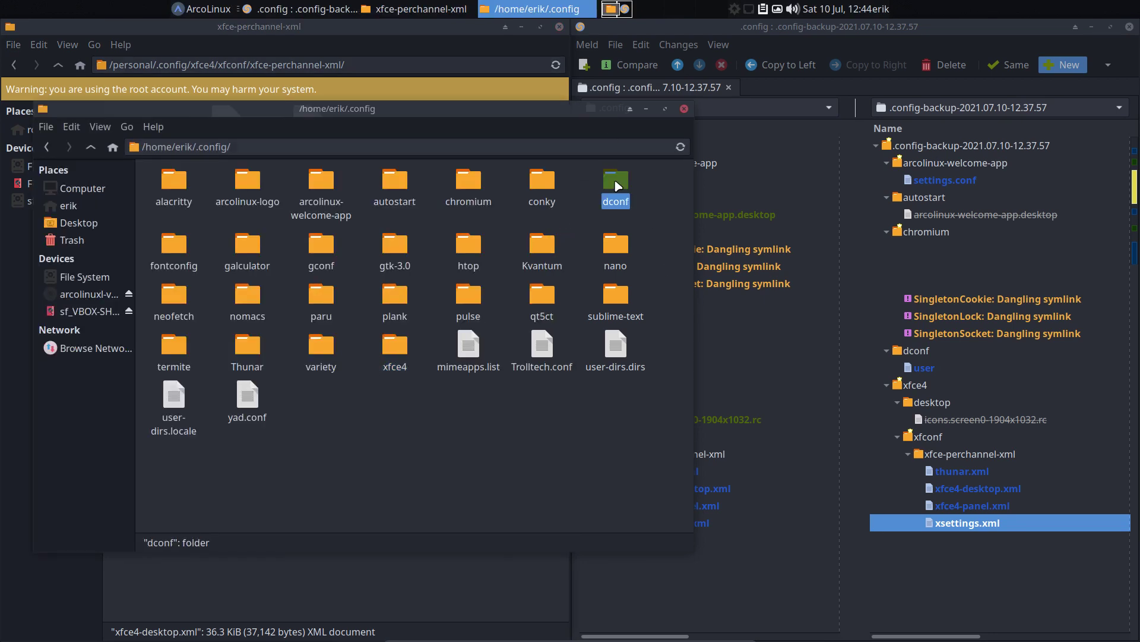
double_click(616, 183)
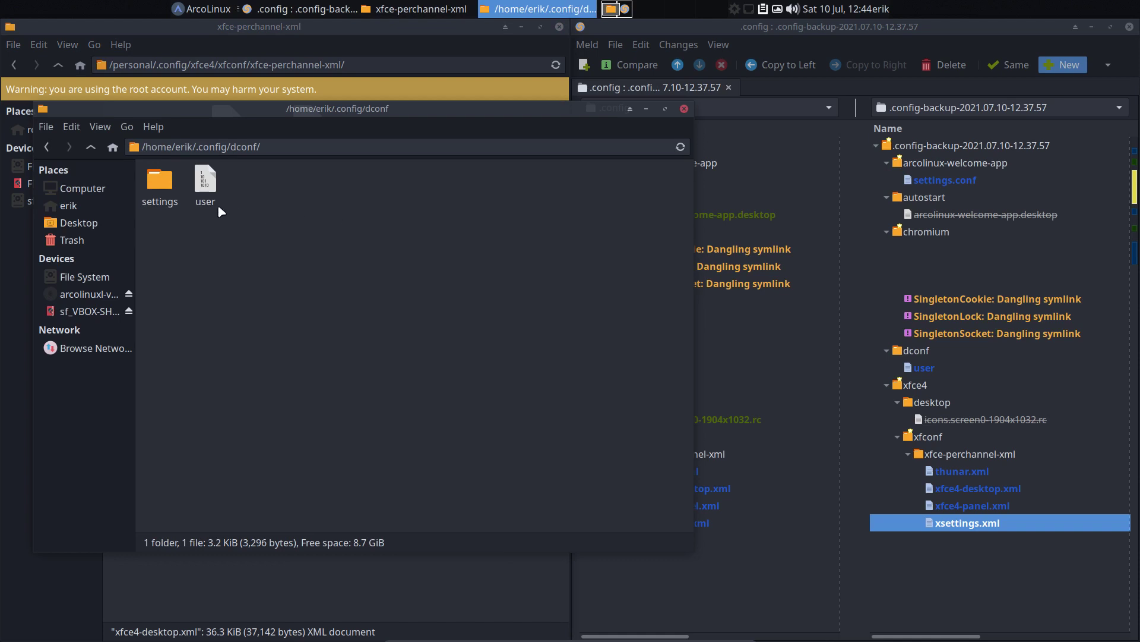
left_click(205, 189)
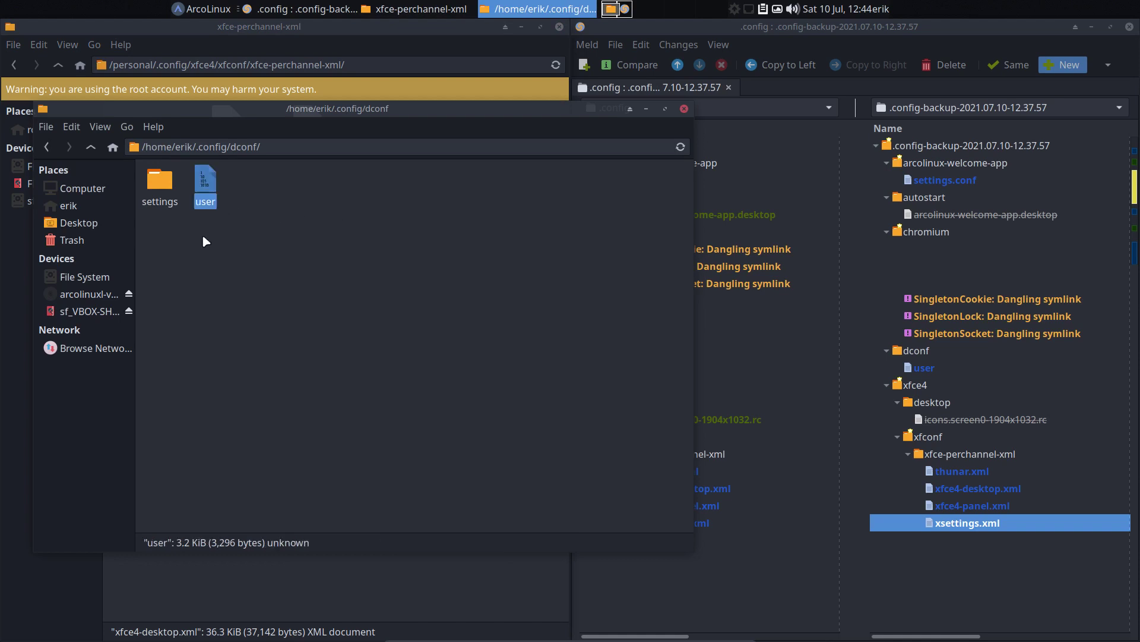
left_click(91, 148)
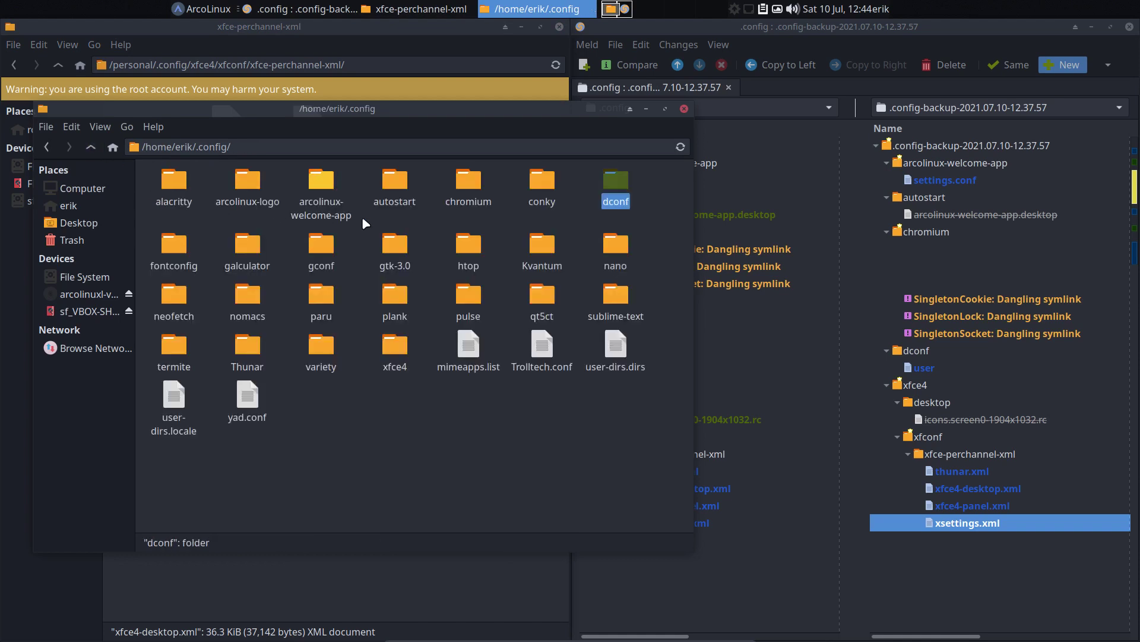
left_click(622, 183)
- Navigate the root window up to /personal/.config and paste the dconf folder there
left_click(285, 59)
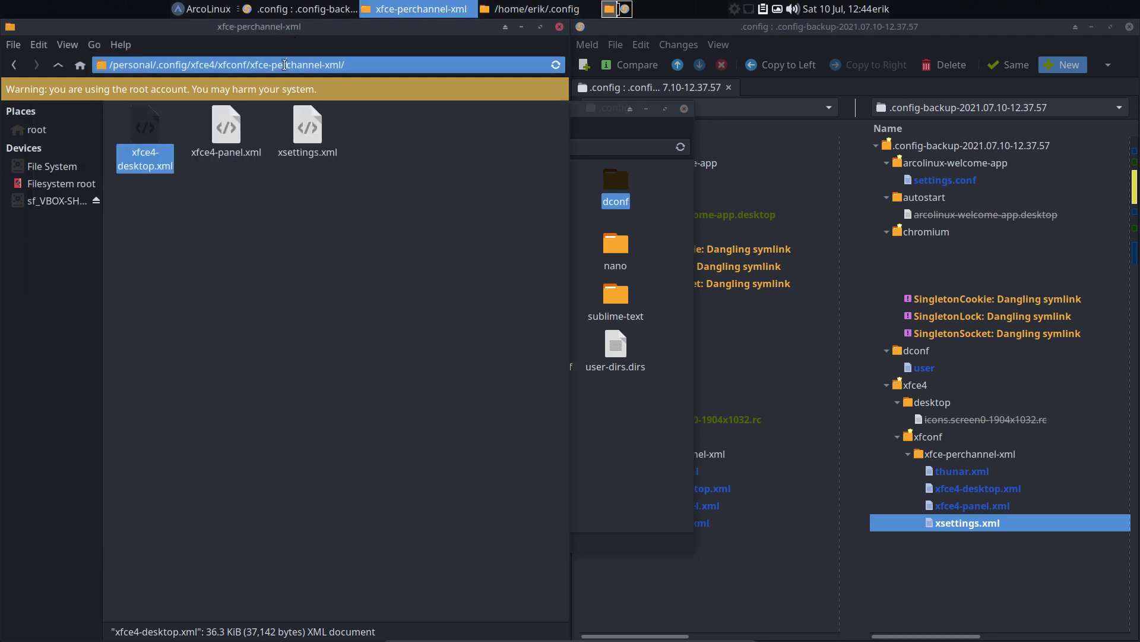
left_click(267, 269)
left_click(59, 66)
left_click(59, 66)
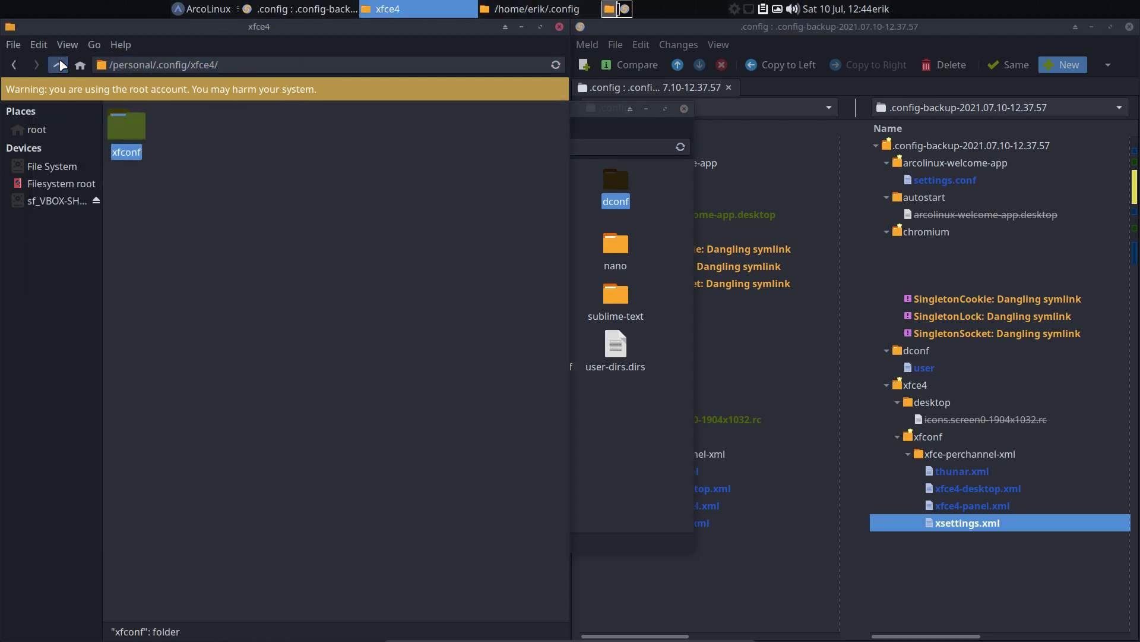
left_click(60, 65)
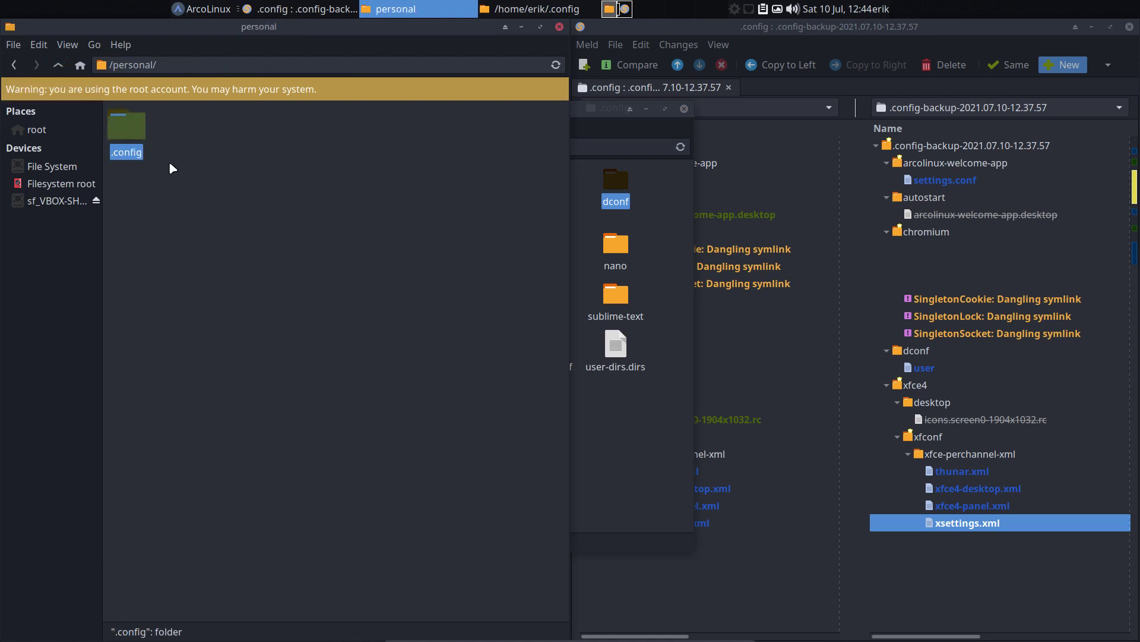
left_click(183, 205)
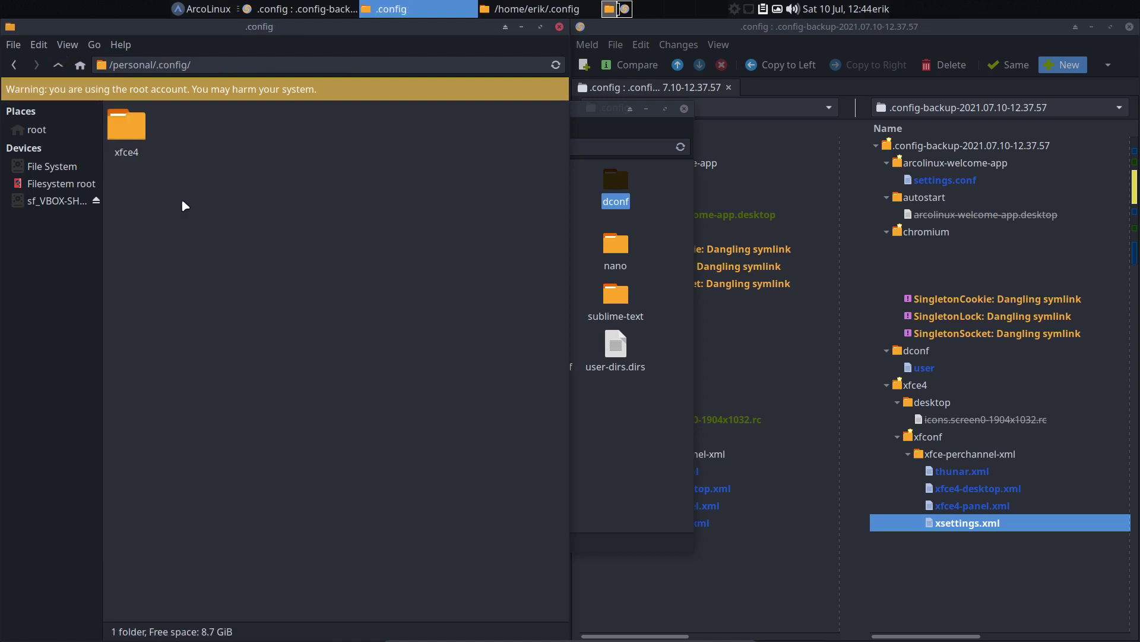
key("ctrl+v")
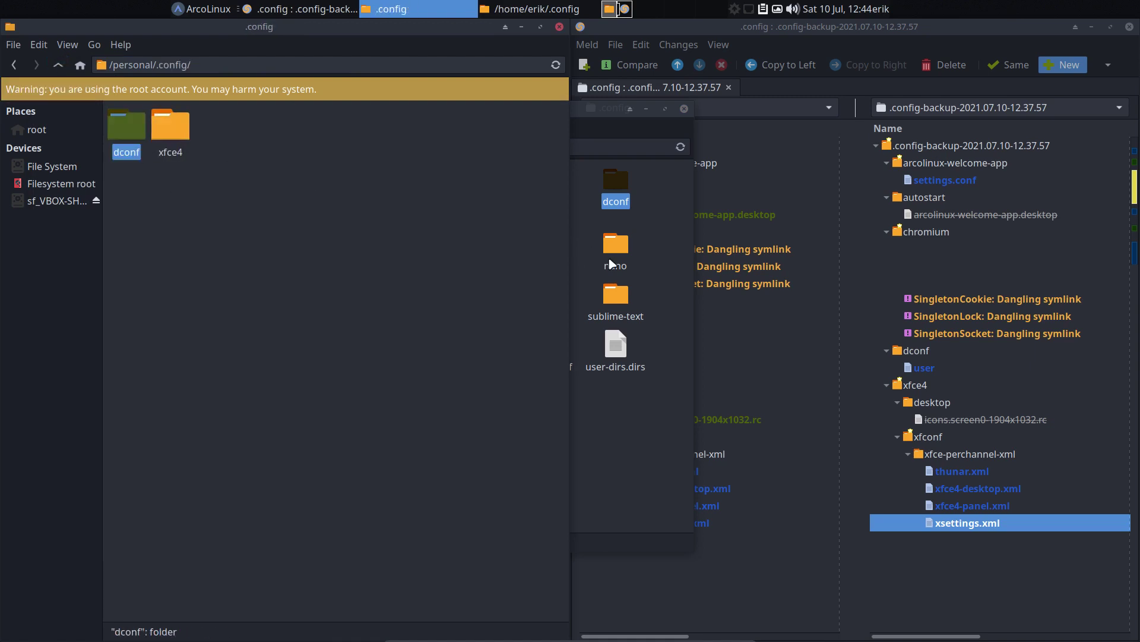
- Select dconf in the home .config and xfce4 in /personal/.config to compare them
left_click(654, 261)
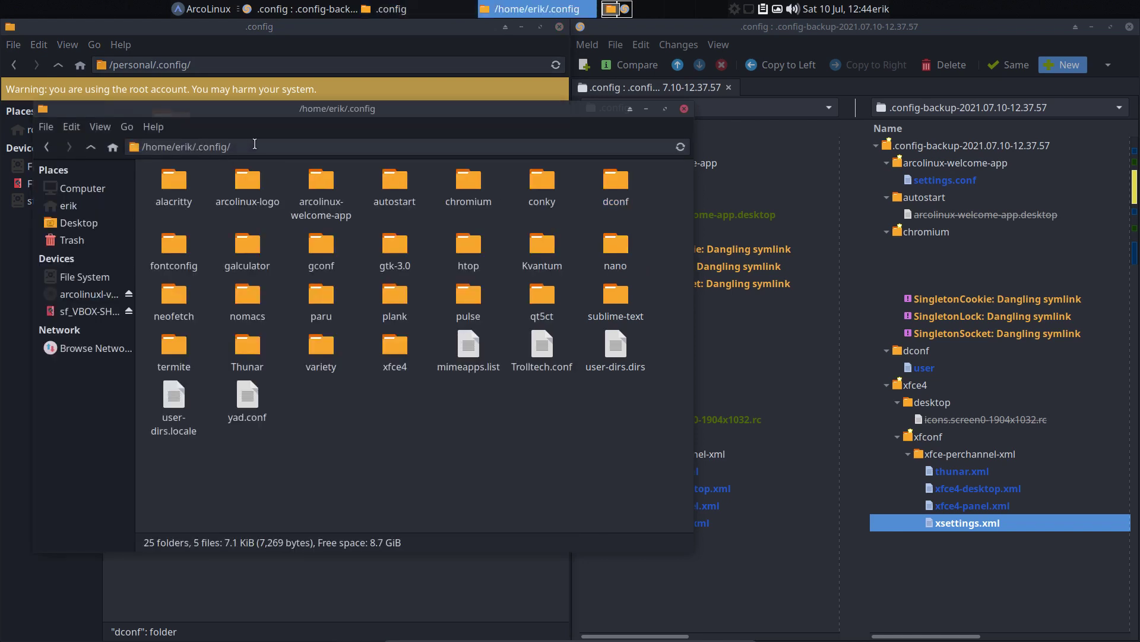
left_click(615, 181)
left_click(241, 51)
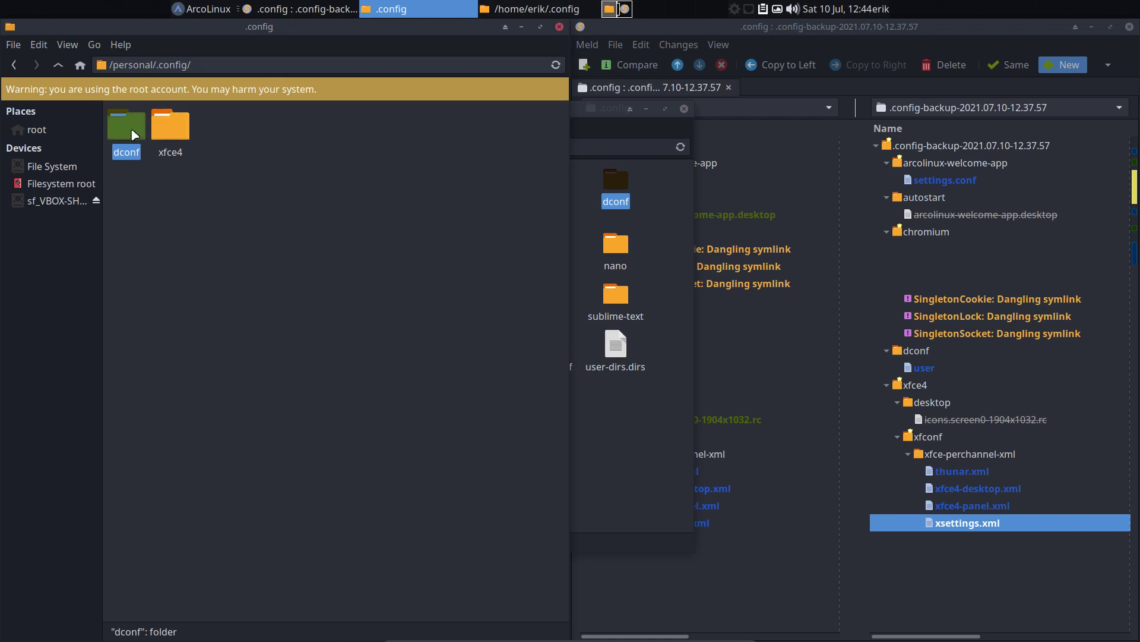
left_click(178, 127)
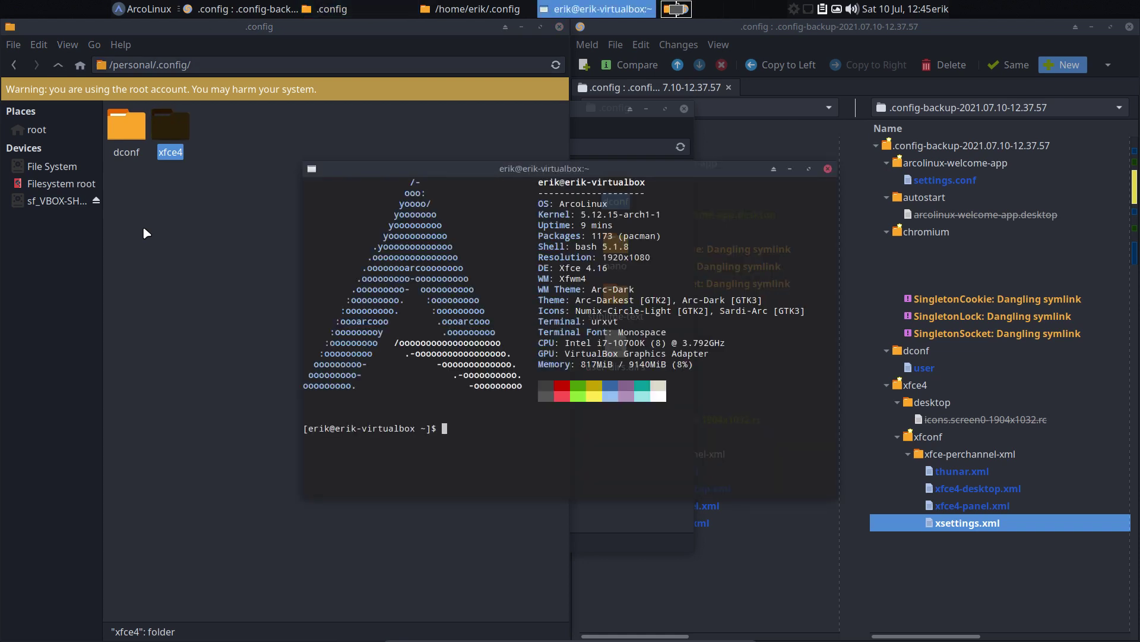
- Run the 'personal' alias, then show its definition 'cp -Rf /personal/* ~'
type("personal")
key("Return")
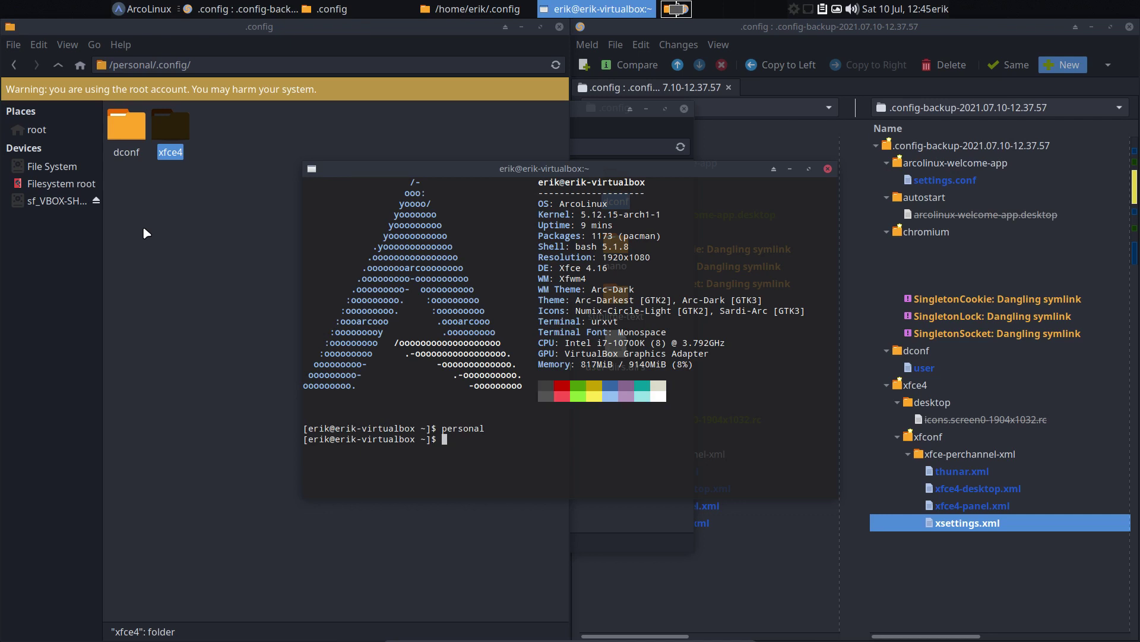
type("alias personal")
key("Return")
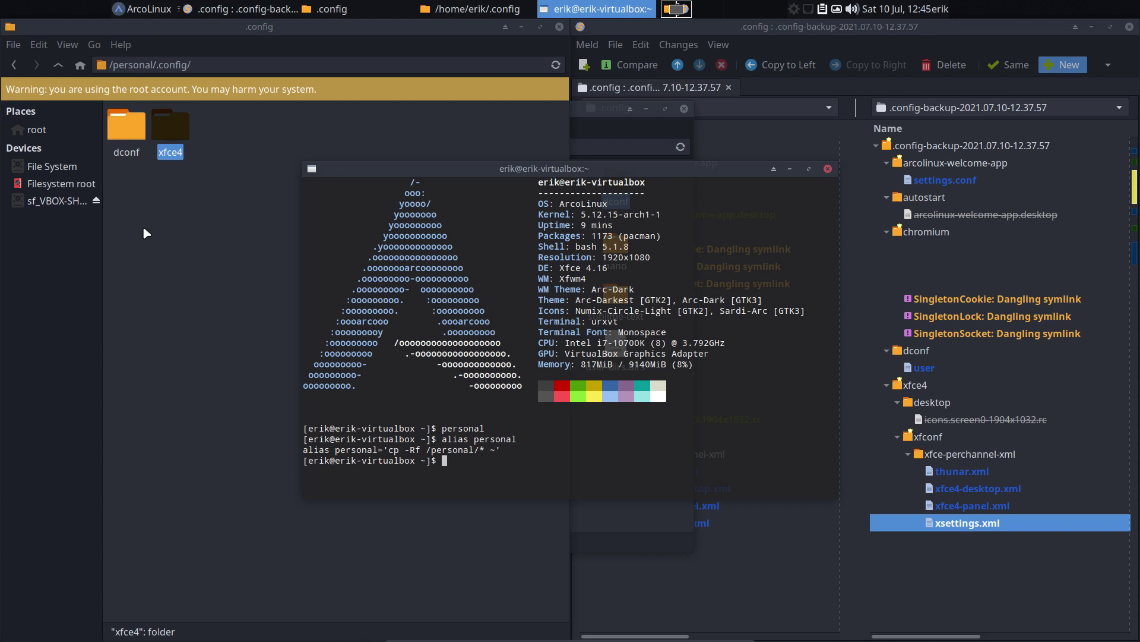
- Close the terminal and choose Restart from the Whisker menu's log-out options
left_click(827, 169)
left_click(203, 9)
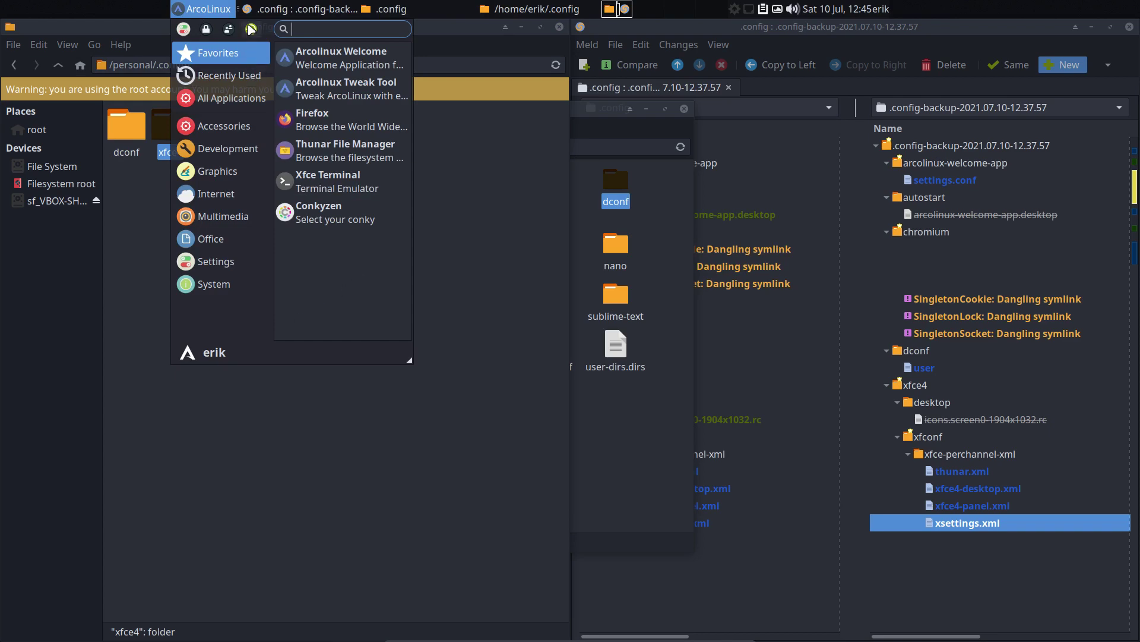
left_click(251, 28)
left_click(582, 292)
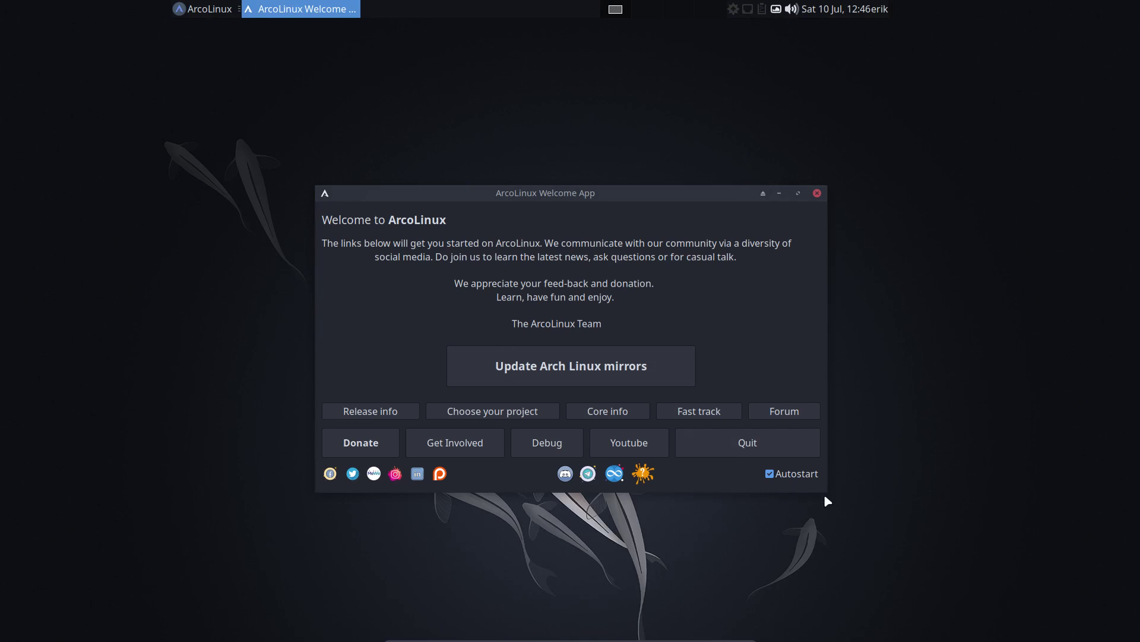
- Quit the Welcome App and browse Whisker menu categories from Recently Used through Office
left_click(781, 448)
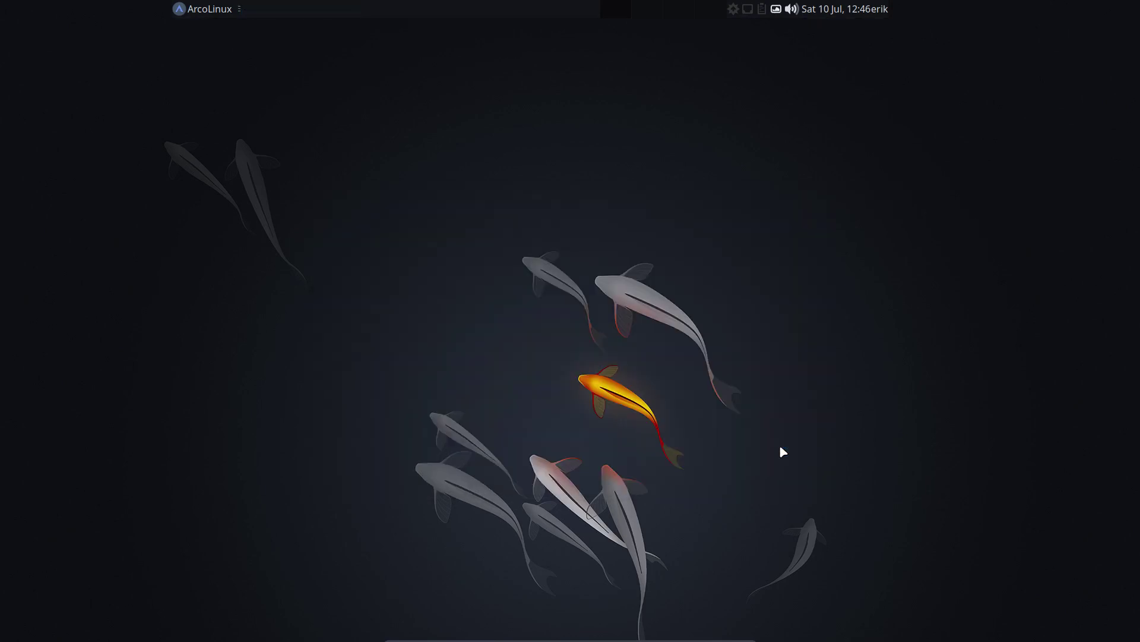
left_click(233, 11)
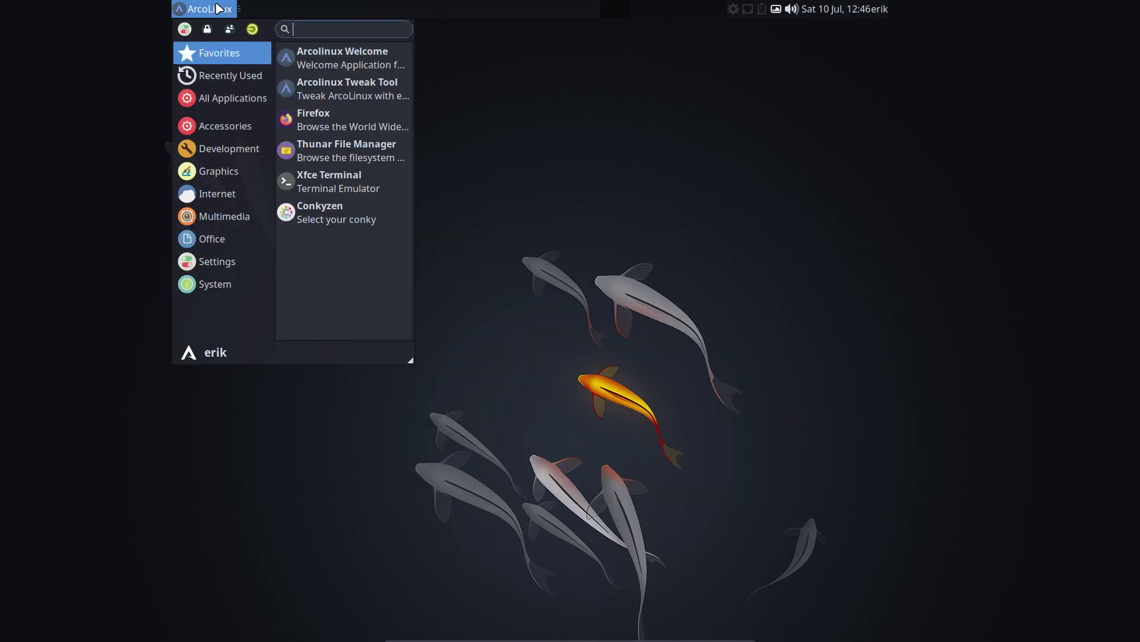
left_click(227, 83)
left_click(234, 100)
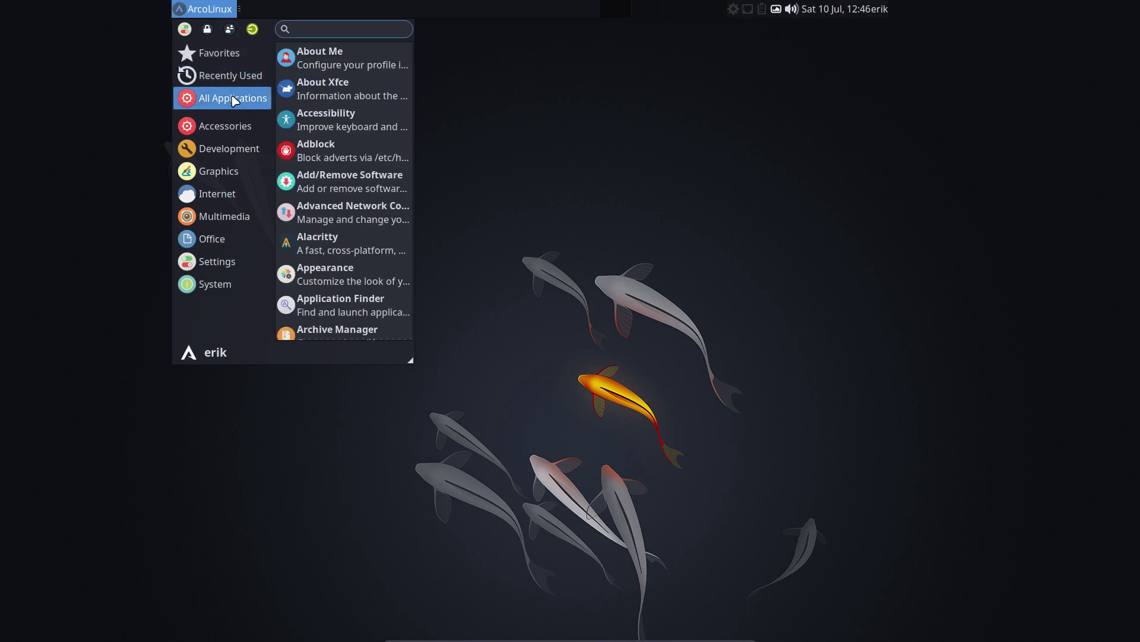
left_click(231, 126)
left_click(233, 152)
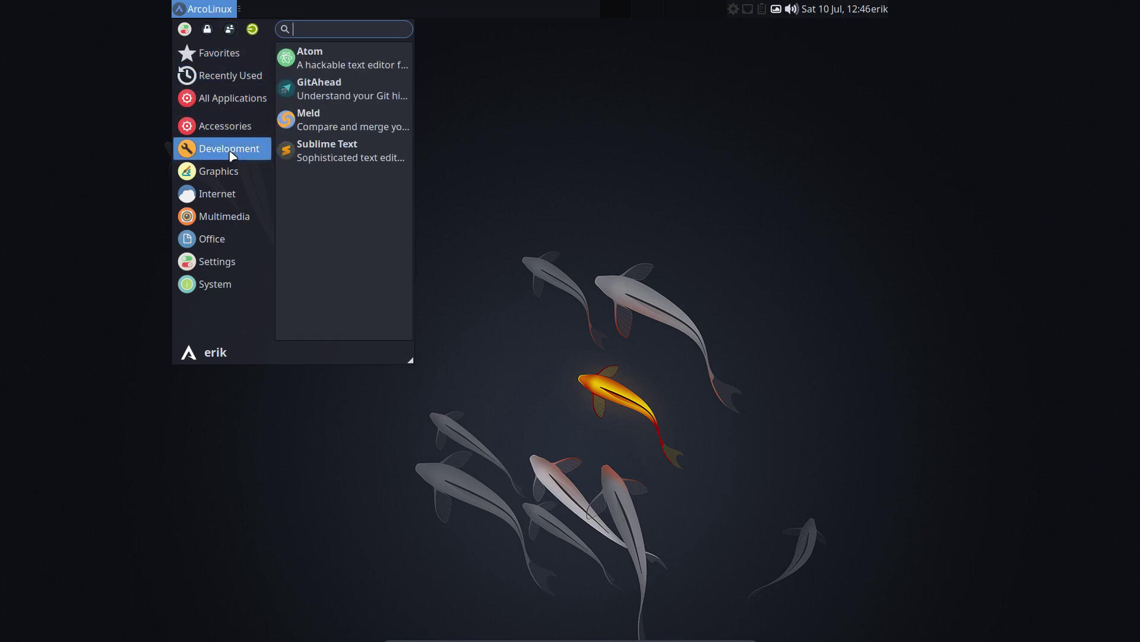
left_click(232, 172)
left_click(235, 195)
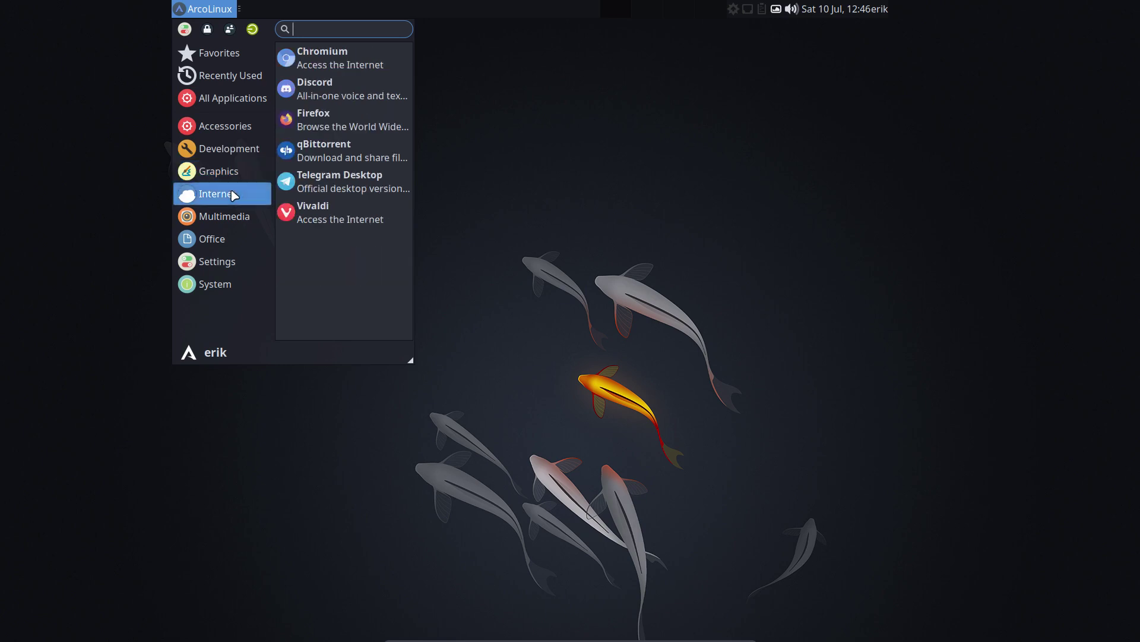
left_click(235, 218)
left_click(202, 241)
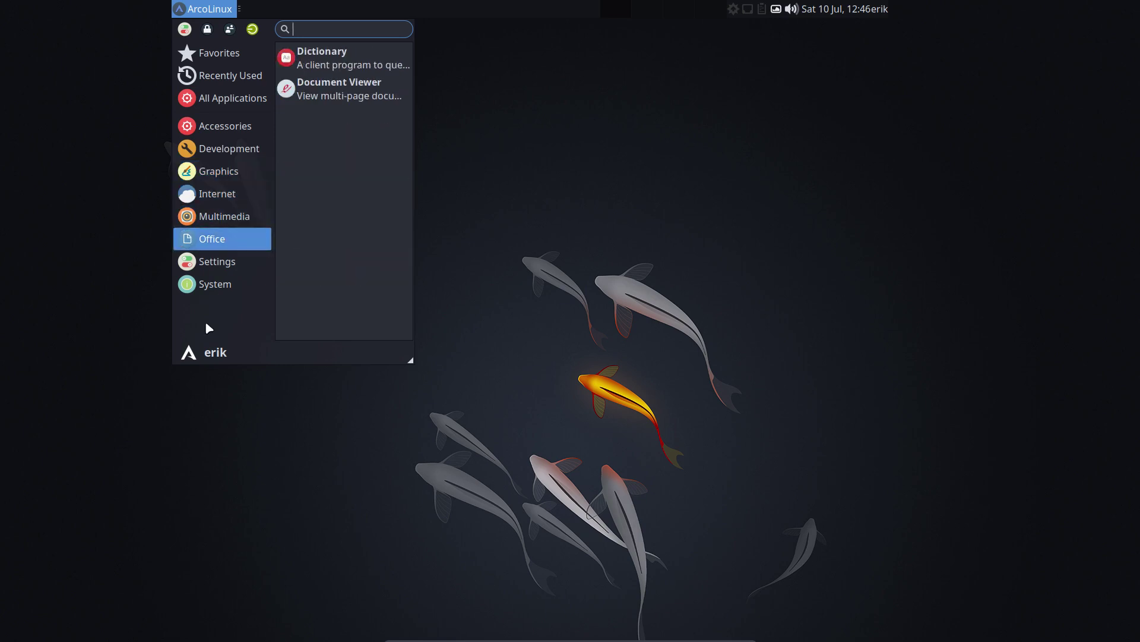
left_click(477, 431)
- Open a terminal, run 'skel' to restore default configs, then 'sr' to reboot
key("ctrl+alt+t")
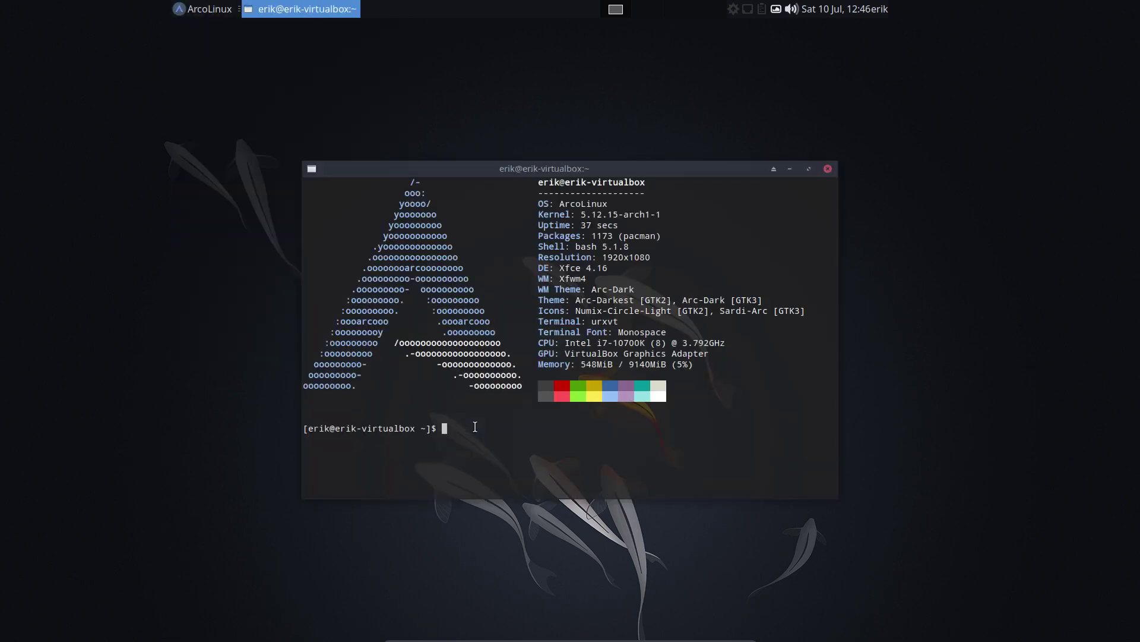
type("skel")
key("Return")
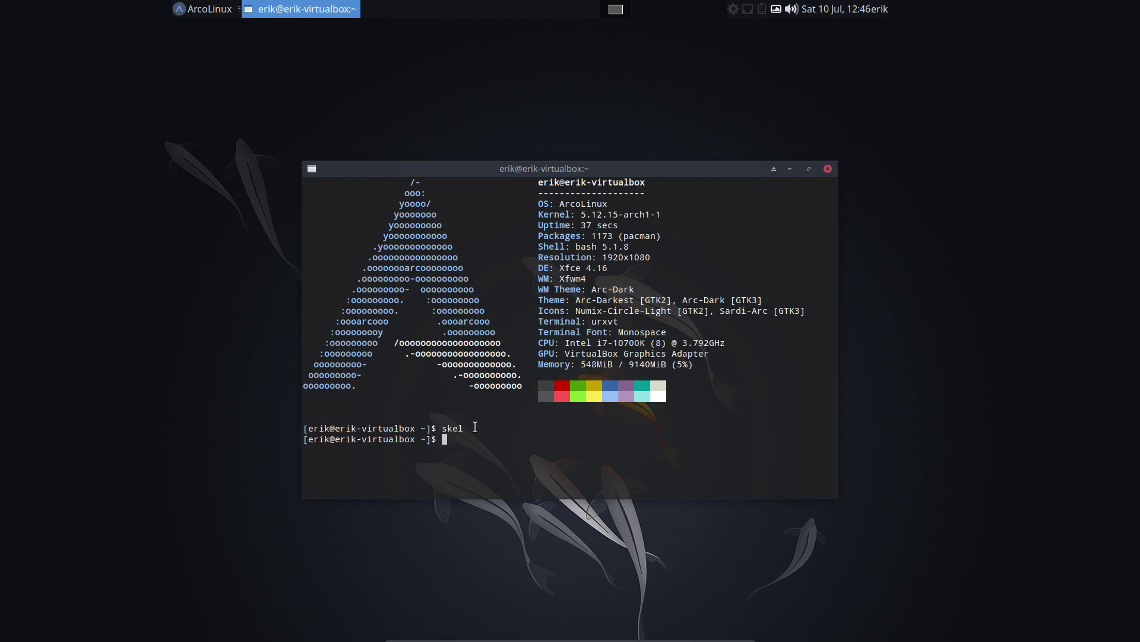
type("sr")
key("Return")
key("Return")
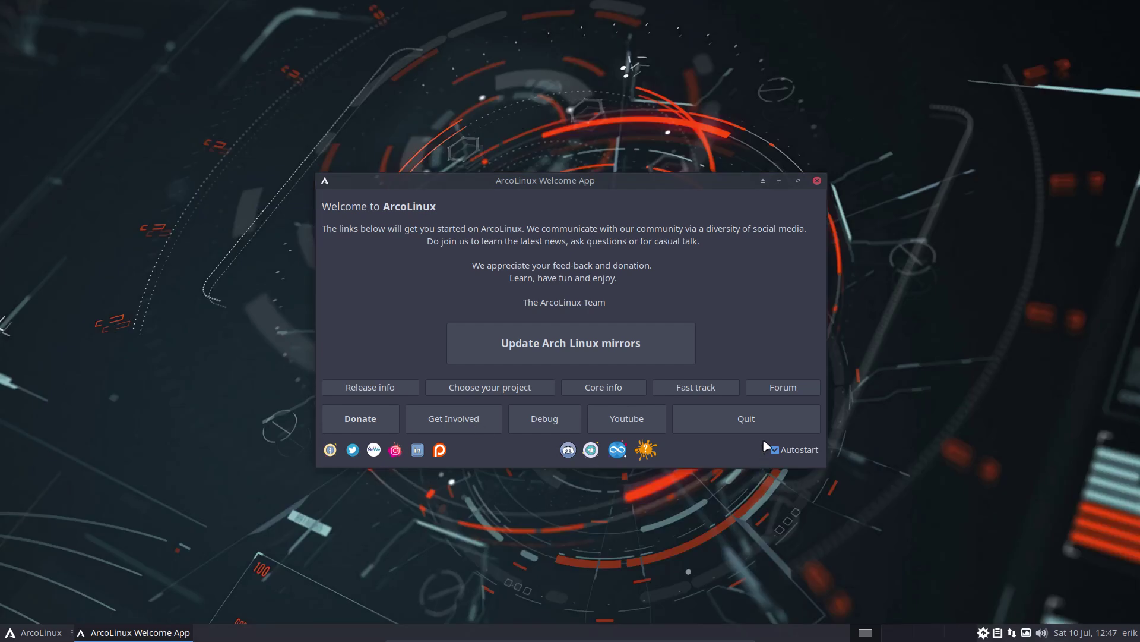
- Close the Welcome App and dismiss the applications menu
left_click(766, 421)
left_click(11, 633)
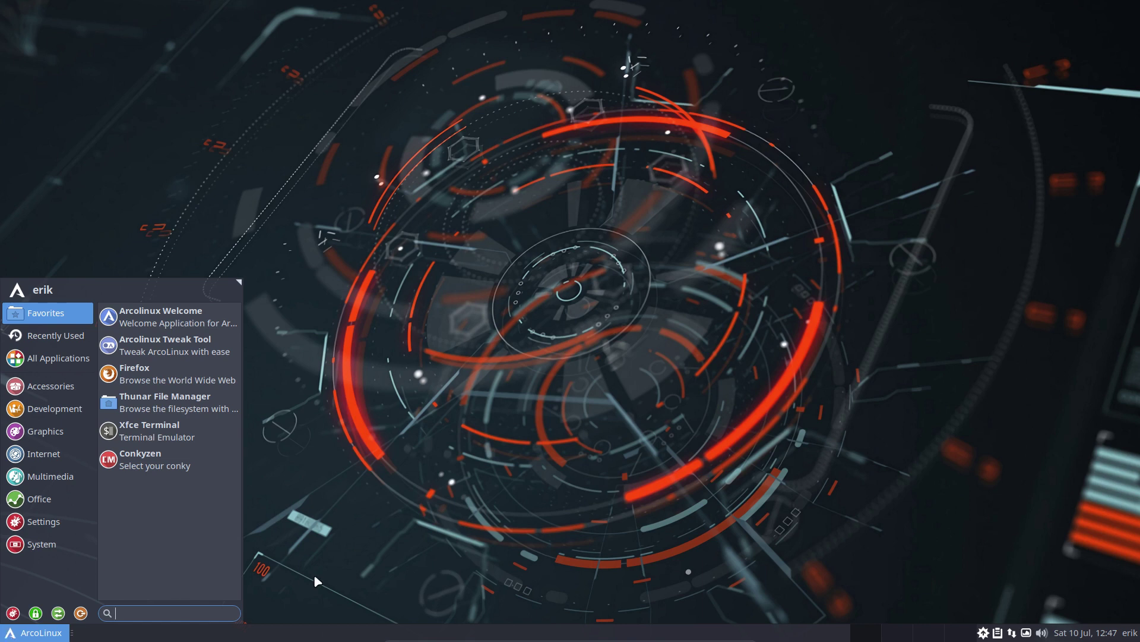
left_click(610, 539)
- Open Thunar and browse from File System into personal/.config, showing dconf and xfce4
key("super+e")
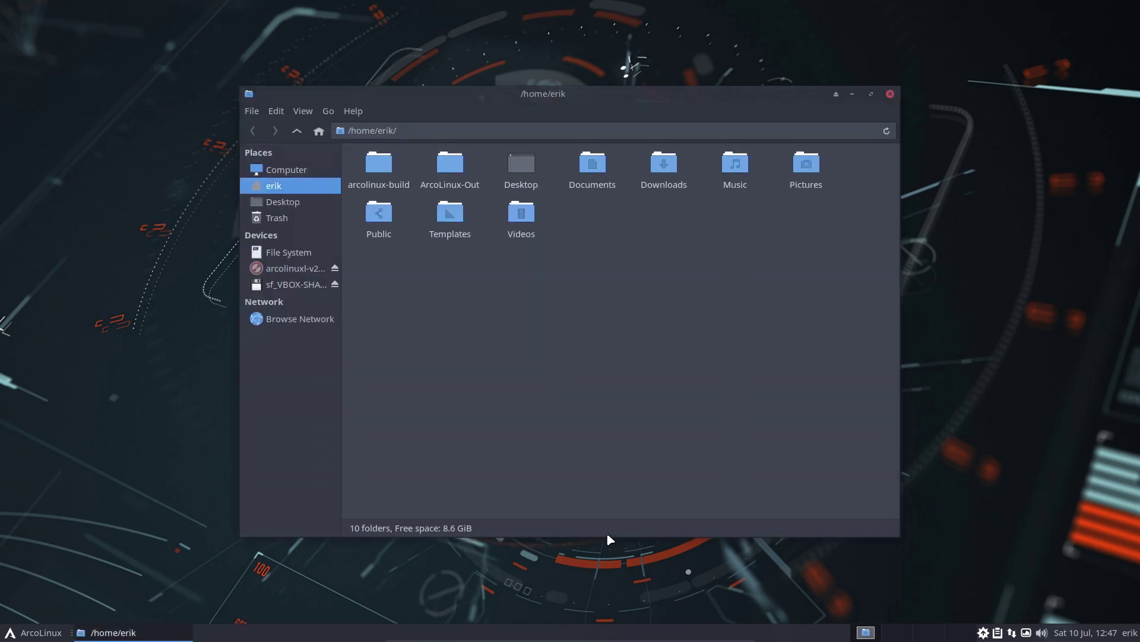
left_click(297, 253)
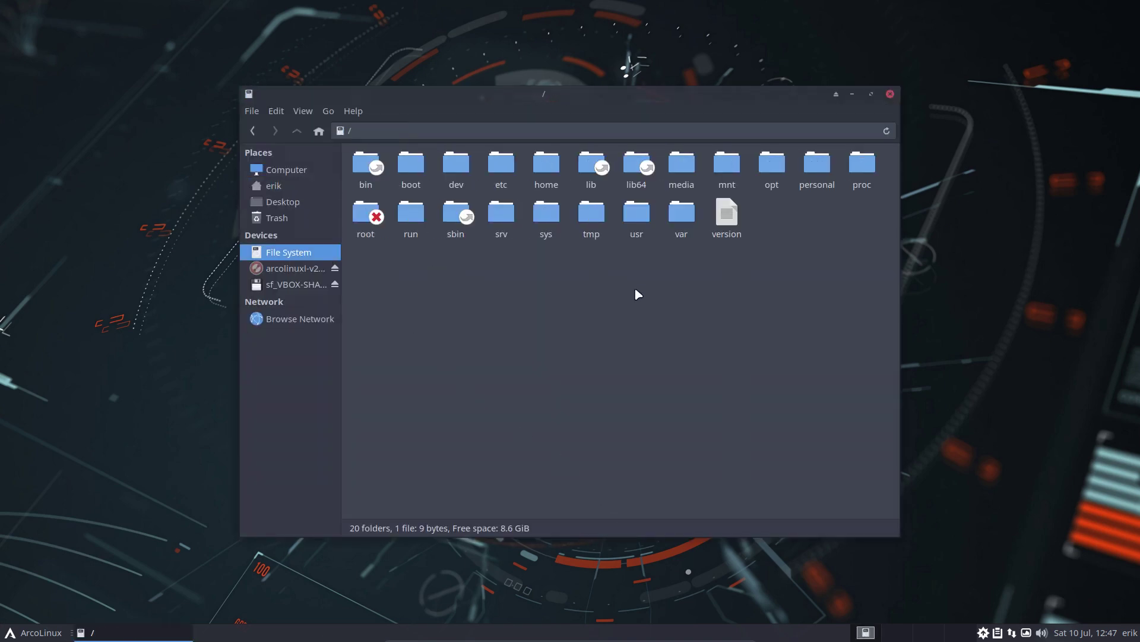
left_click(818, 172)
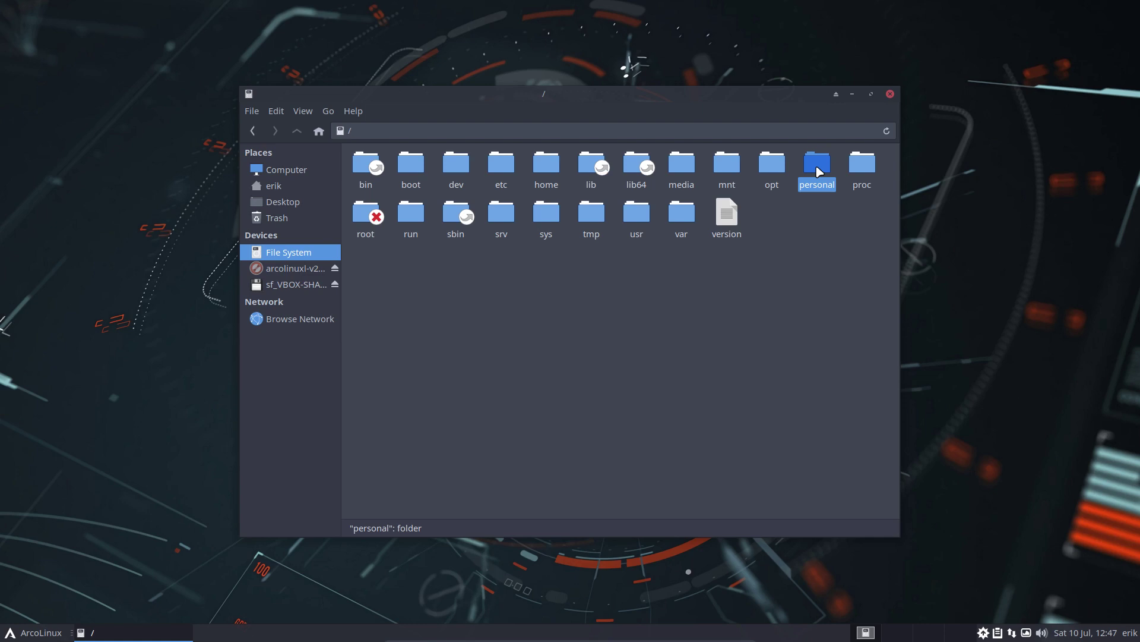
double_click(818, 171)
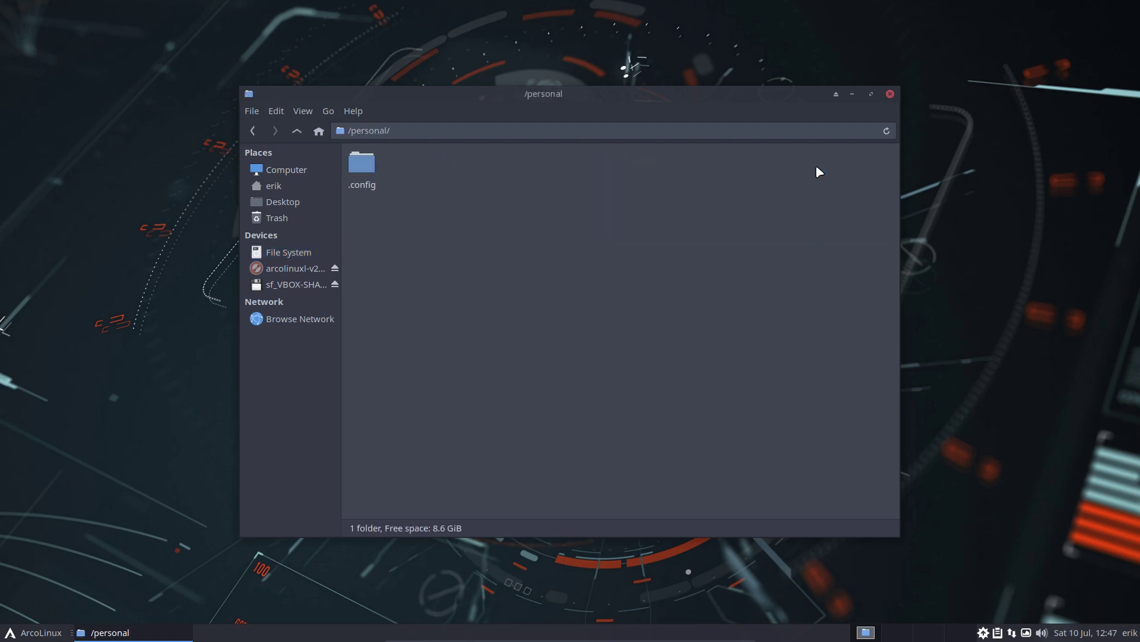
double_click(374, 167)
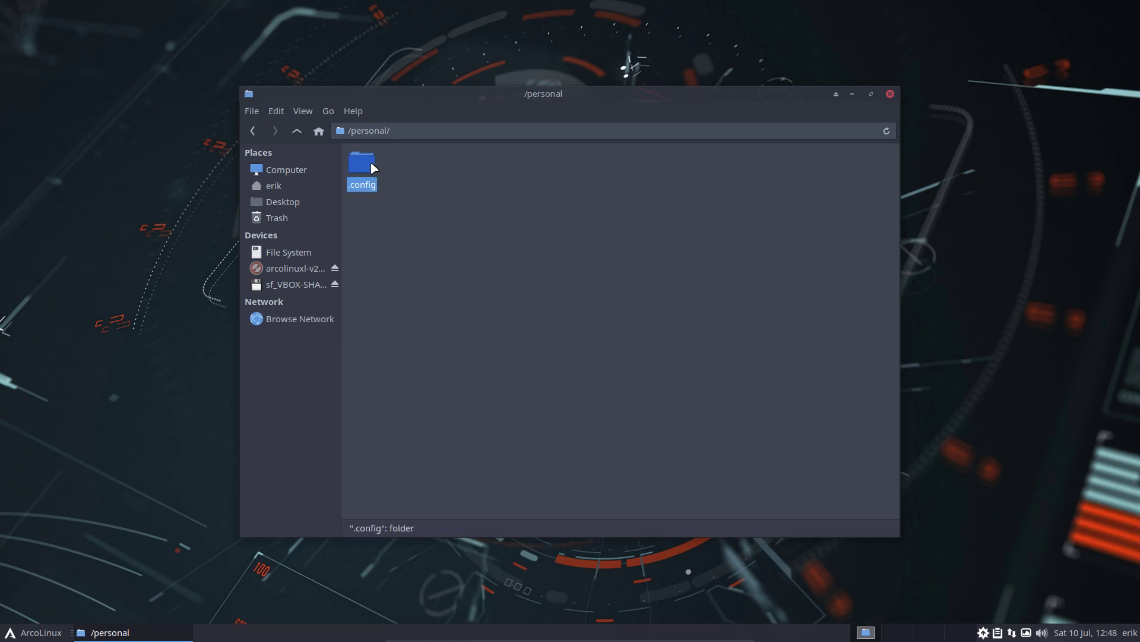
left_click(195, 281)
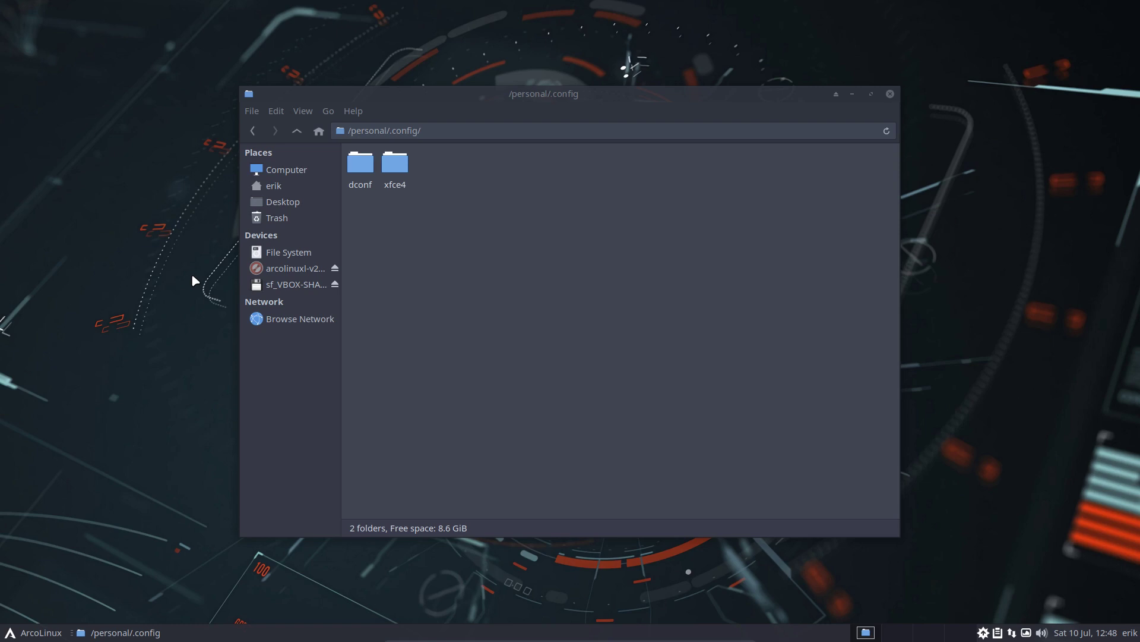
- In a new terminal, run the 'personal' alias to restore the saved settings, then reboot with sr
key("ctrl+alt+Return")
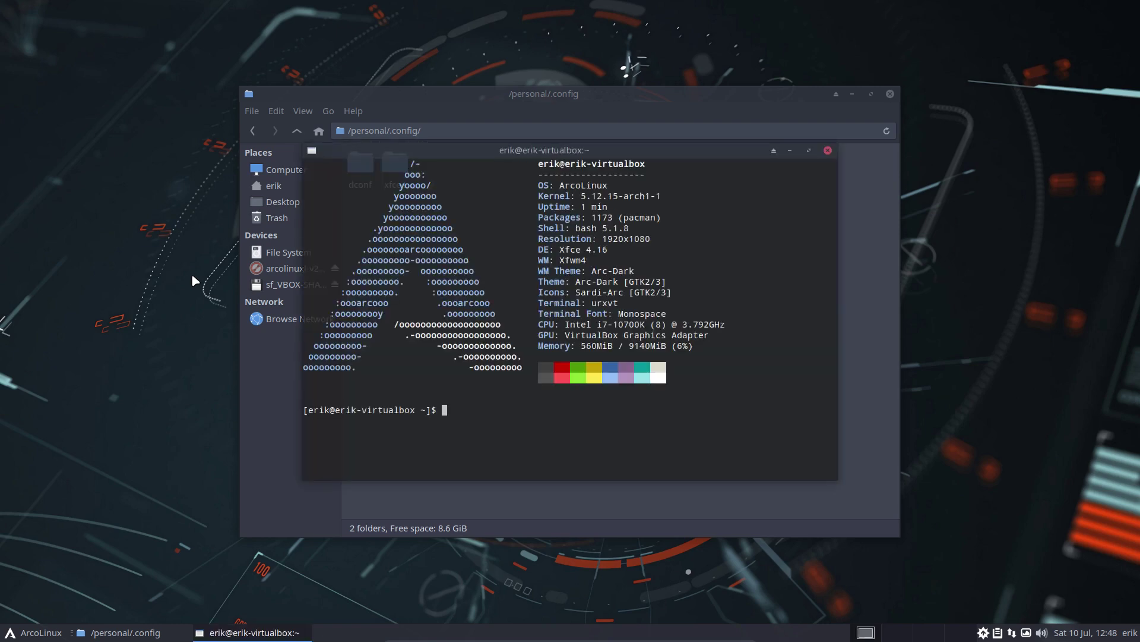
type("personal")
key("Return")
type("sr")
key("Return")
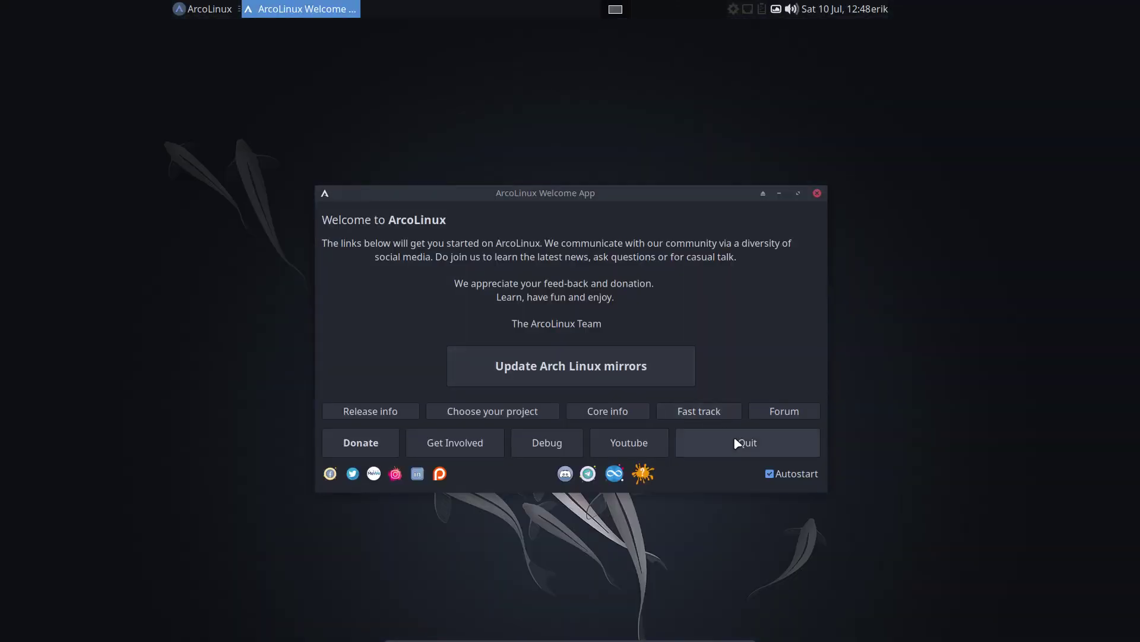
- Quit the ArcoLinux Welcome App, open a terminal, and browse then dismiss the Whisker menu categories
left_click(738, 443)
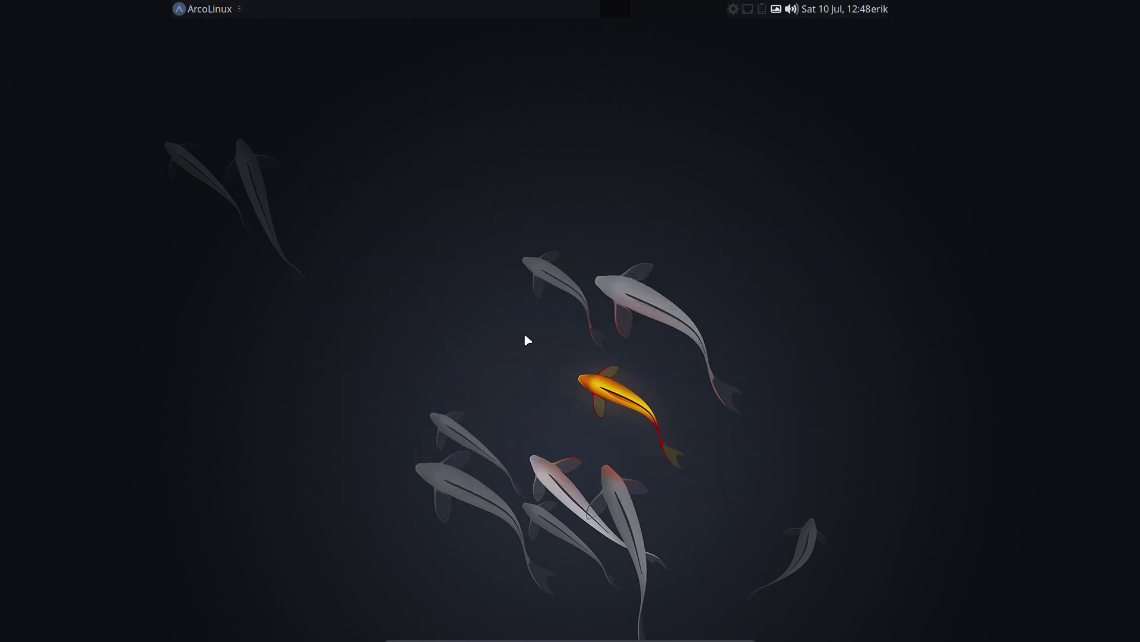
key("ctrl+alt+Return")
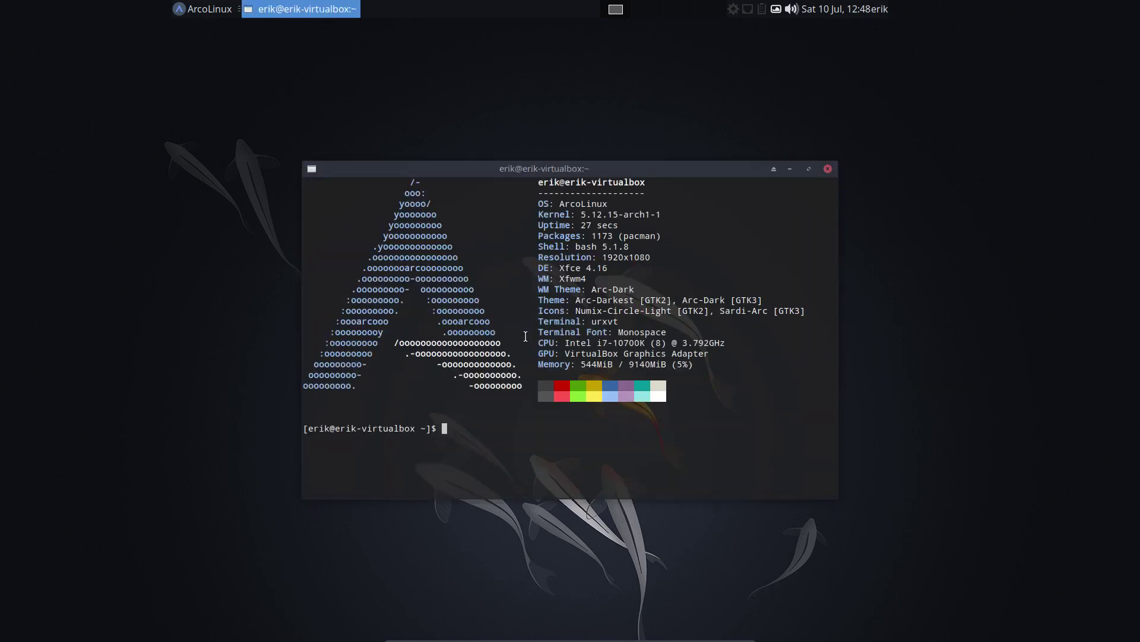
left_click(212, 8)
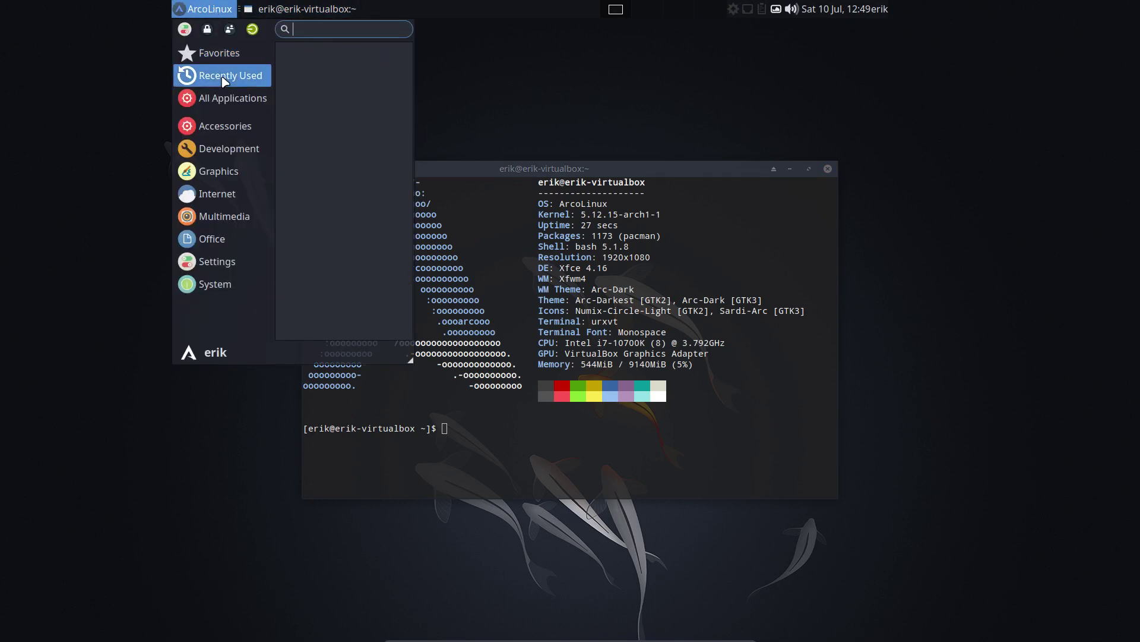
mouse_move(226, 102)
mouse_move(230, 166)
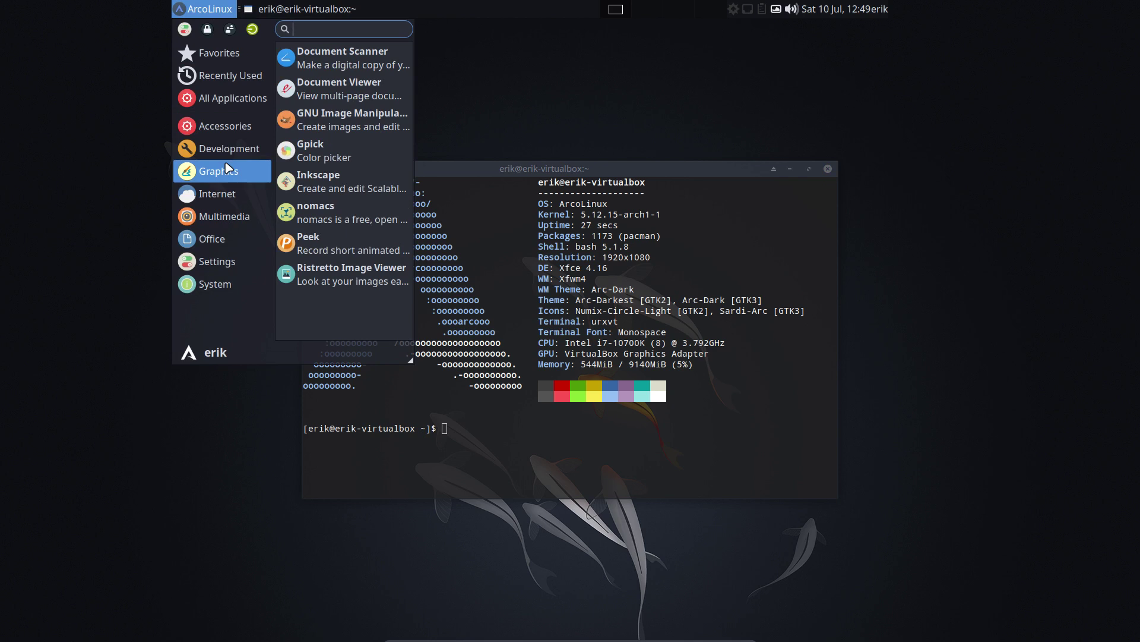
mouse_move(221, 221)
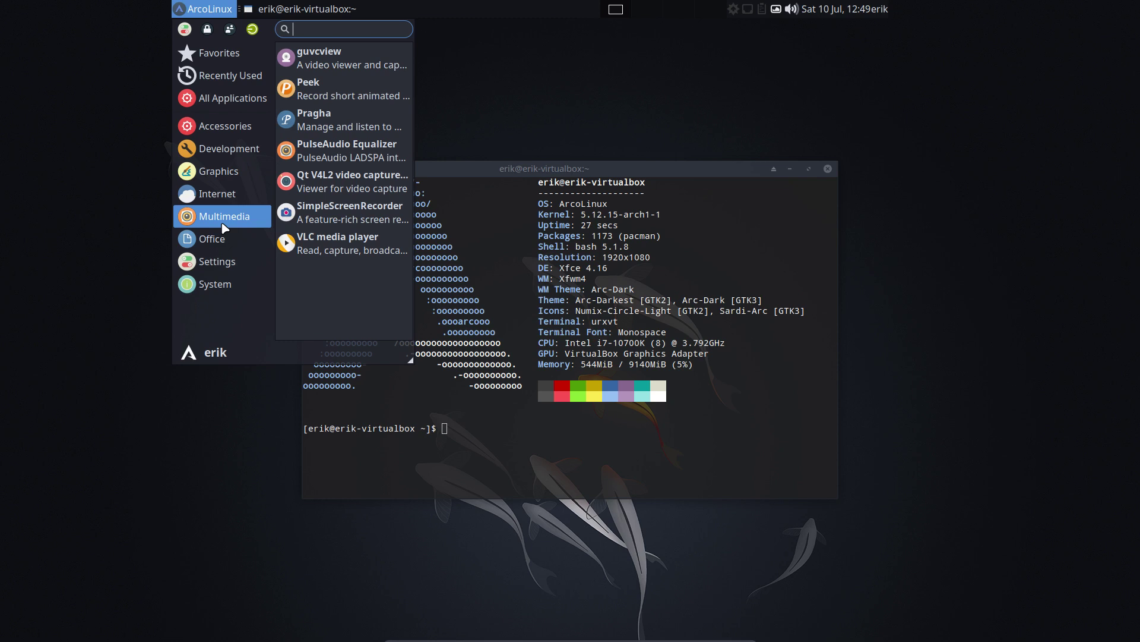
left_click(464, 433)
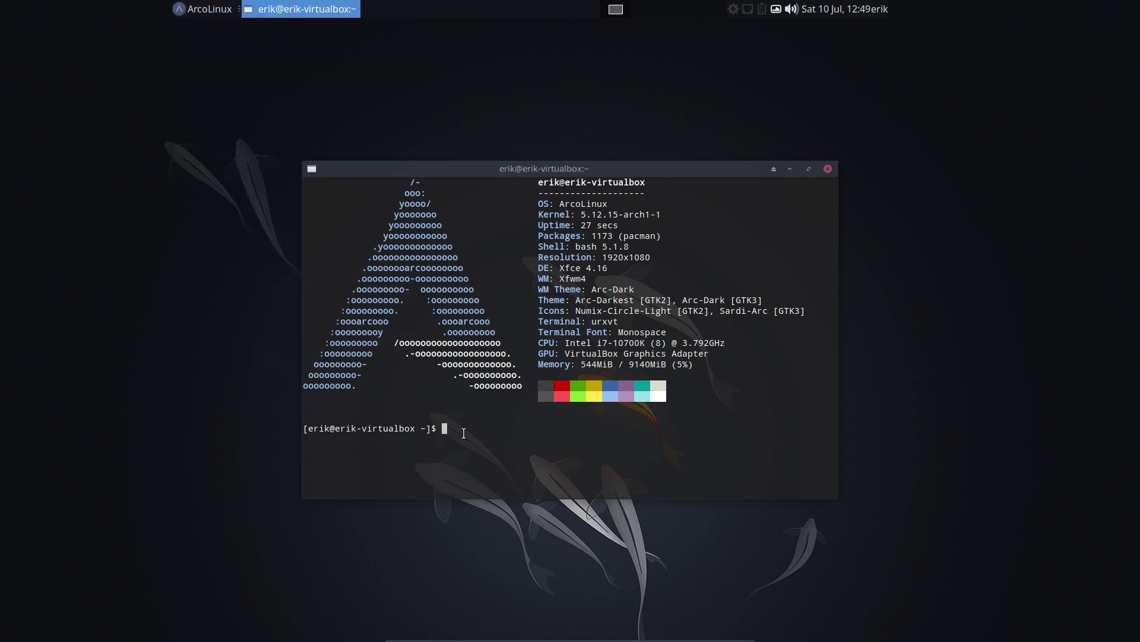
- In Thunar, go from File System into /personal, showing its single .config folder
key("super+e")
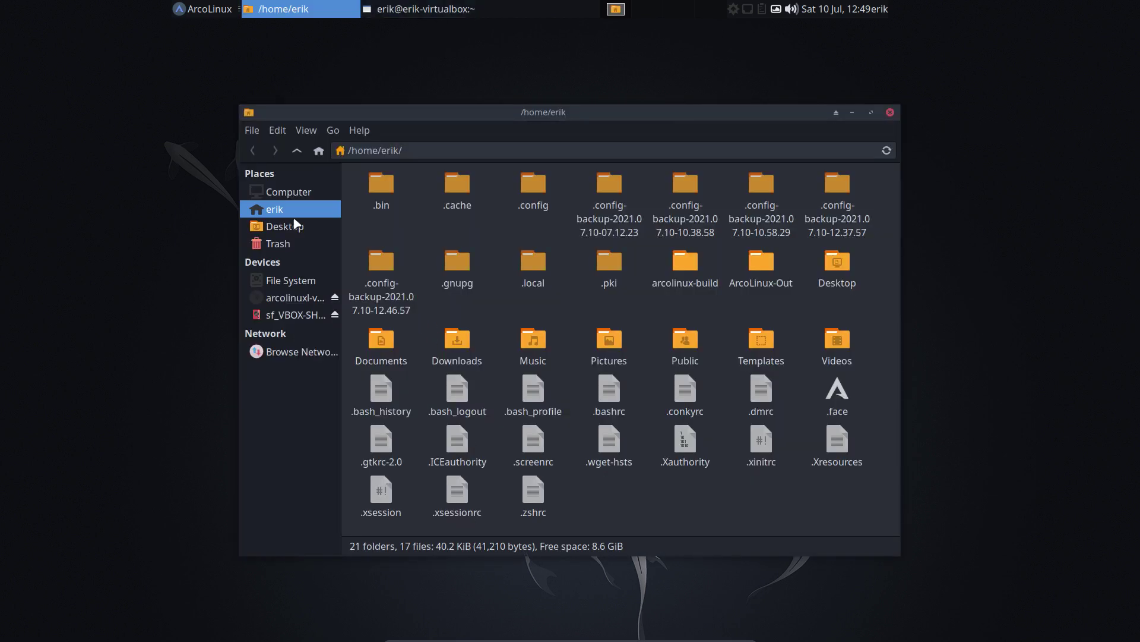
left_click(289, 280)
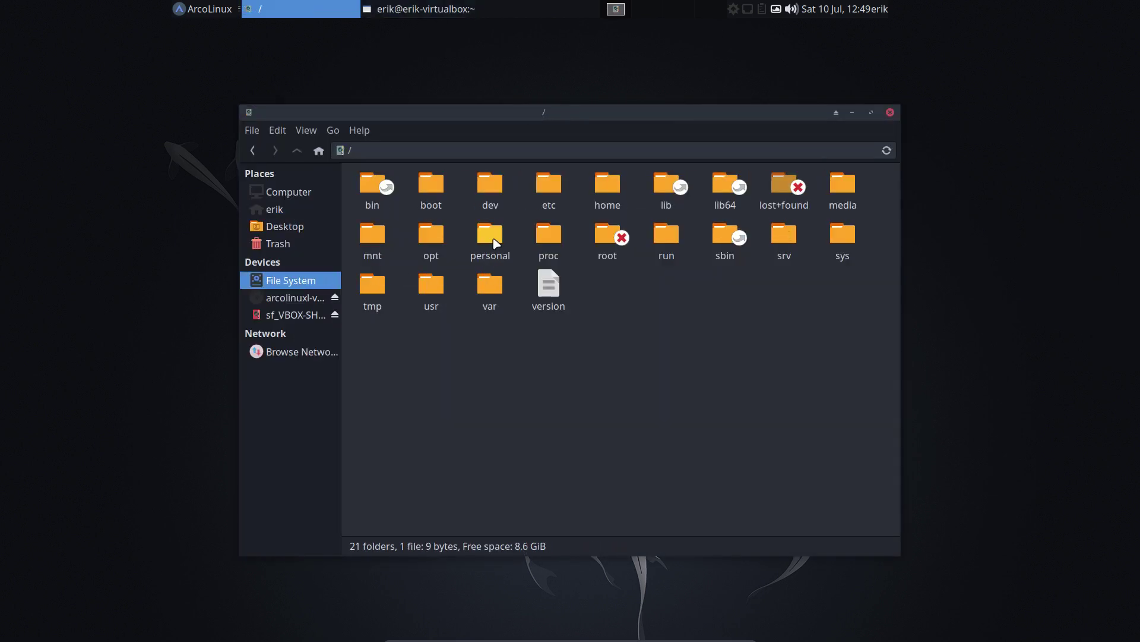
double_click(490, 235)
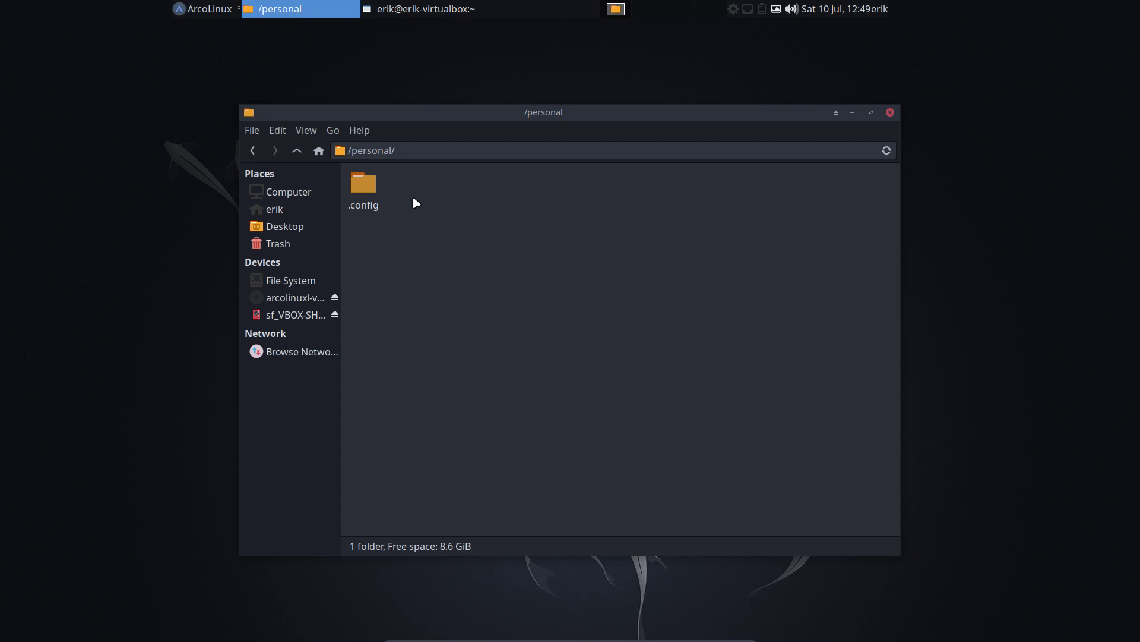
left_click(295, 152)
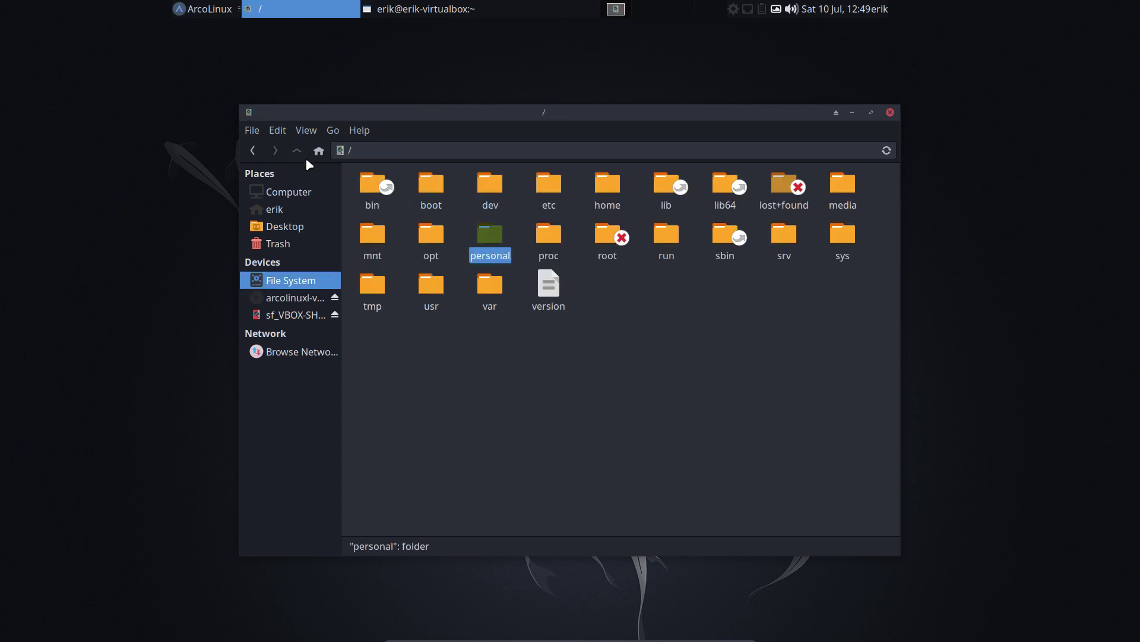
double_click(484, 240)
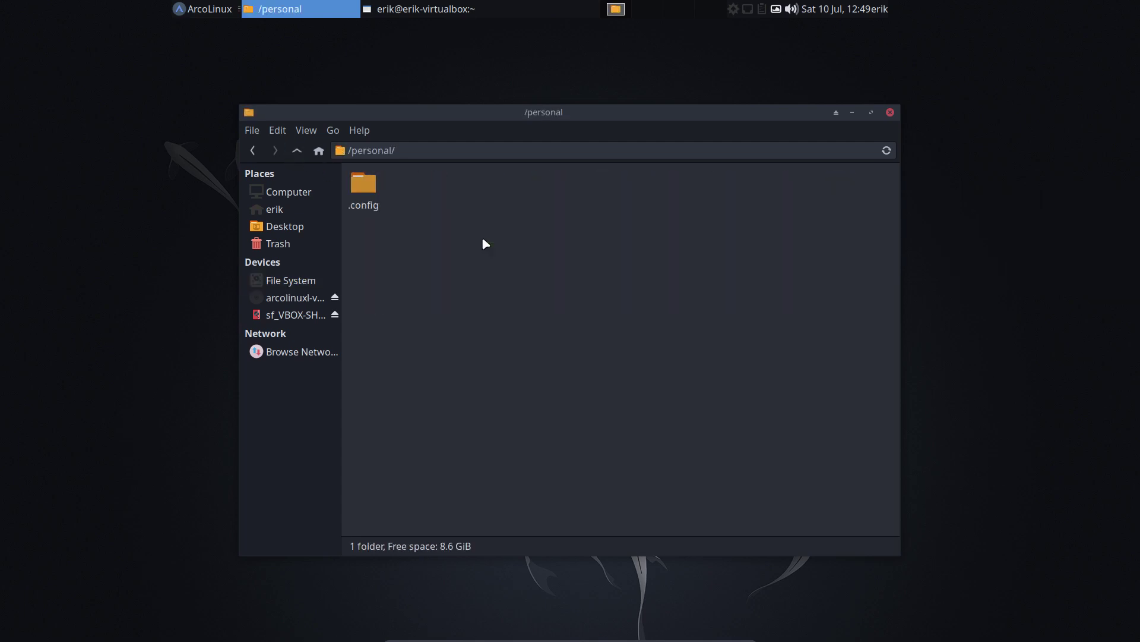
left_click(369, 189)
left_click(444, 331)
- In a new terminal, run the 'personal' alias again and start the sr reboot, reaching the sudo prompt
key("super+Return")
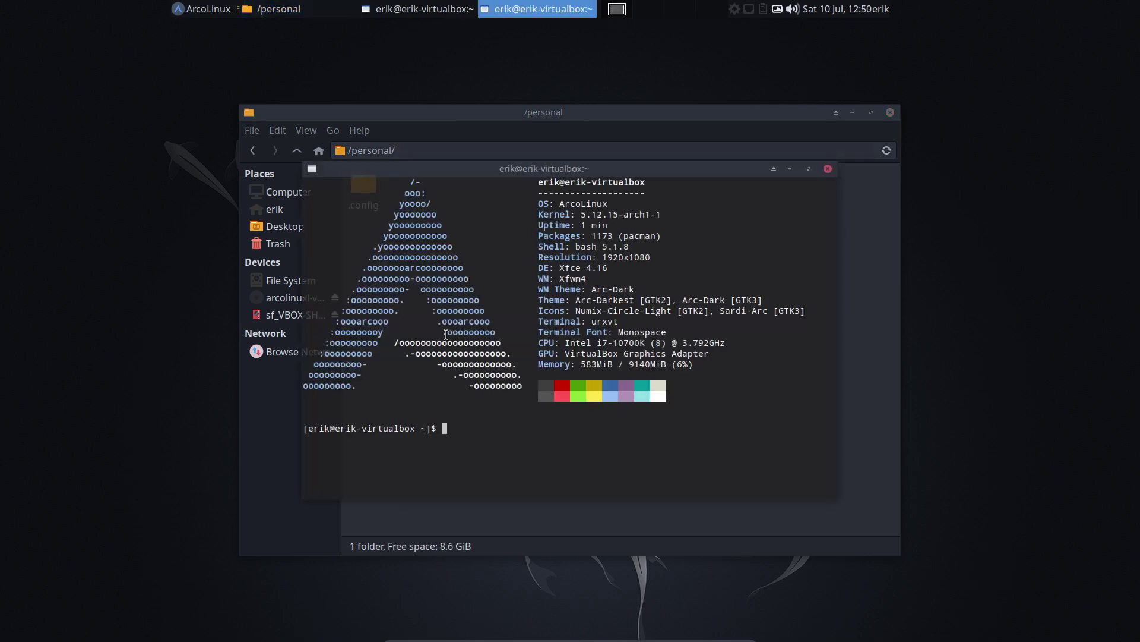
type("personal")
key("Return")
type("sr")
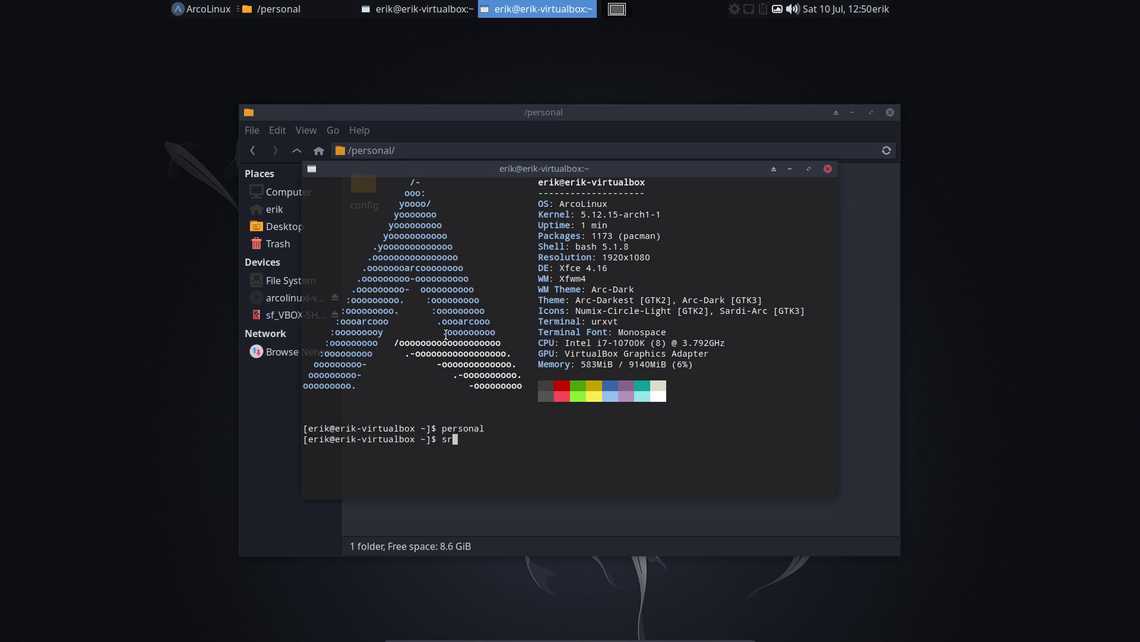
key("Return")
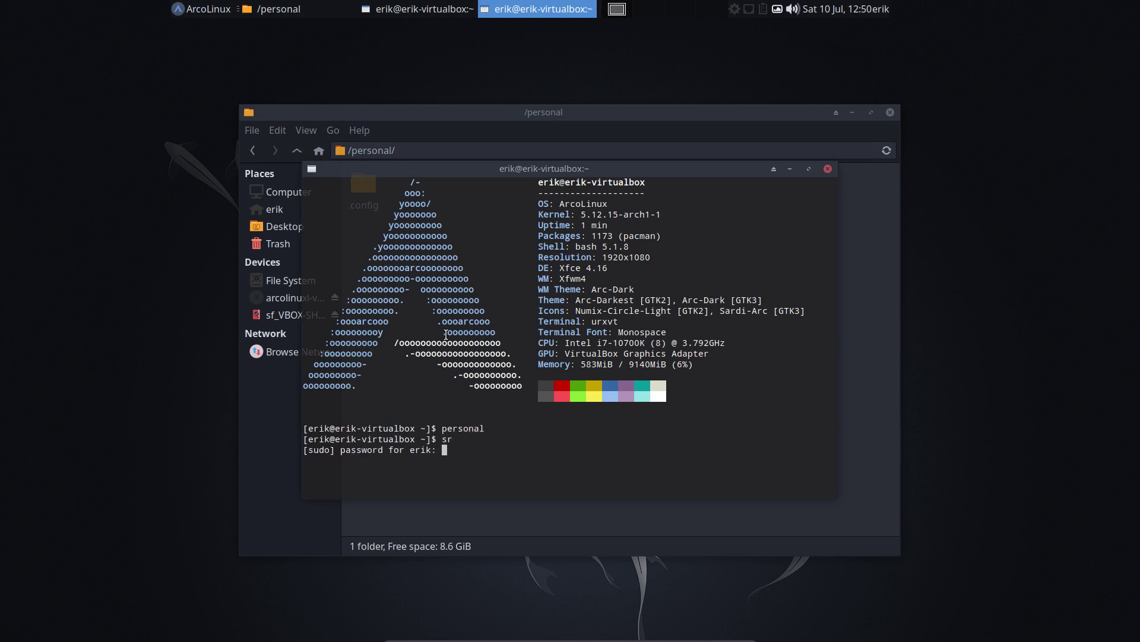